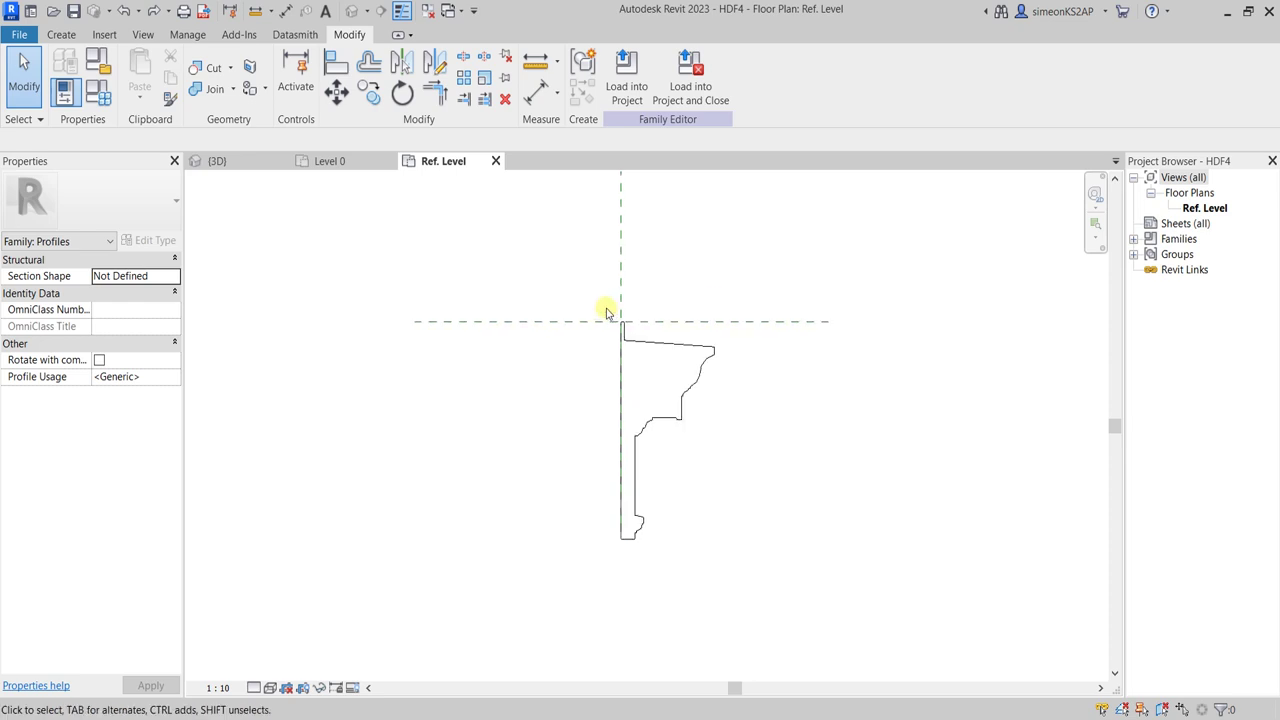
Step: Window-select and delete the old molding profile lines, leaving only the reference planes
scroll(610, 308, "down", 1)
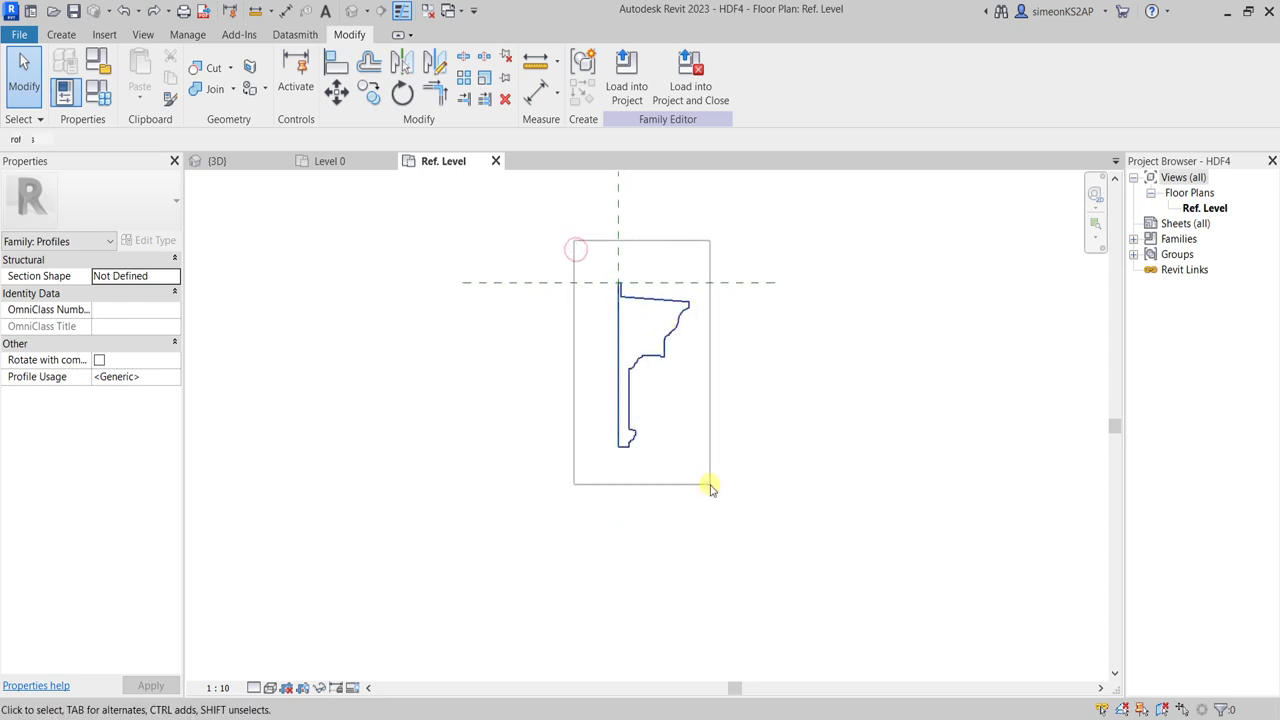
left_click_drag(710, 488, 710, 488)
key("Delete")
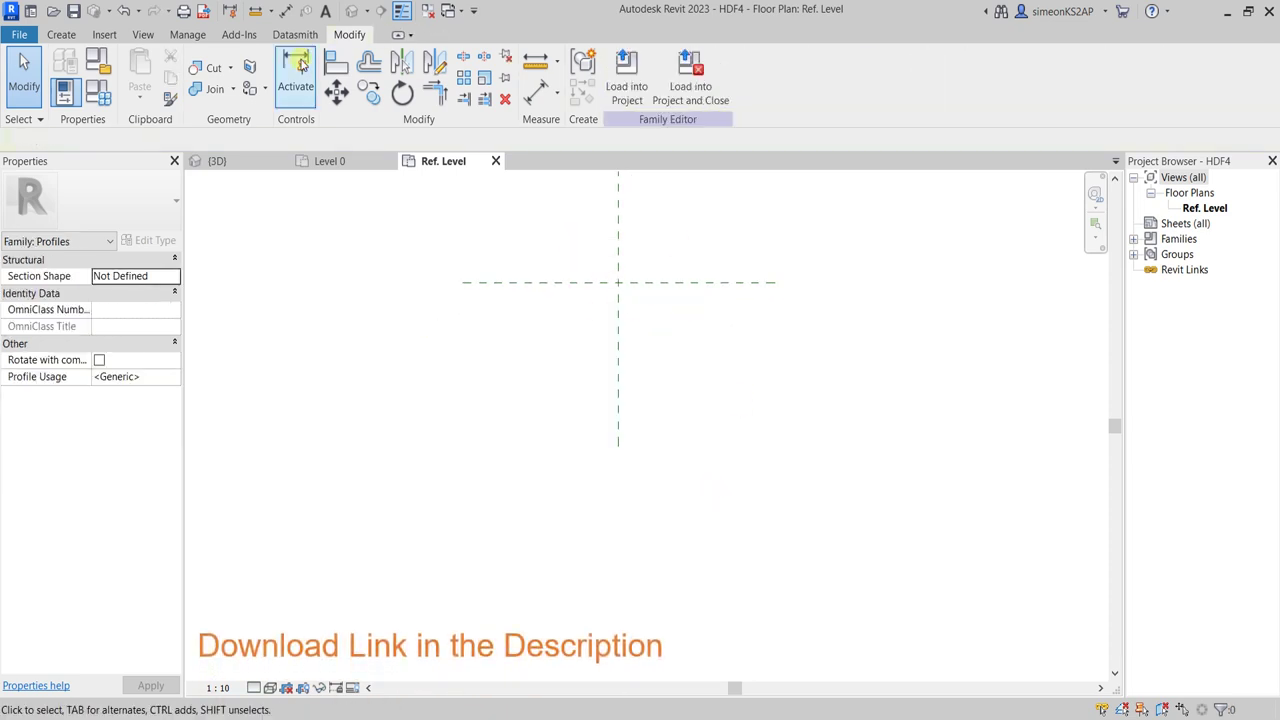
Step: Import and place 140n-Line-Profile-Photo-Bracket.jpg in the Ref. Level view
left_click(105, 35)
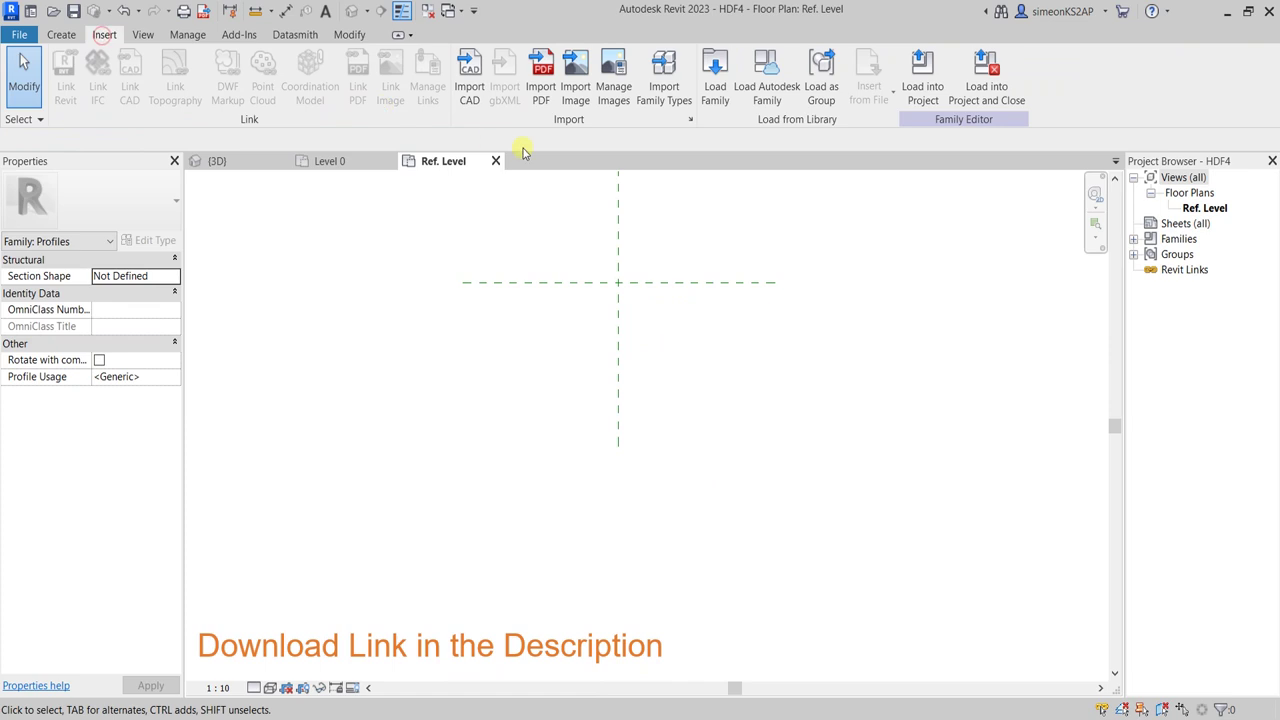
left_click(577, 105)
left_click(750, 392)
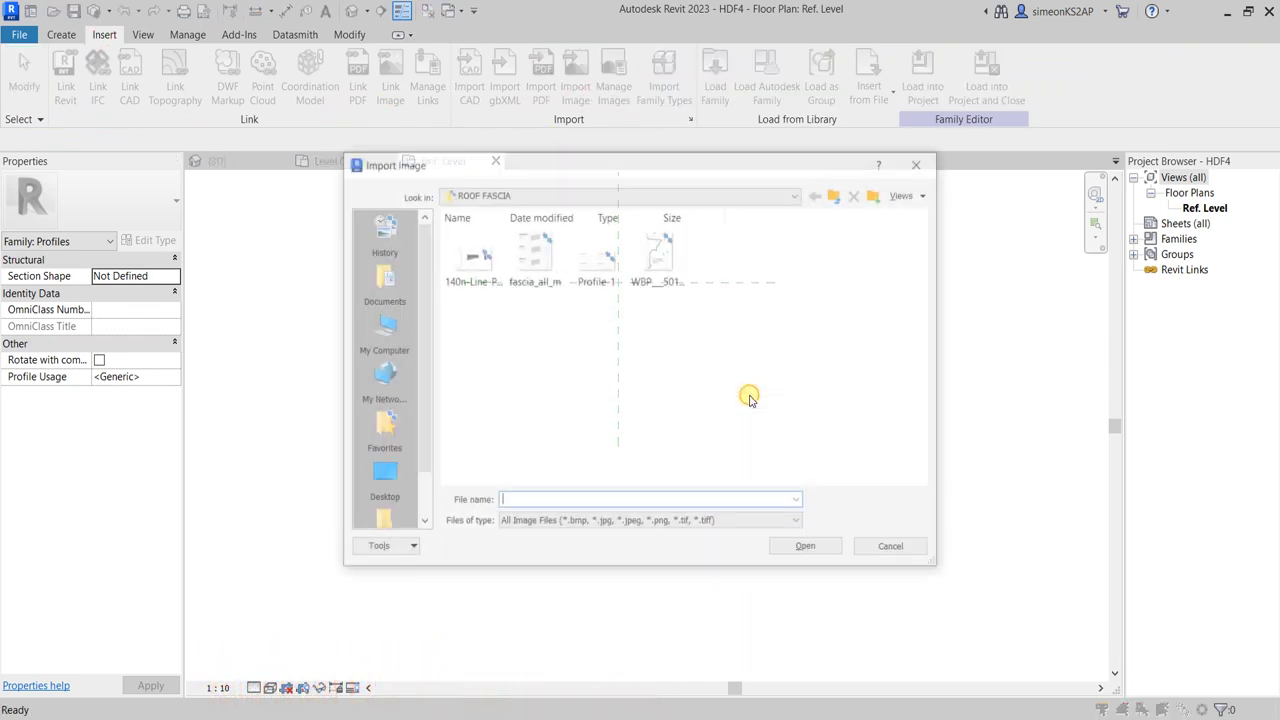
left_click(538, 256)
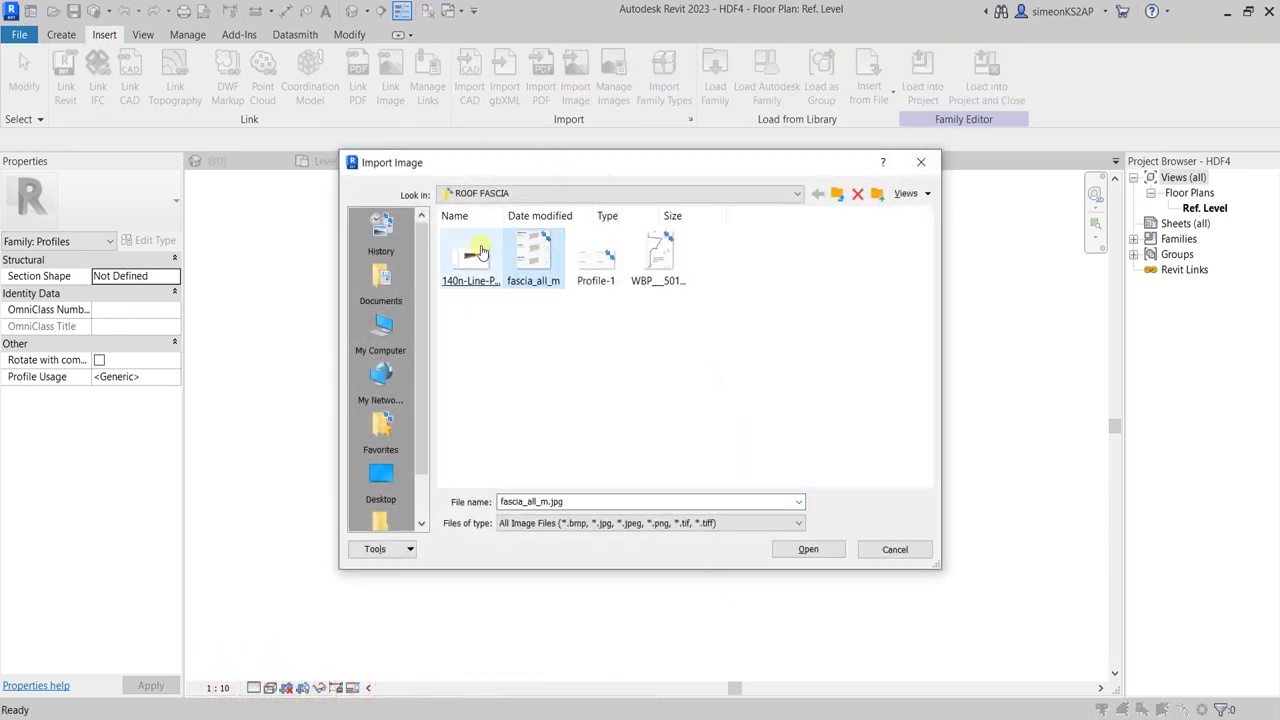
left_click(479, 251)
key("Return")
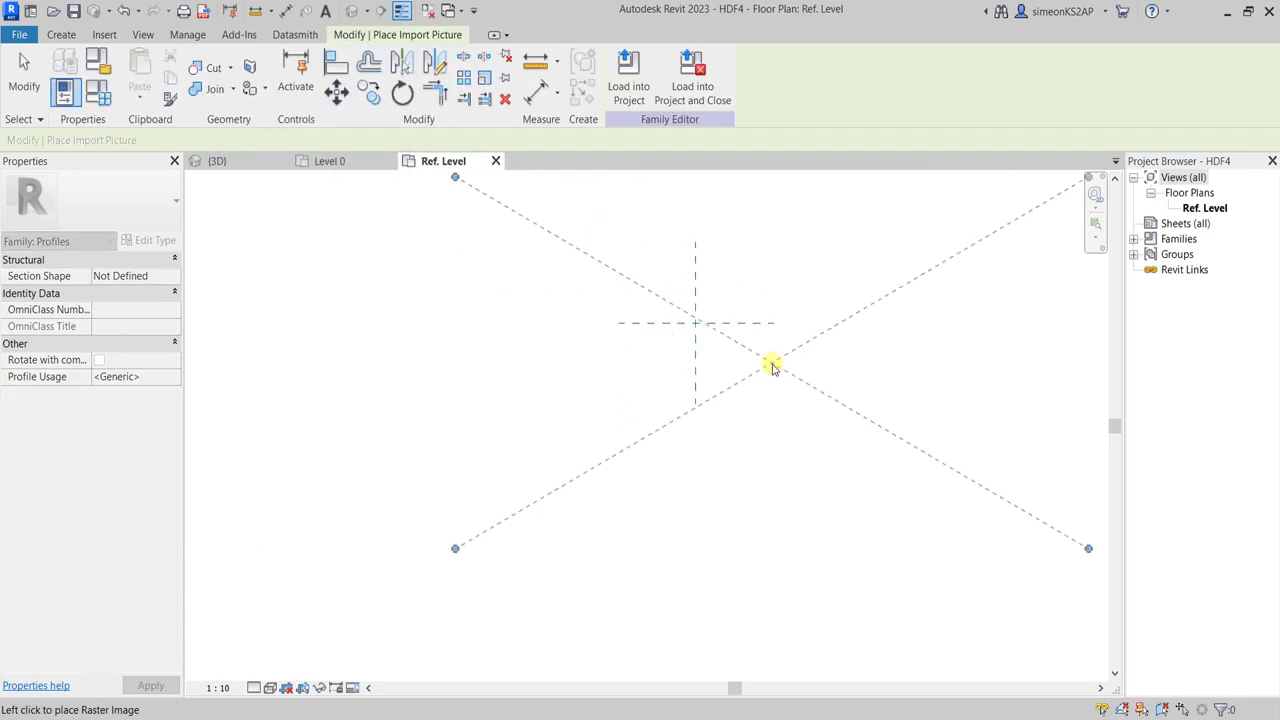
left_click(740, 365)
Step: Select the imported profile picture
left_click(803, 628)
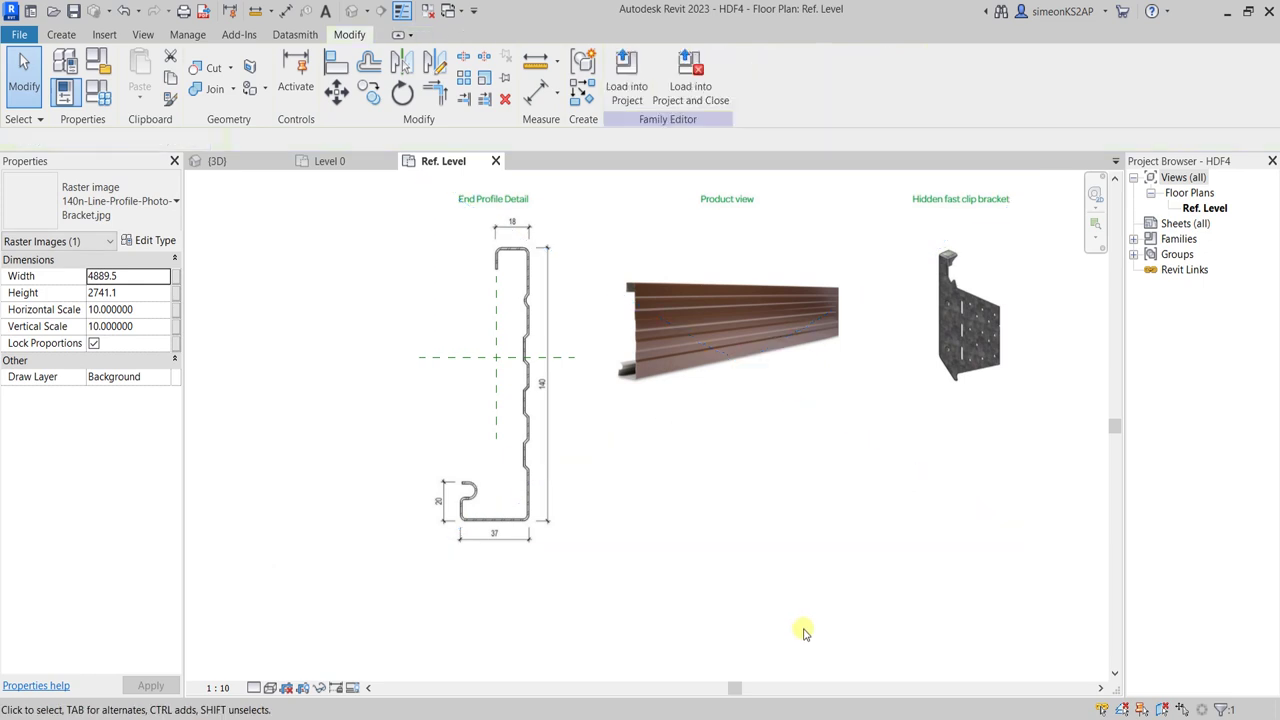
scroll(603, 350, "up", 2)
scroll(651, 354, "down", 2)
scroll(666, 306, "up", 2)
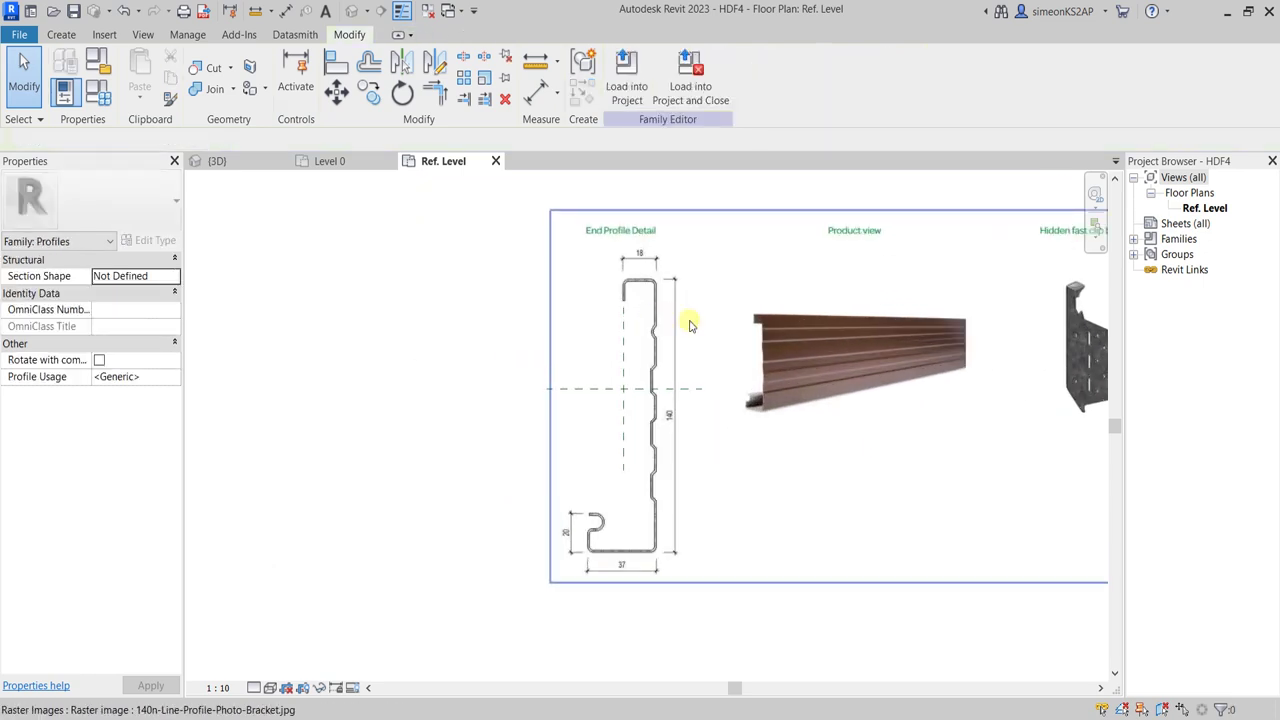
scroll(689, 323, "down", 3)
left_click(605, 300)
scroll(630, 294, "up", 3)
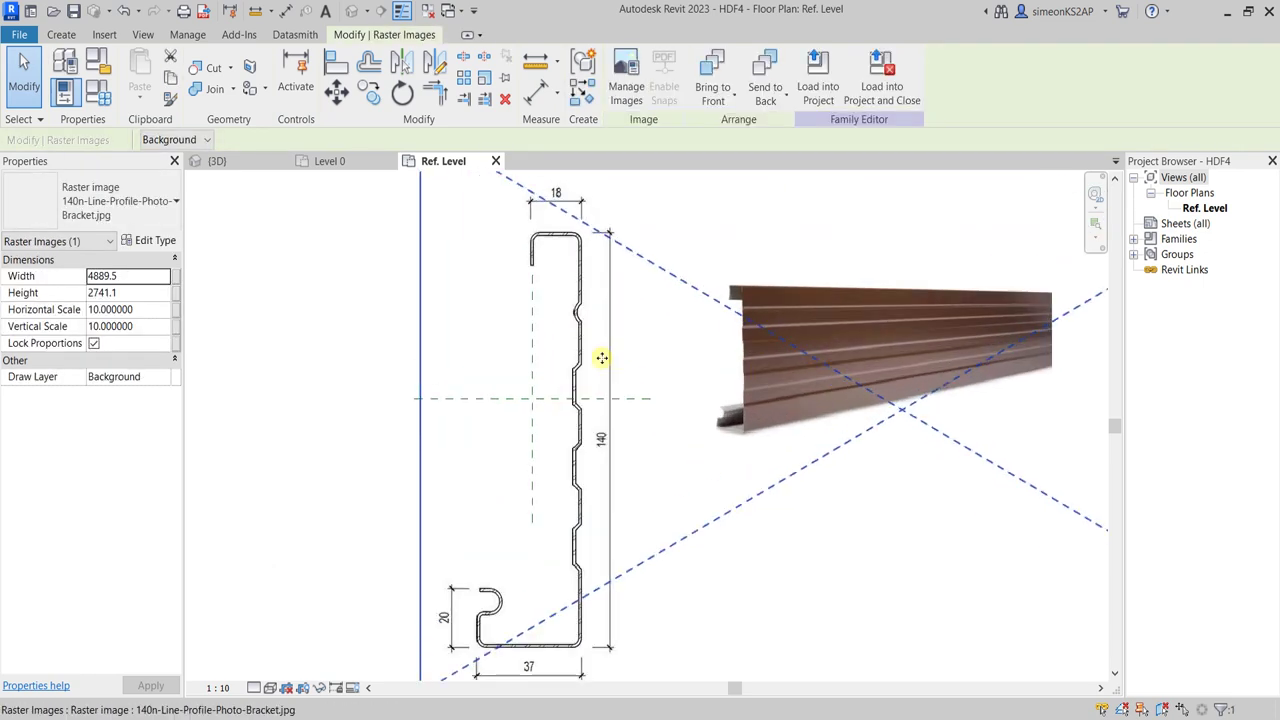
scroll(603, 357, "up", 2)
scroll(610, 405, "down", 4)
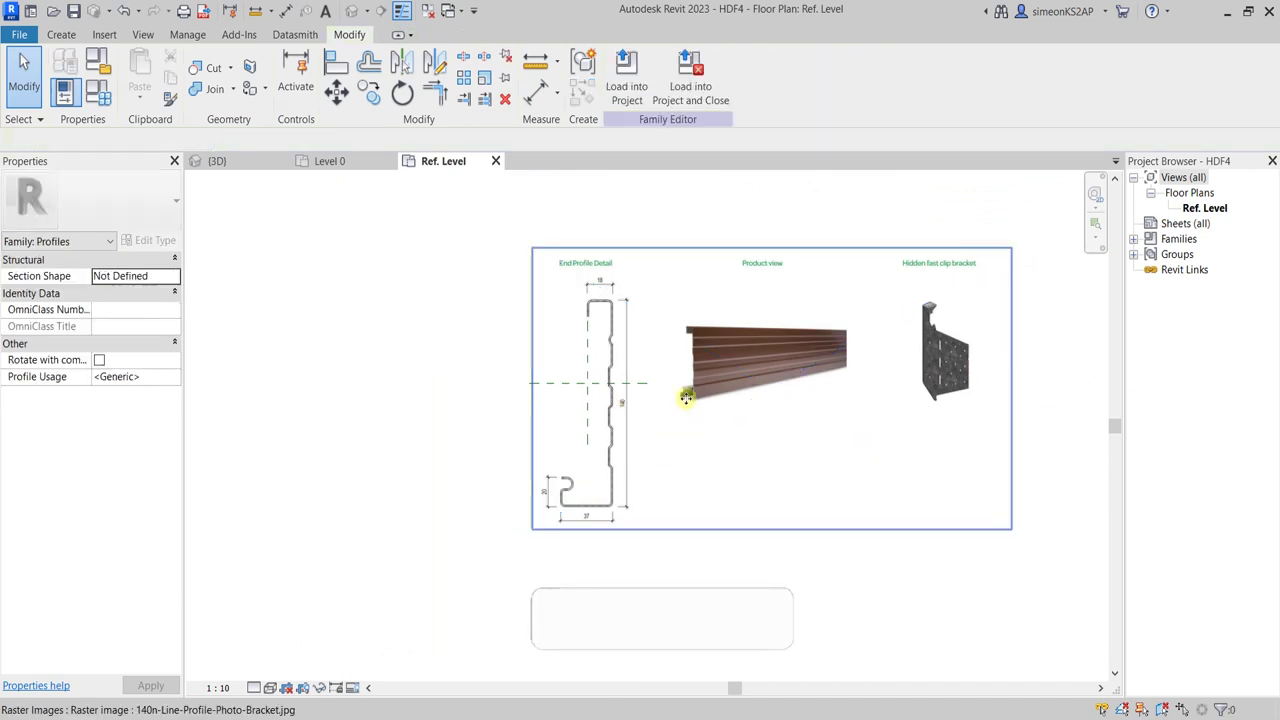
scroll(647, 335, "up", 3)
scroll(668, 343, "up", 1)
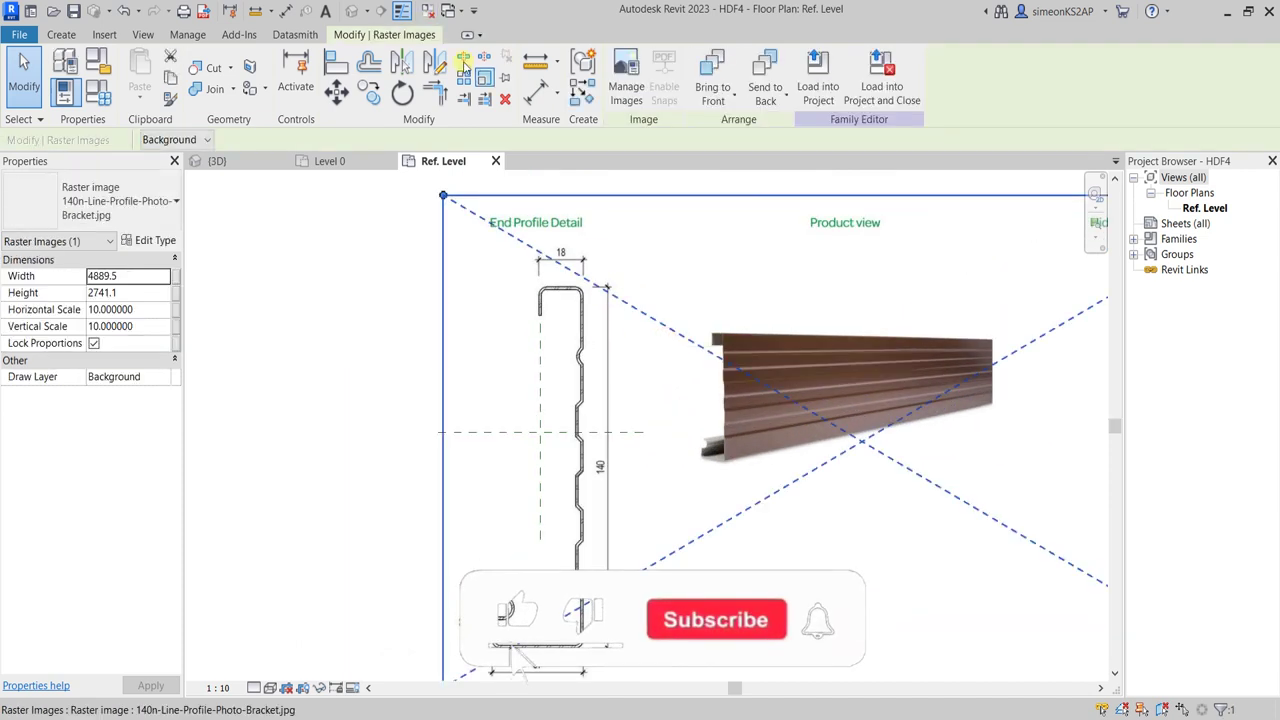
Step: Start a graphical scale on the picture, picking both ends of the 140 dimension
left_click(484, 78)
scroll(590, 300, "up", 3)
scroll(588, 292, "up", 2)
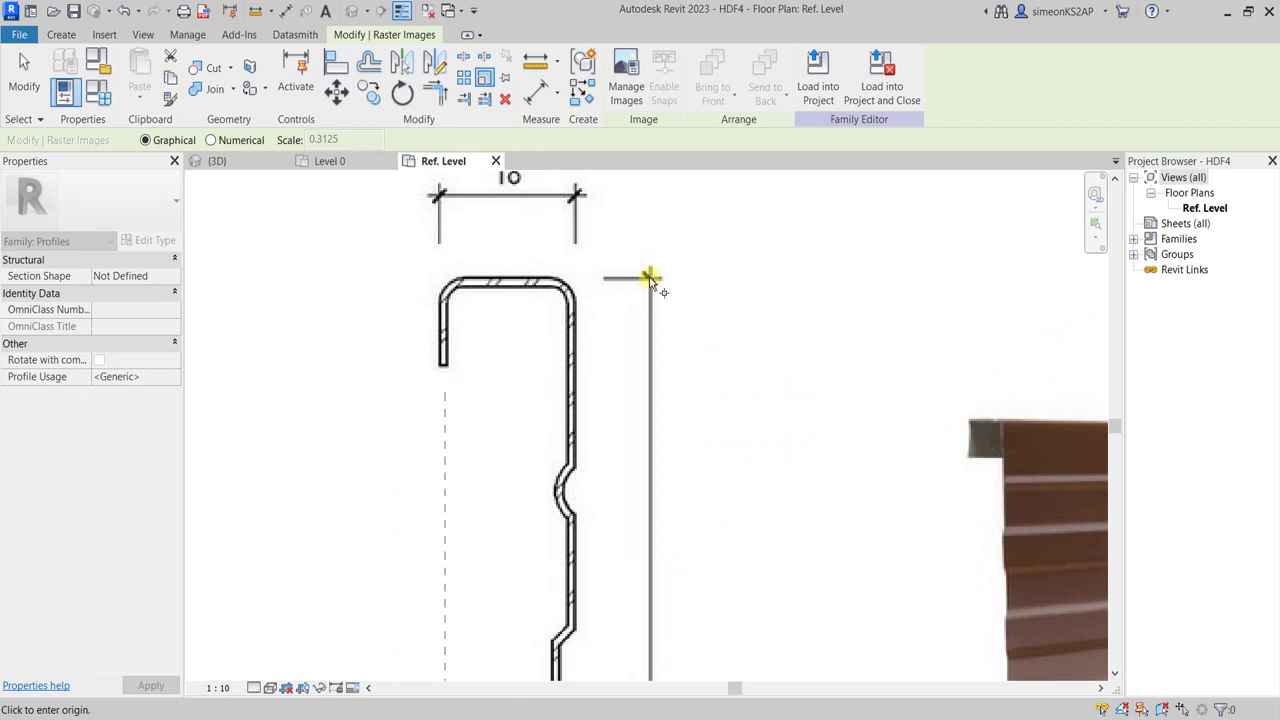
scroll(650, 337, "down", 4)
scroll(651, 514, "up", 3)
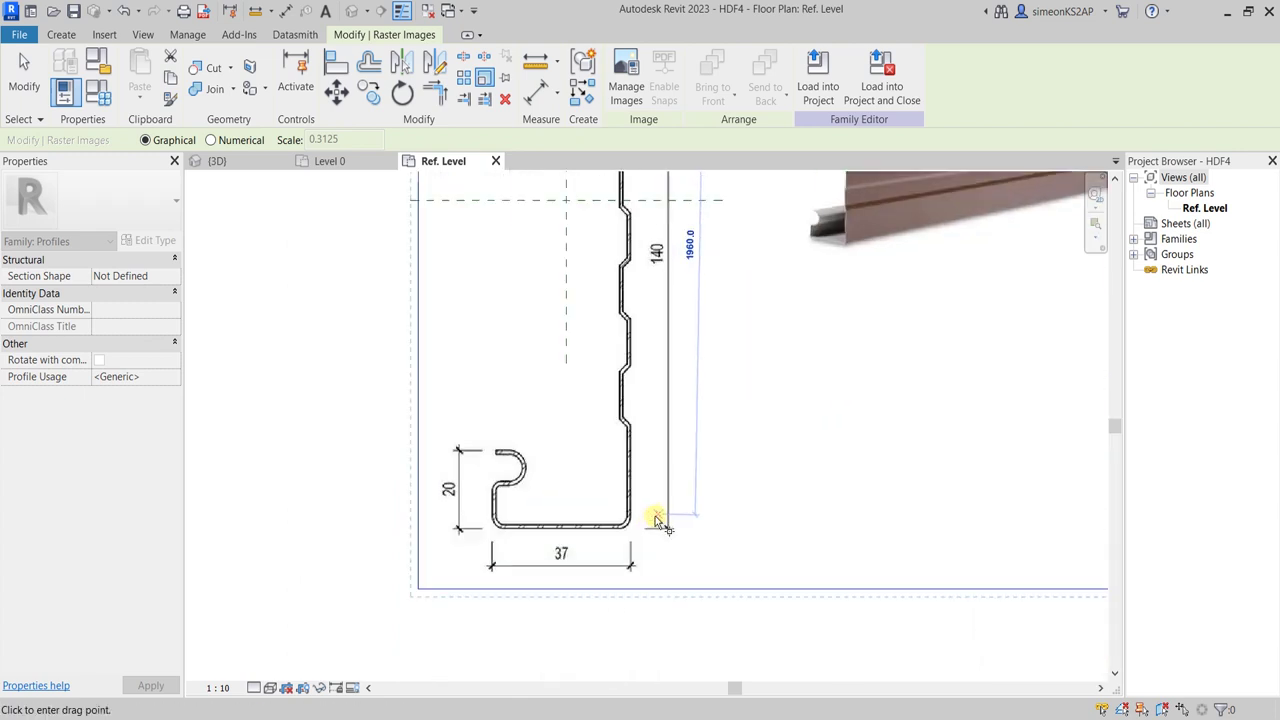
scroll(670, 530, "up", 2)
scroll(678, 538, "up", 3)
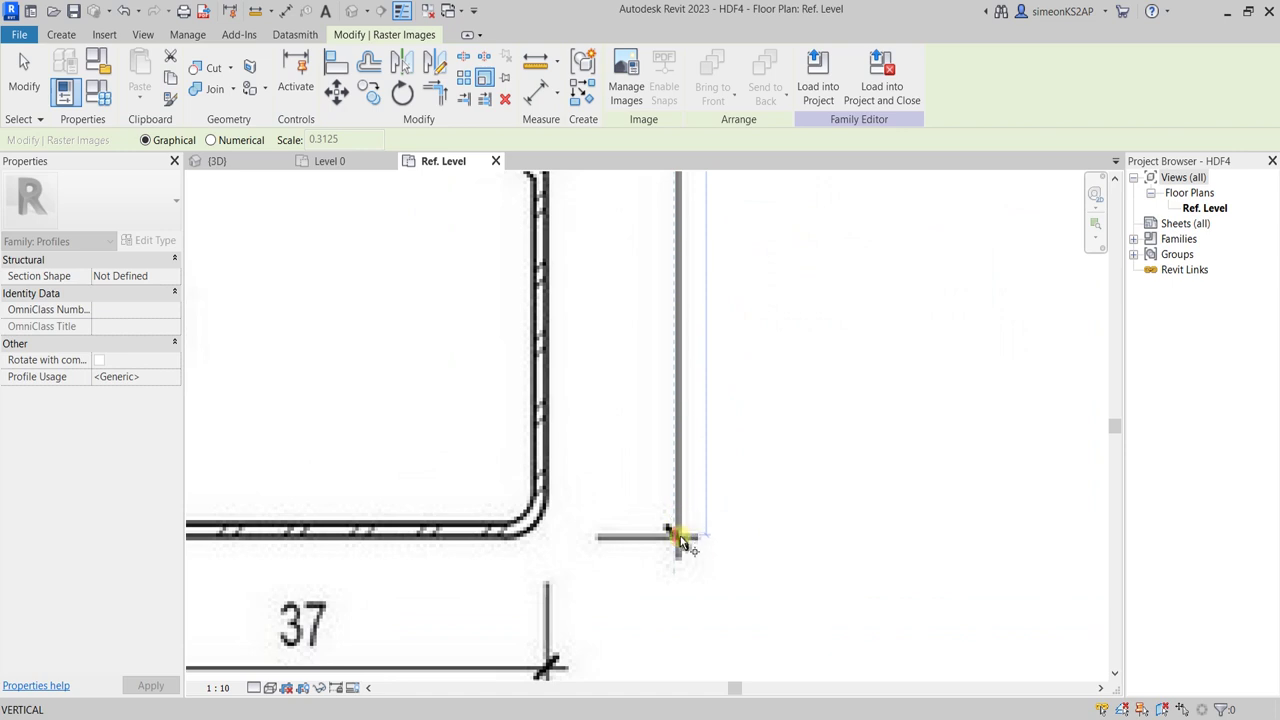
scroll(678, 538, "up", 2)
scroll(680, 545, "up", 1)
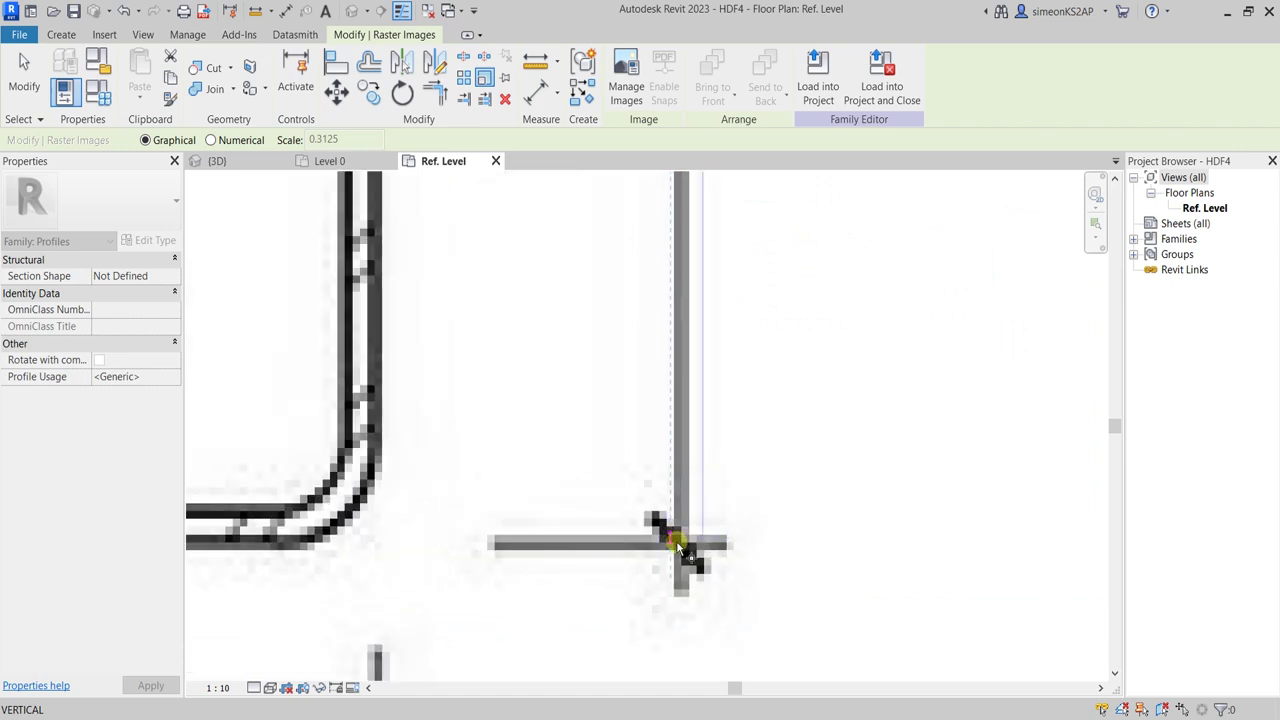
scroll(680, 412, "down", 3)
scroll(684, 395, "down", 2)
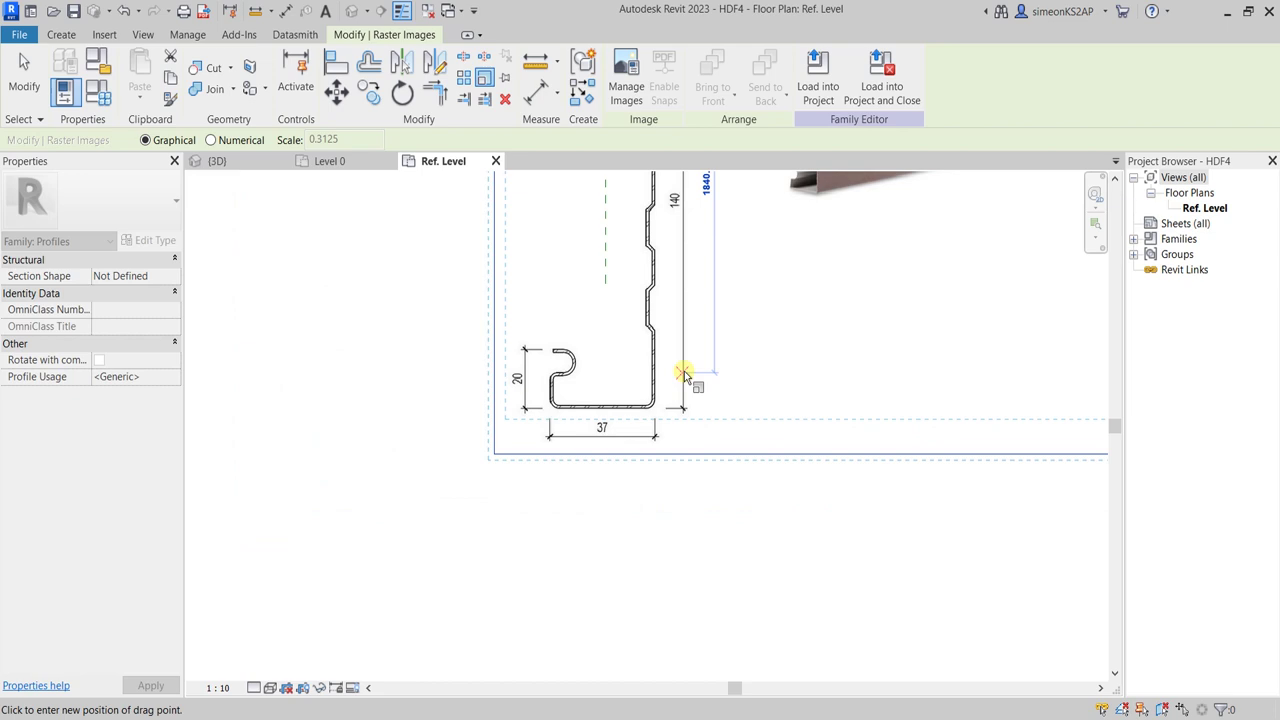
type("140")
Step: Confirm 140 as the scaled length, making the picture 339.7 by 190.4
key("Return")
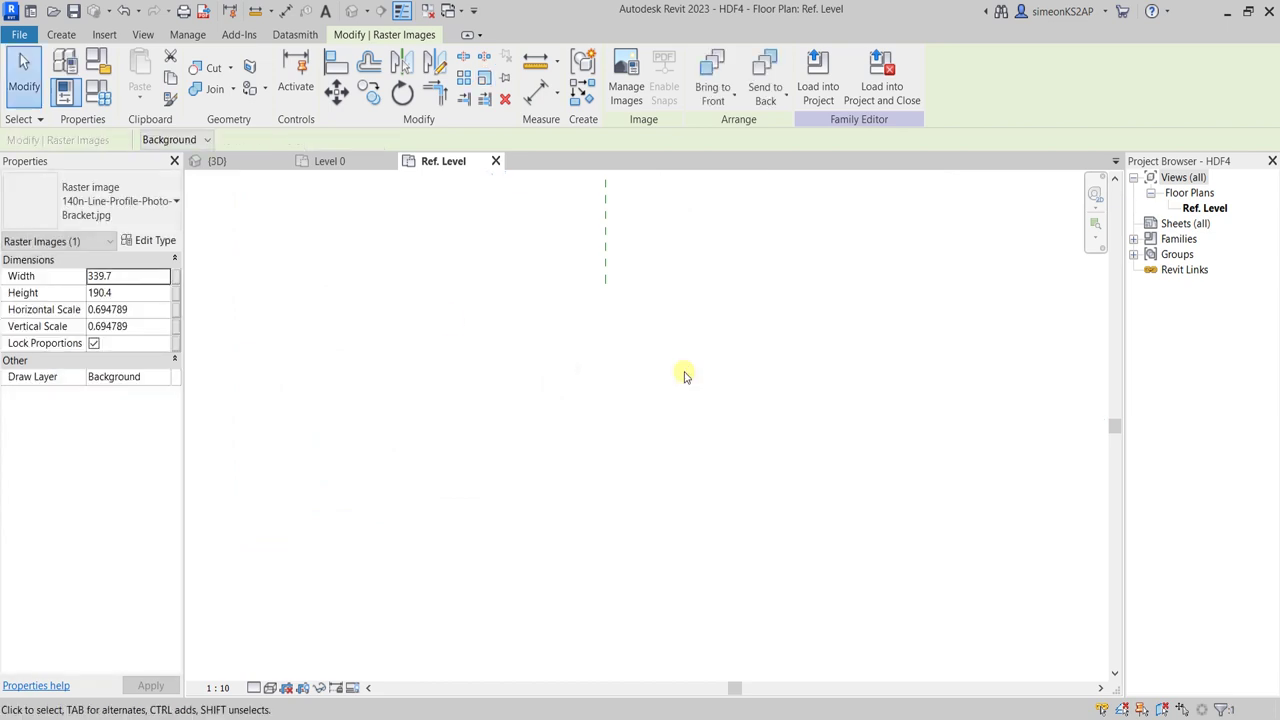
scroll(700, 375, "down", 3)
scroll(726, 386, "down", 2)
left_click(775, 346)
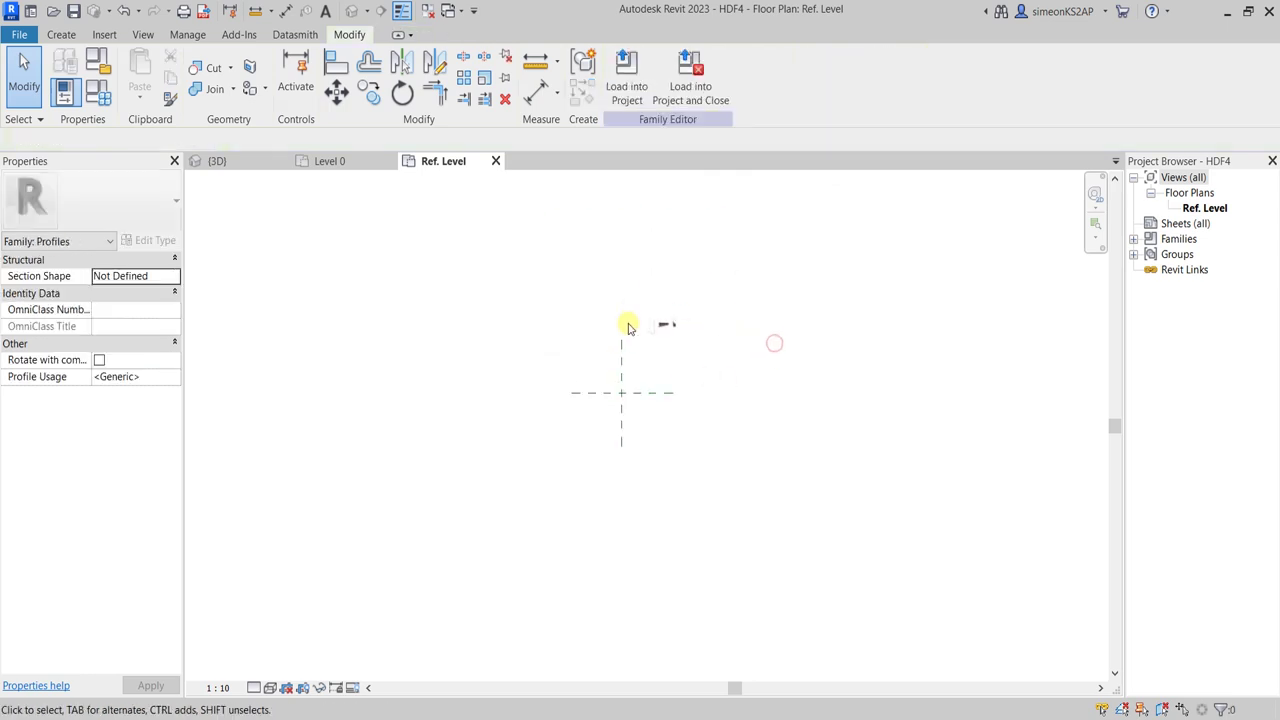
Step: Move the picture below and right of the reference-plane crossing
scroll(707, 345, "up", 2)
middle_click_drag(714, 414, 737, 325)
left_click(690, 255)
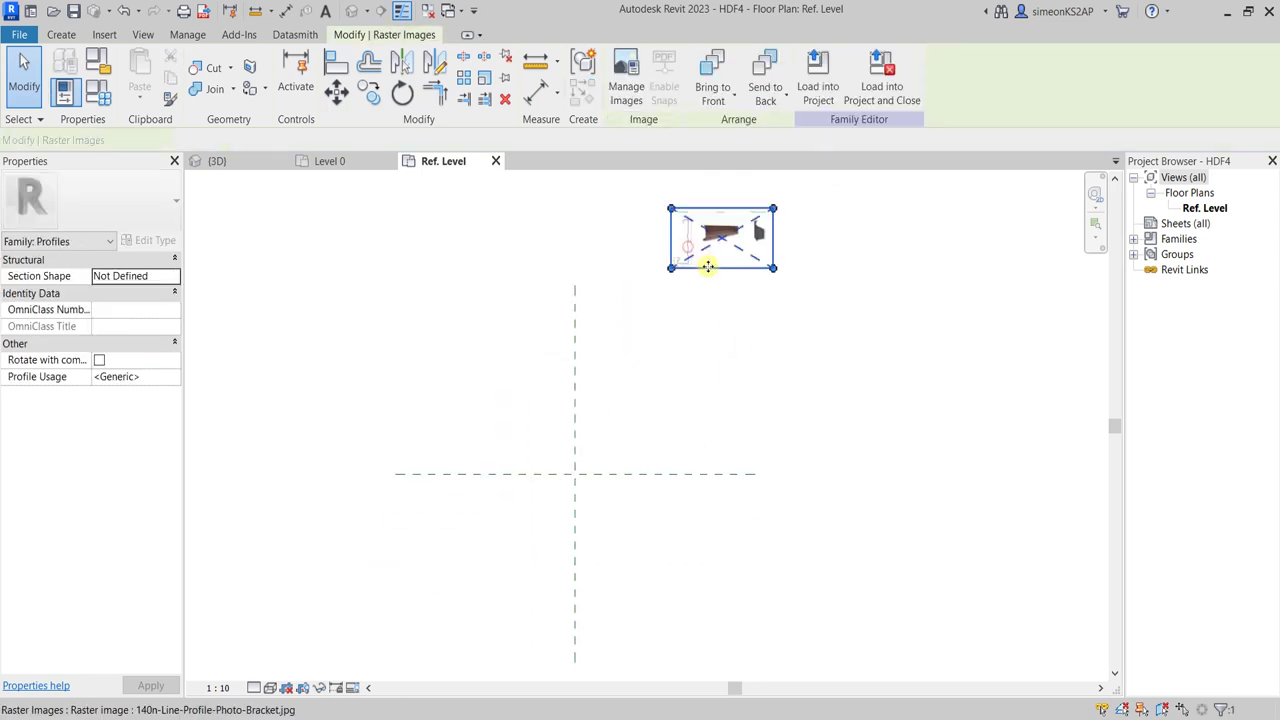
left_click_drag(691, 286, 703, 563)
left_click(857, 563)
scroll(717, 580, "up", 3)
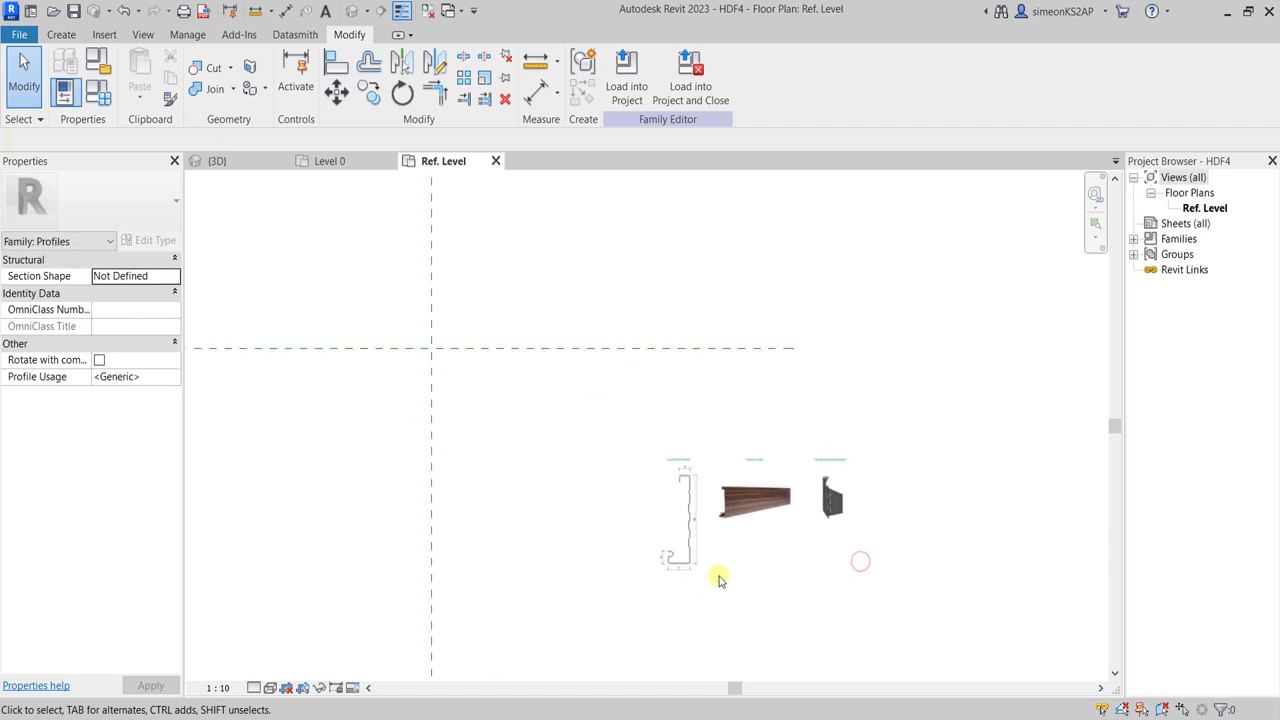
scroll(708, 545, "up", 2)
scroll(708, 545, "down", 3)
scroll(690, 460, "up", 1)
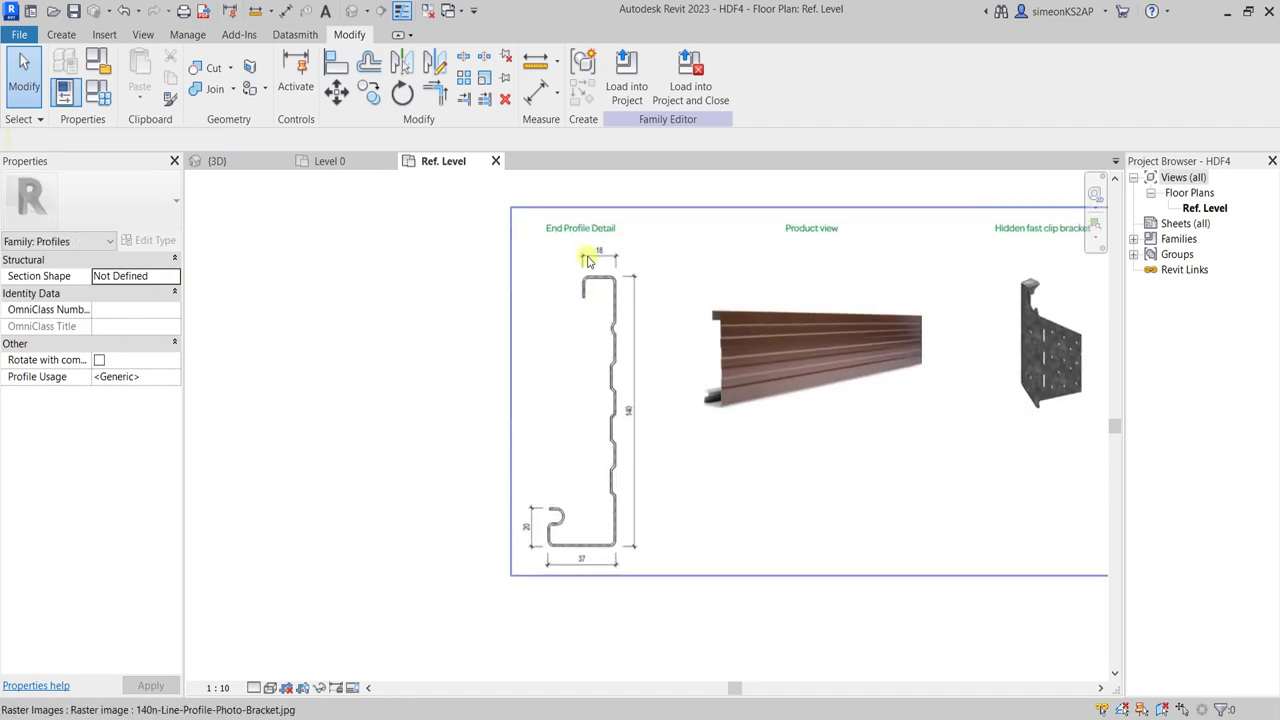
scroll(586, 257, "up", 1)
Step: Draw a chained profile line from the left leg to the top-right corner
left_click(56, 36)
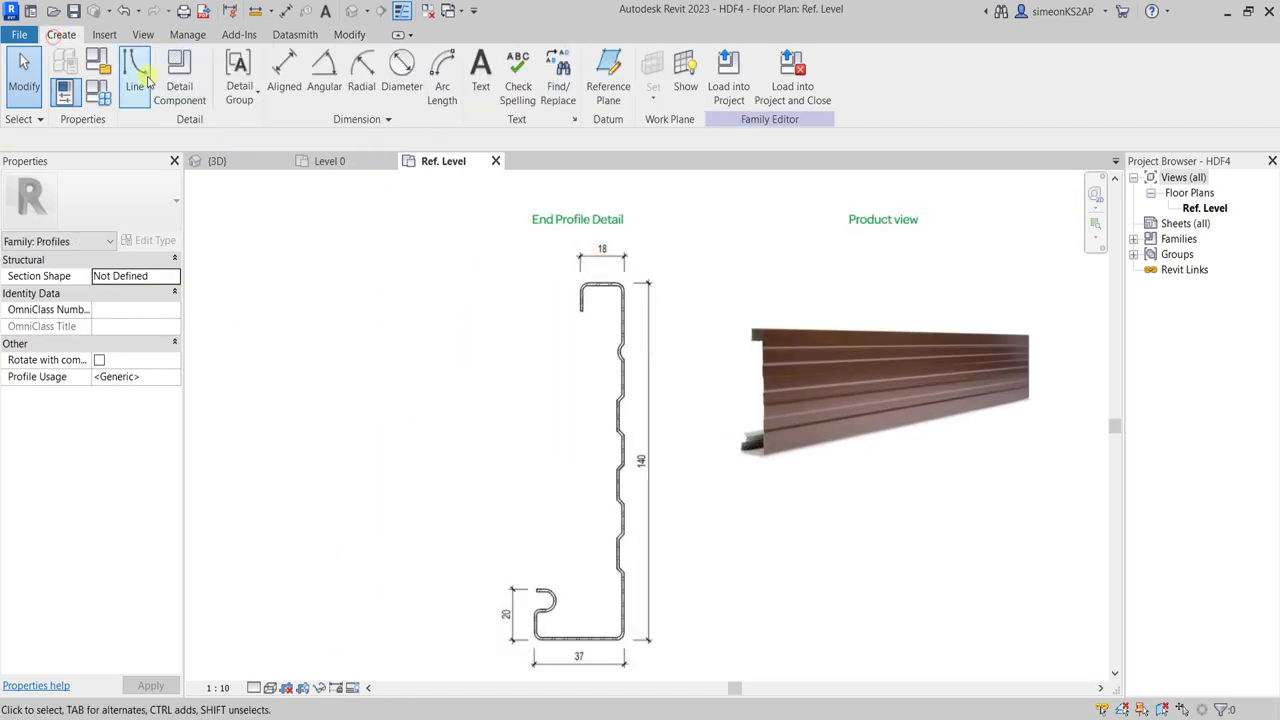
scroll(623, 288, "up", 2)
scroll(523, 283, "up", 1)
scroll(523, 320, "up", 3)
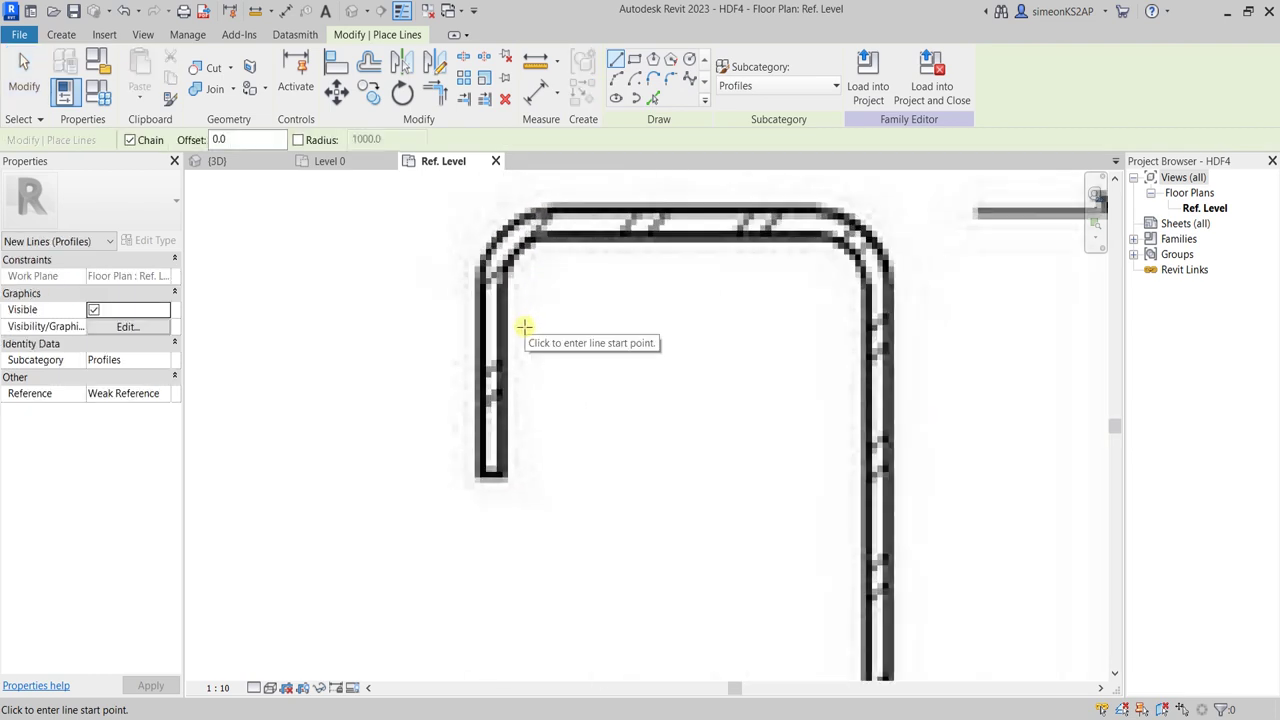
scroll(505, 415, "up", 1)
scroll(555, 435, "up", 1)
scroll(535, 444, "up", 1)
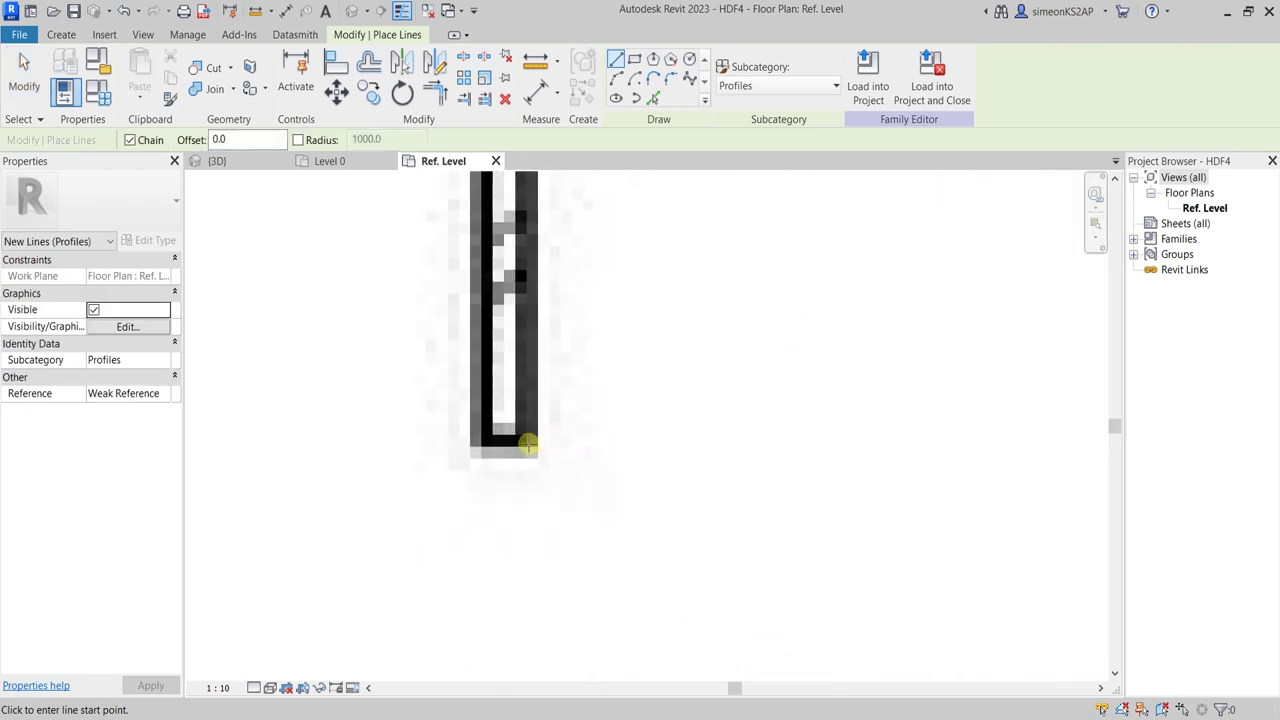
scroll(526, 412, "down", 3)
key("Escape")
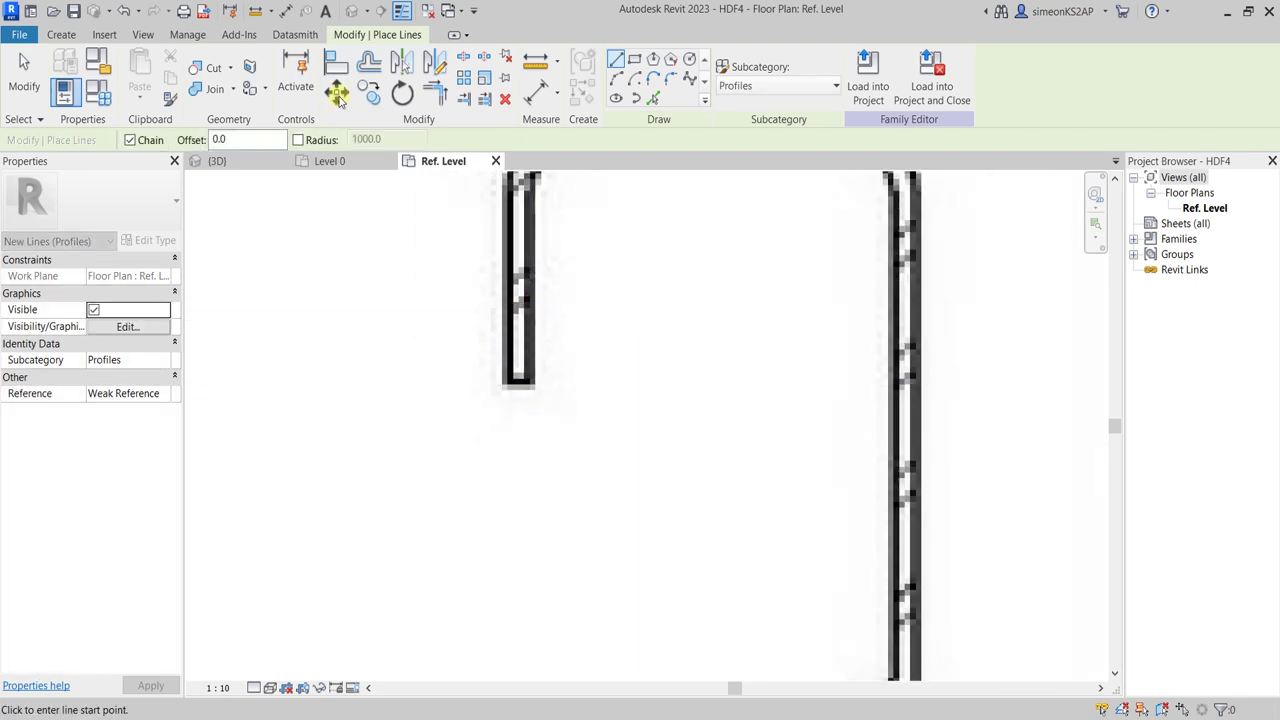
scroll(545, 387, "up", 2)
scroll(569, 383, "up", 1)
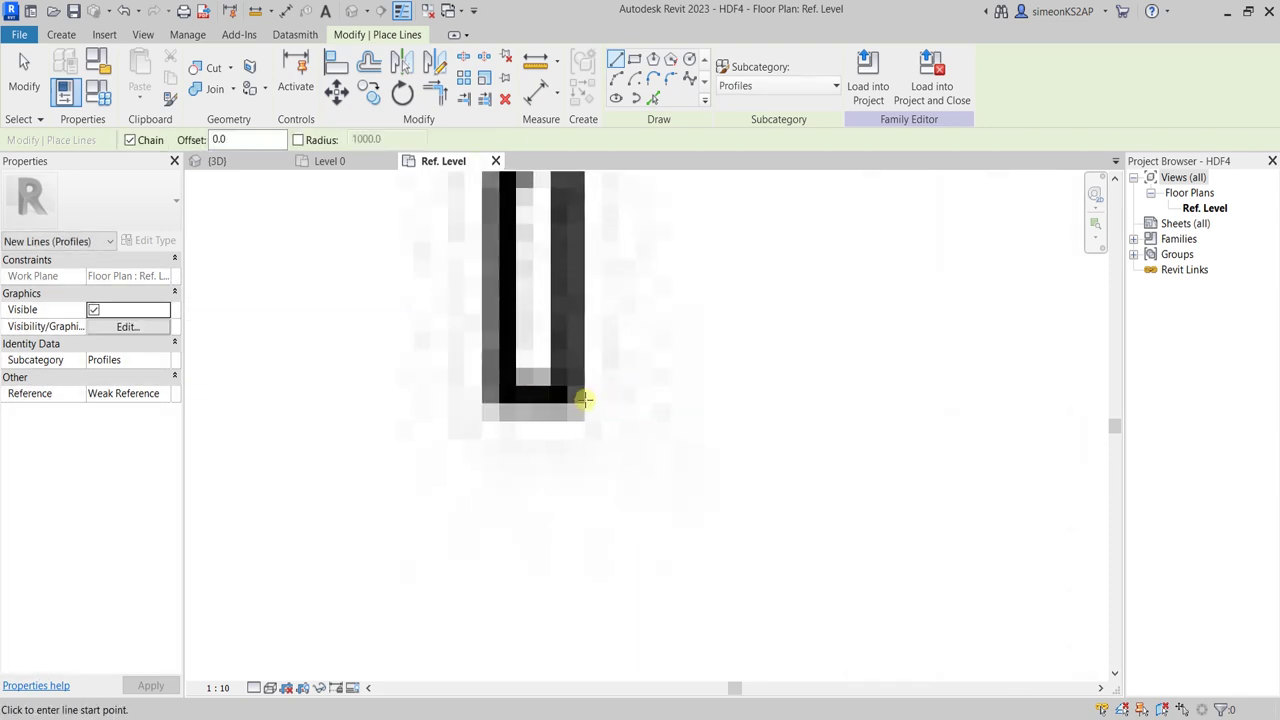
left_click(583, 399)
scroll(586, 300, "down", 2)
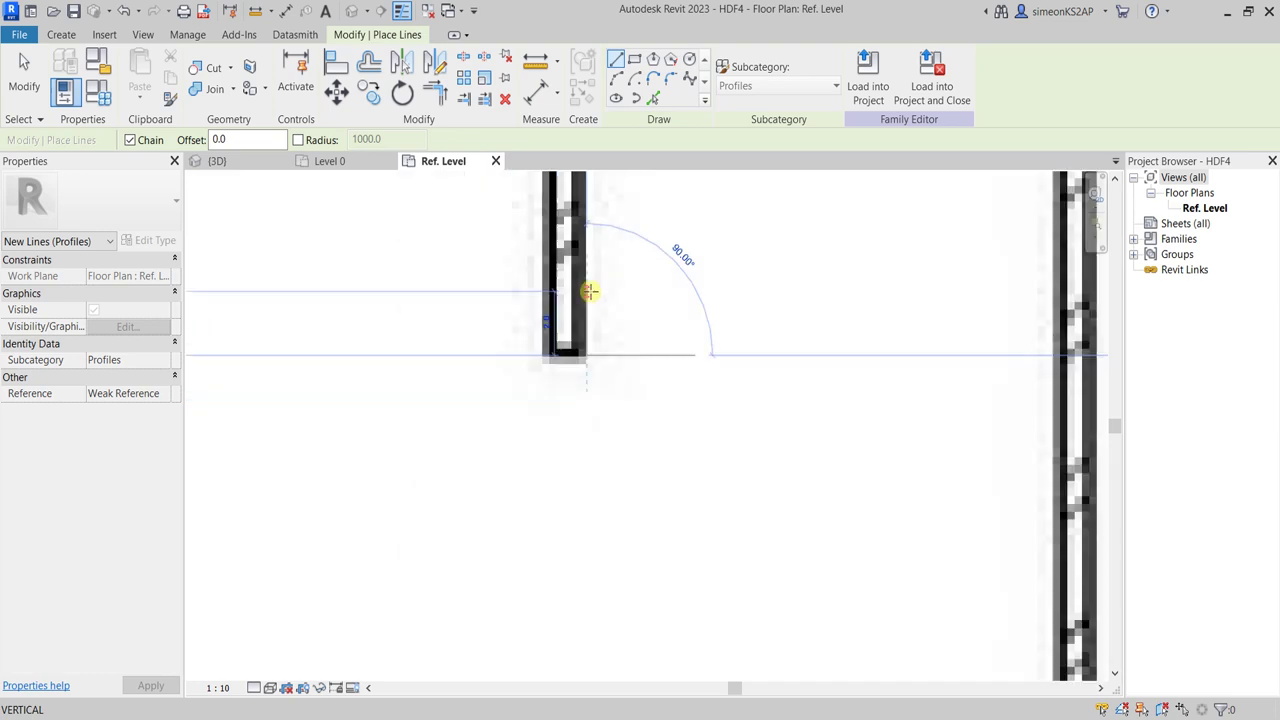
scroll(586, 289, "down", 2)
scroll(555, 375, "up", 1)
scroll(555, 375, "up", 4)
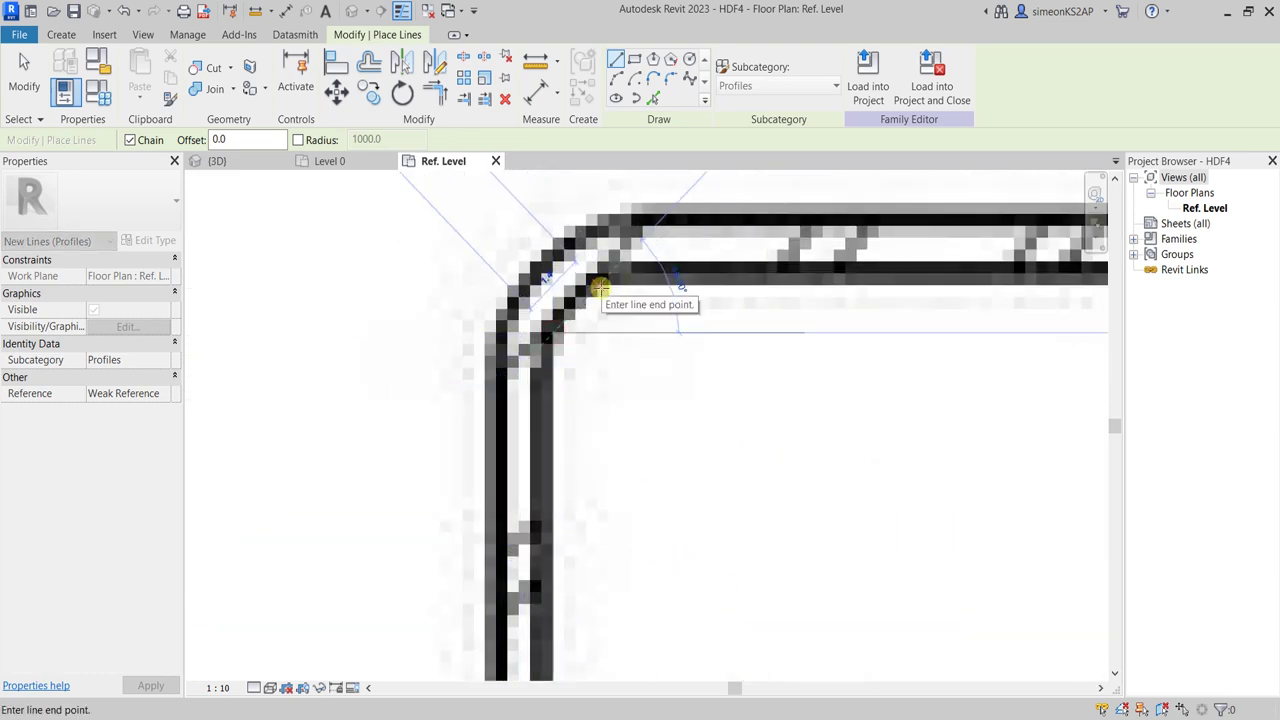
scroll(789, 298, "down", 3)
scroll(777, 286, "up", 3)
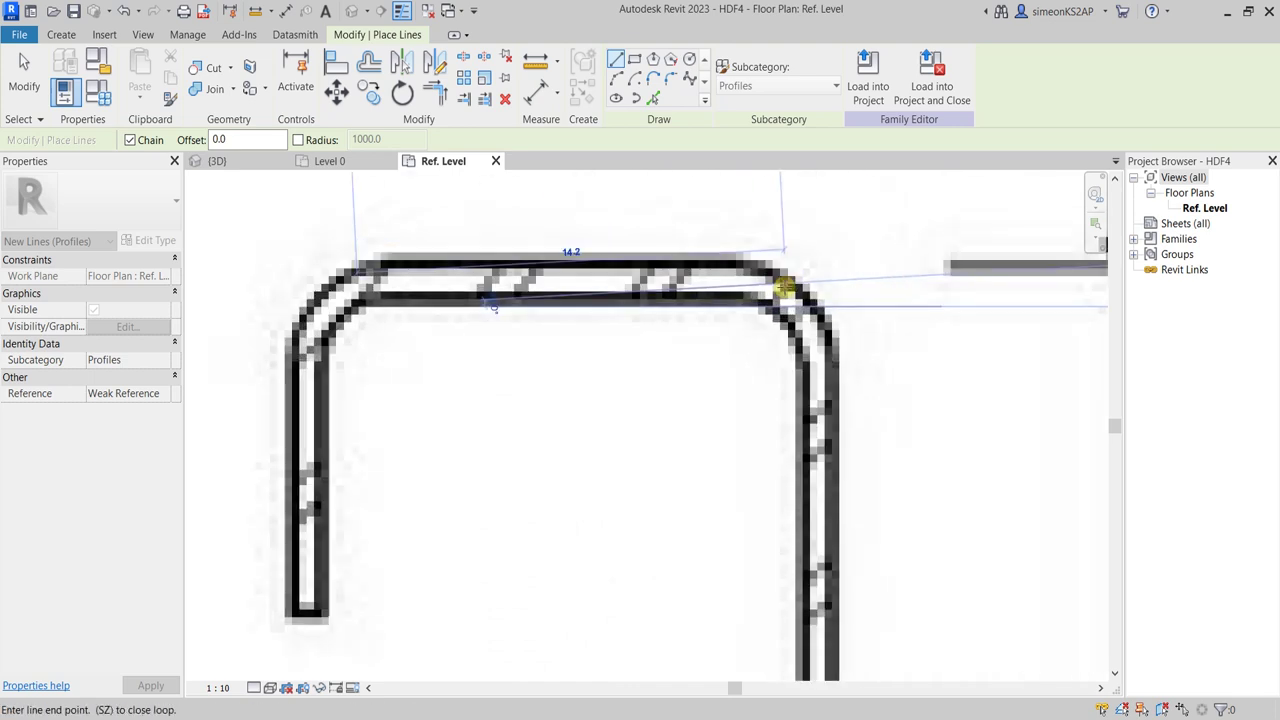
left_click(750, 300)
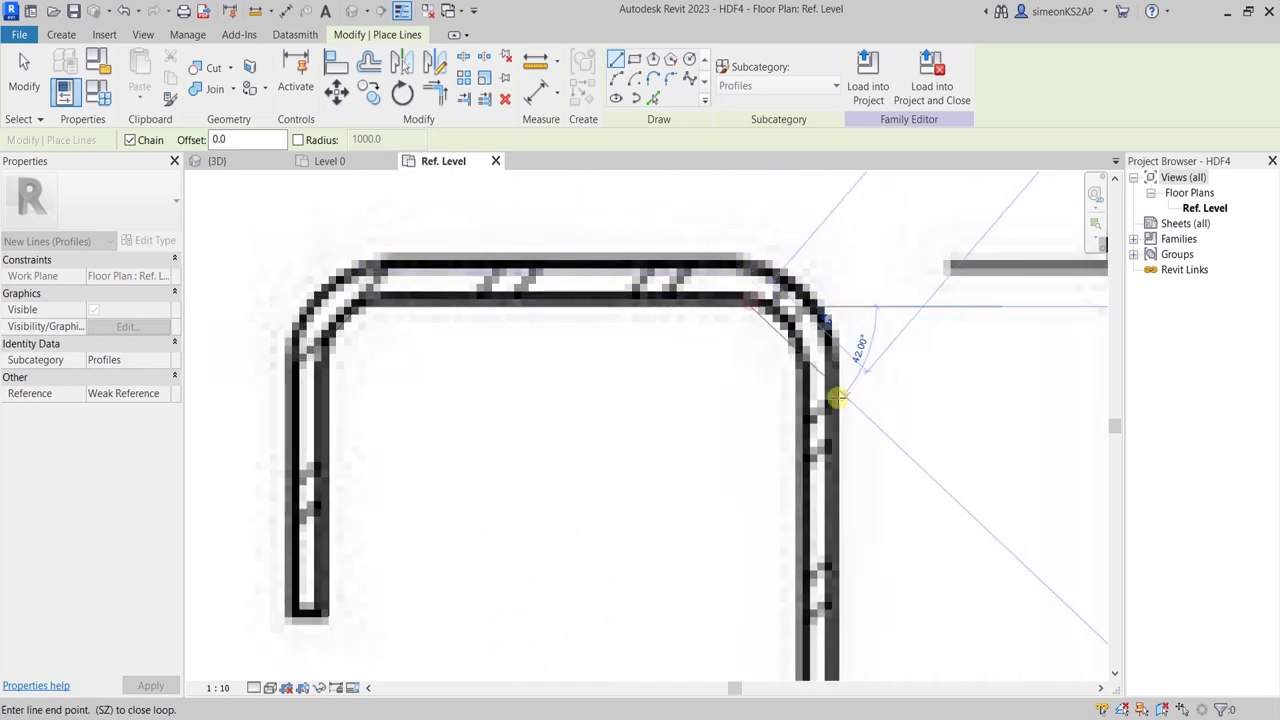
Step: Trace the rounded top-right corner with a Start-End-Radius arc
left_click(616, 82)
scroll(808, 344, "up", 3)
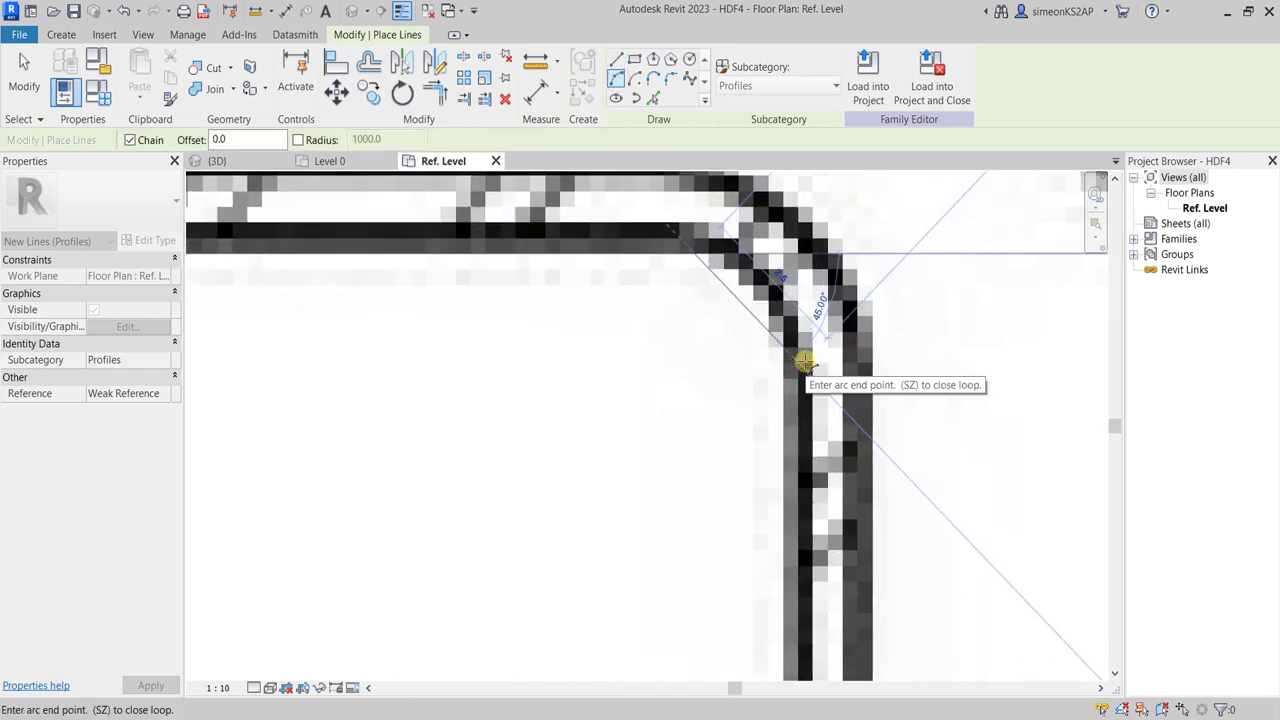
scroll(777, 344, "down", 2)
scroll(766, 286, "down", 1)
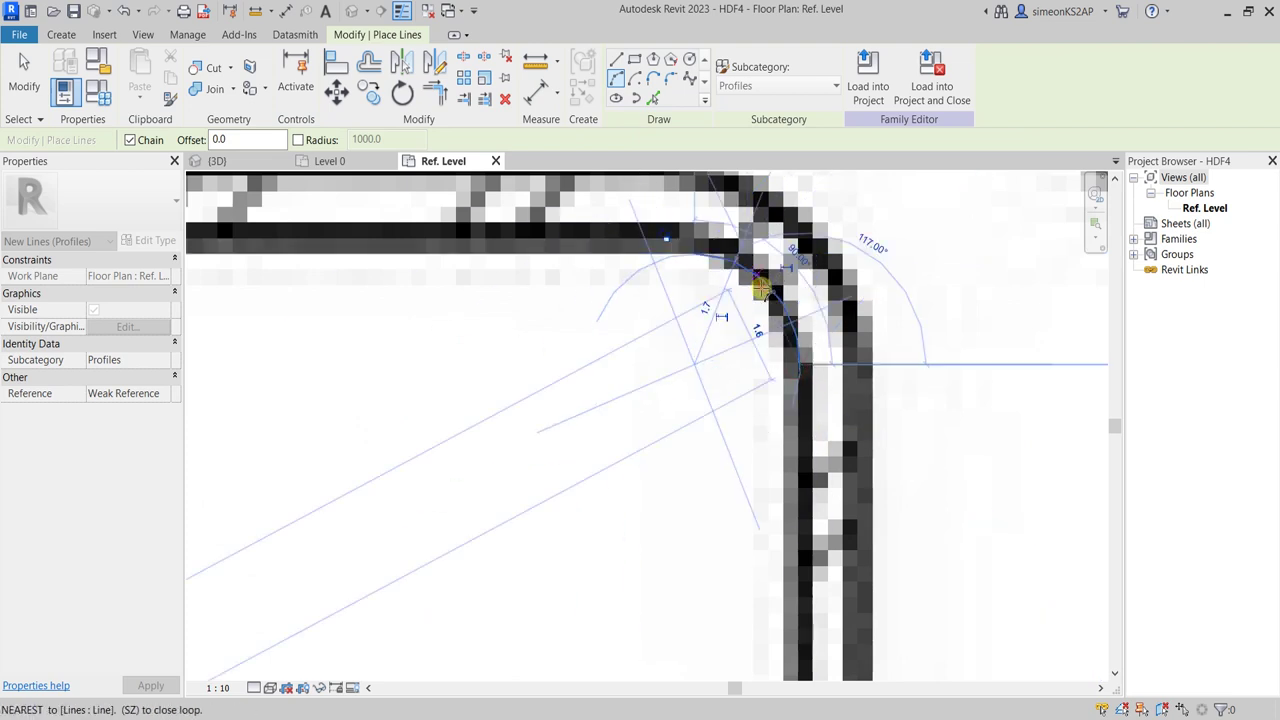
scroll(770, 300, "down", 2)
scroll(791, 391, "down", 1)
left_click(797, 287)
scroll(789, 409, "up", 2)
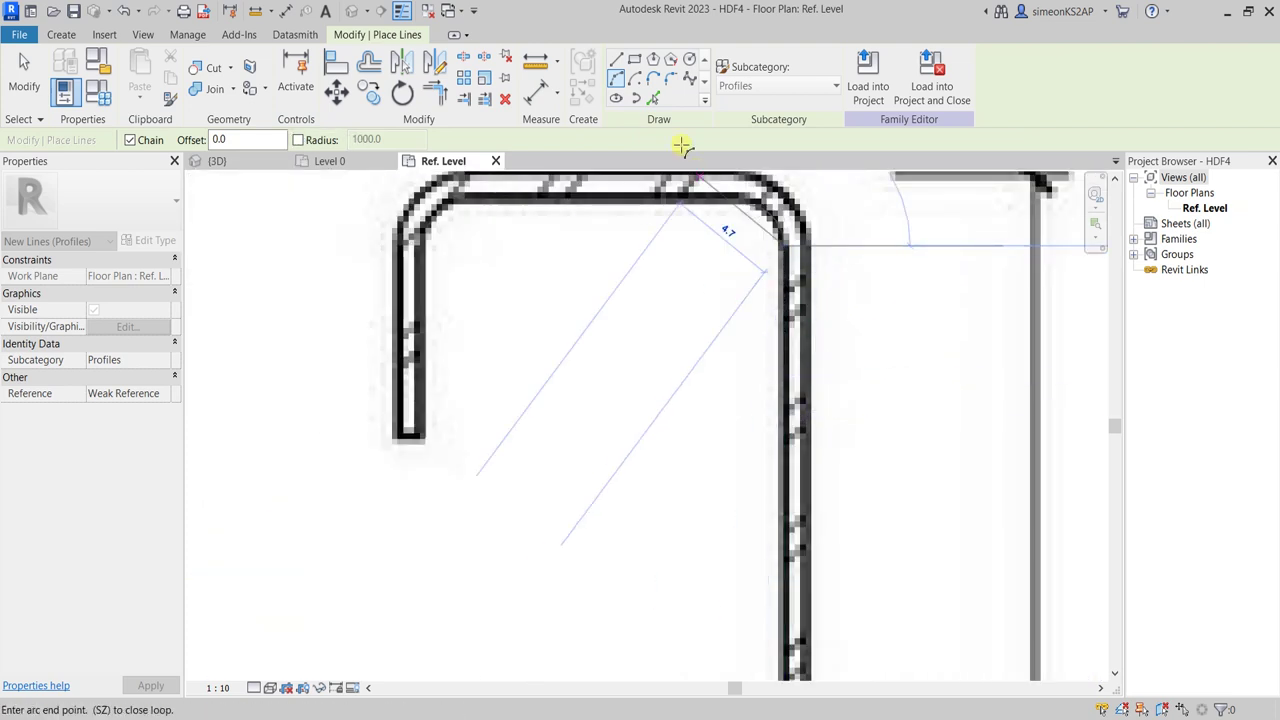
scroll(750, 350, "down", 2)
scroll(766, 480, "up", 2)
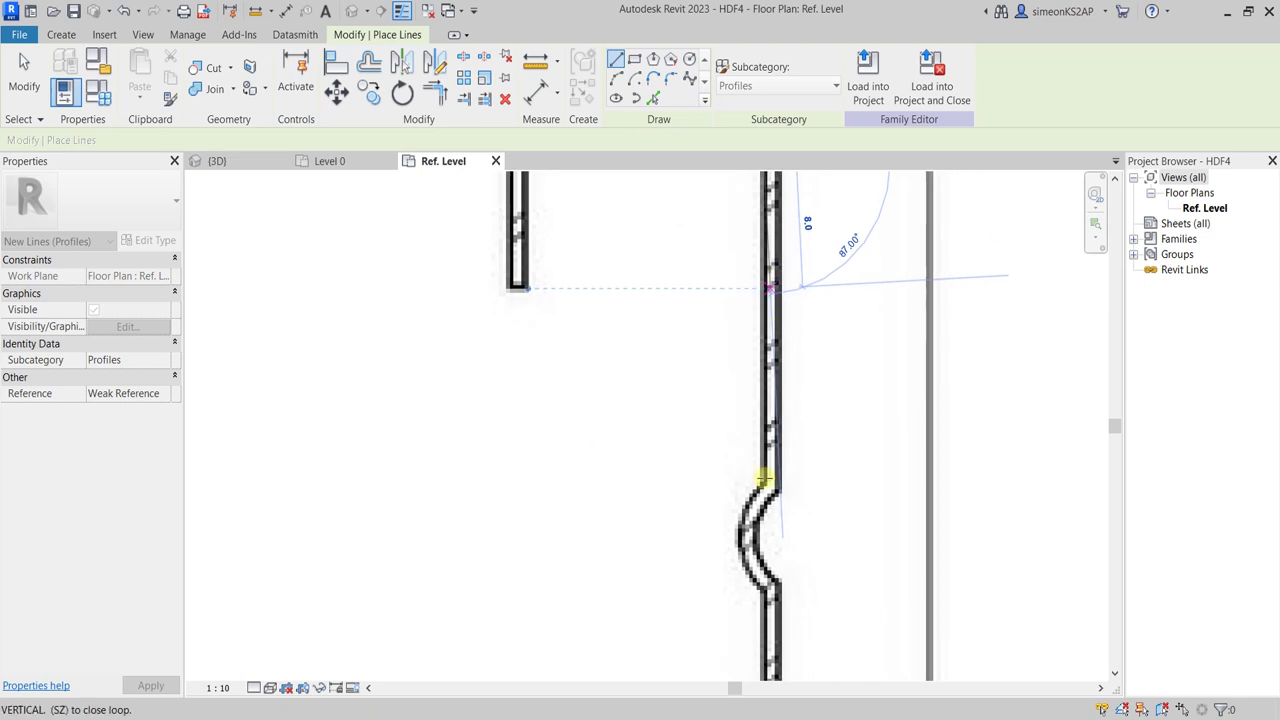
scroll(766, 480, "up", 1)
scroll(763, 485, "up", 2)
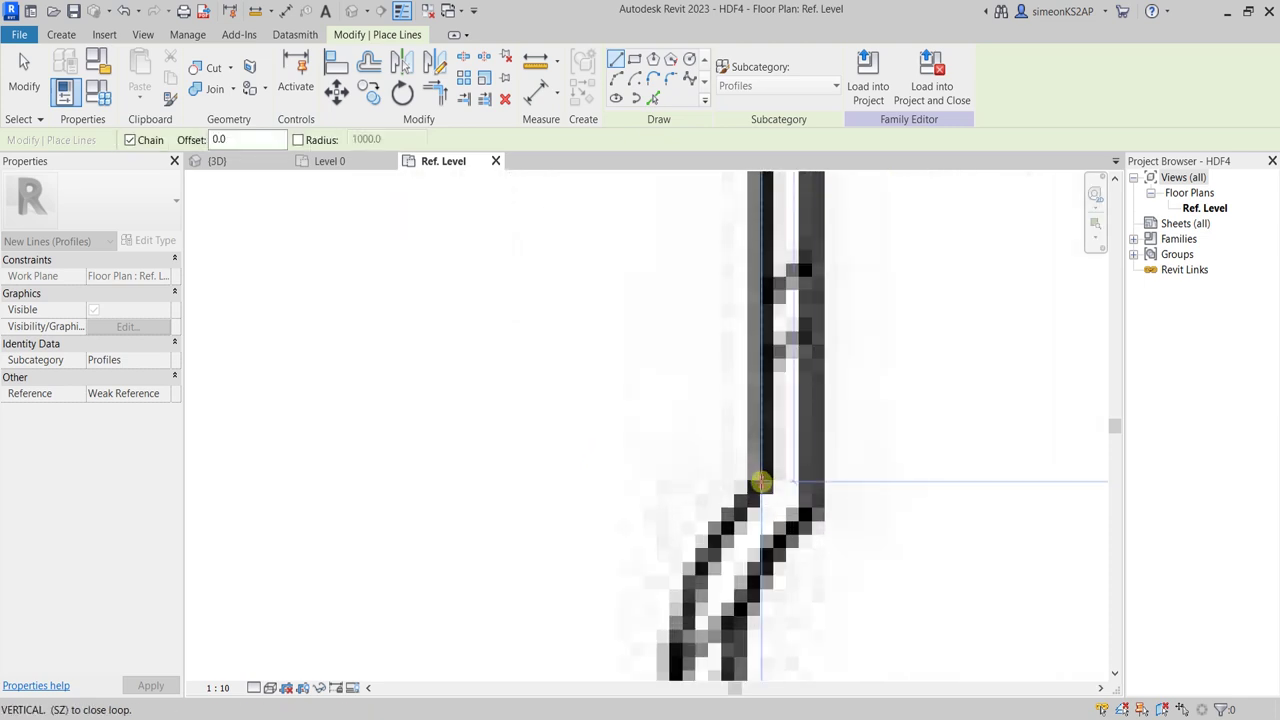
left_click(761, 482)
scroll(791, 430, "down", 3)
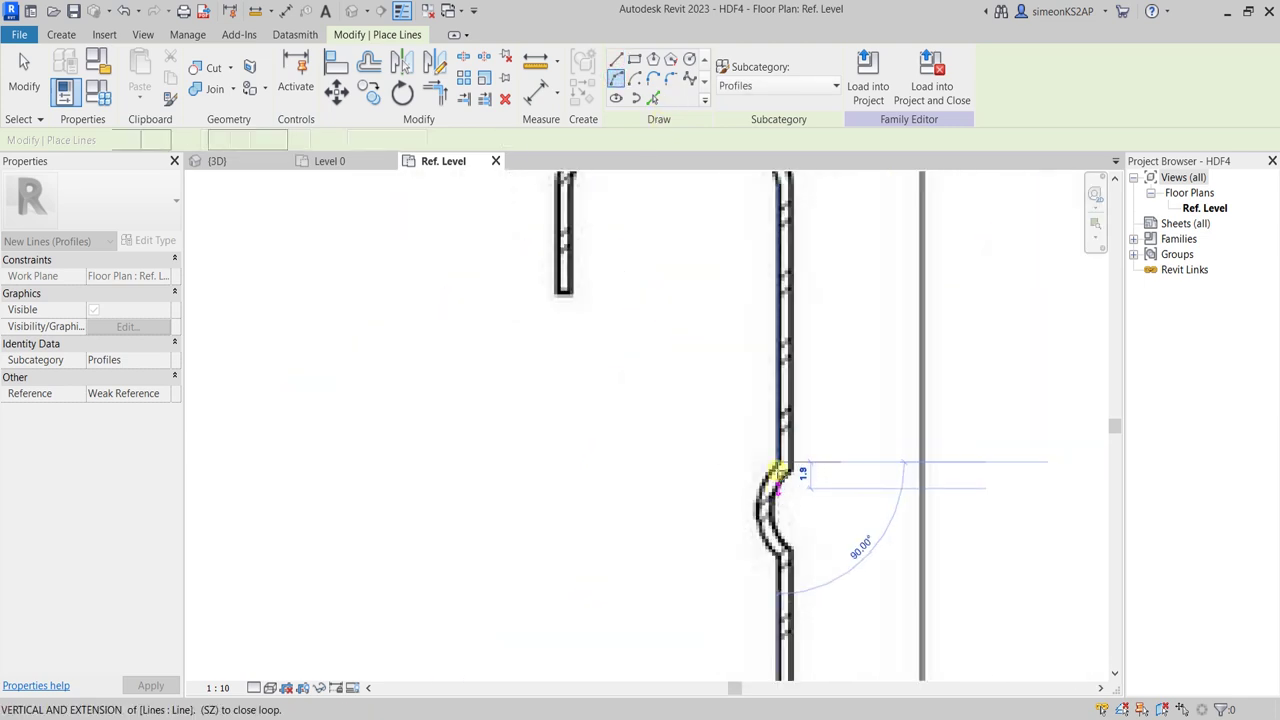
scroll(786, 470, "up", 1)
scroll(777, 429, "up", 2)
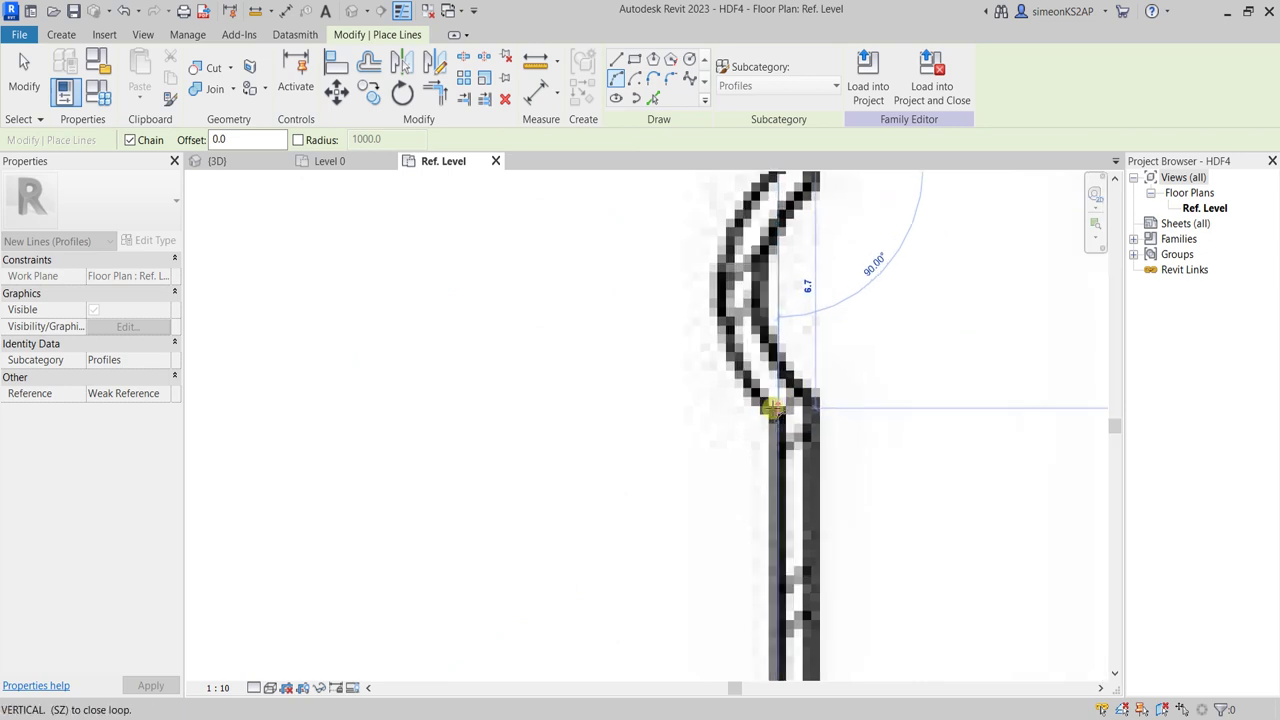
scroll(771, 410, "up", 2)
left_click(771, 408)
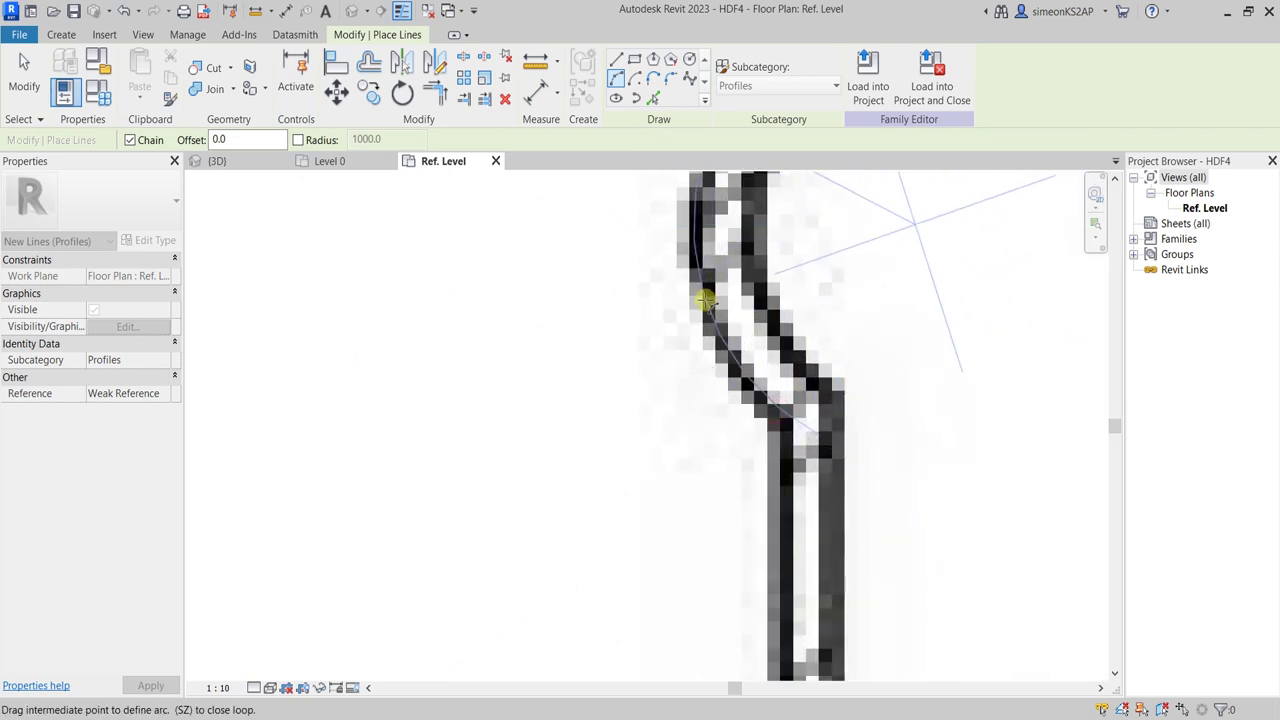
Step: Add a second arc following the profile's lower bend
scroll(700, 295, "down", 3)
scroll(790, 430, "up", 1)
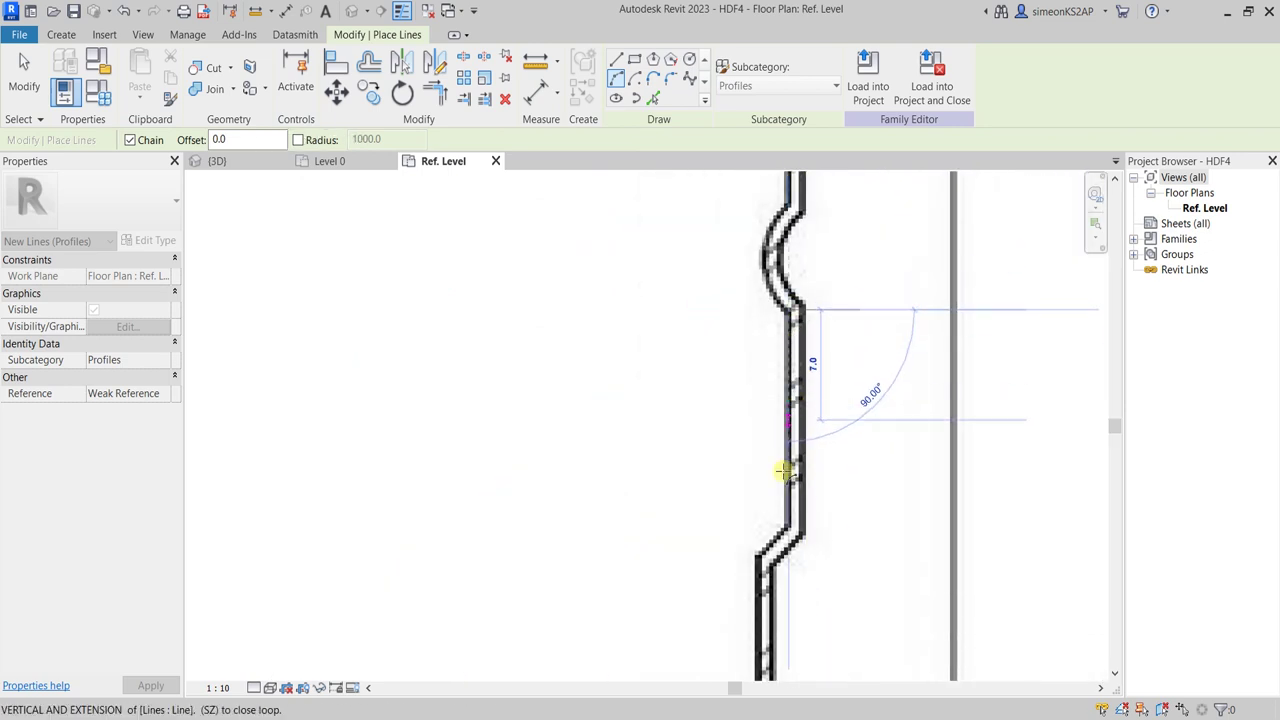
left_click(780, 466)
scroll(785, 490, "up", 2)
scroll(797, 523, "up", 2)
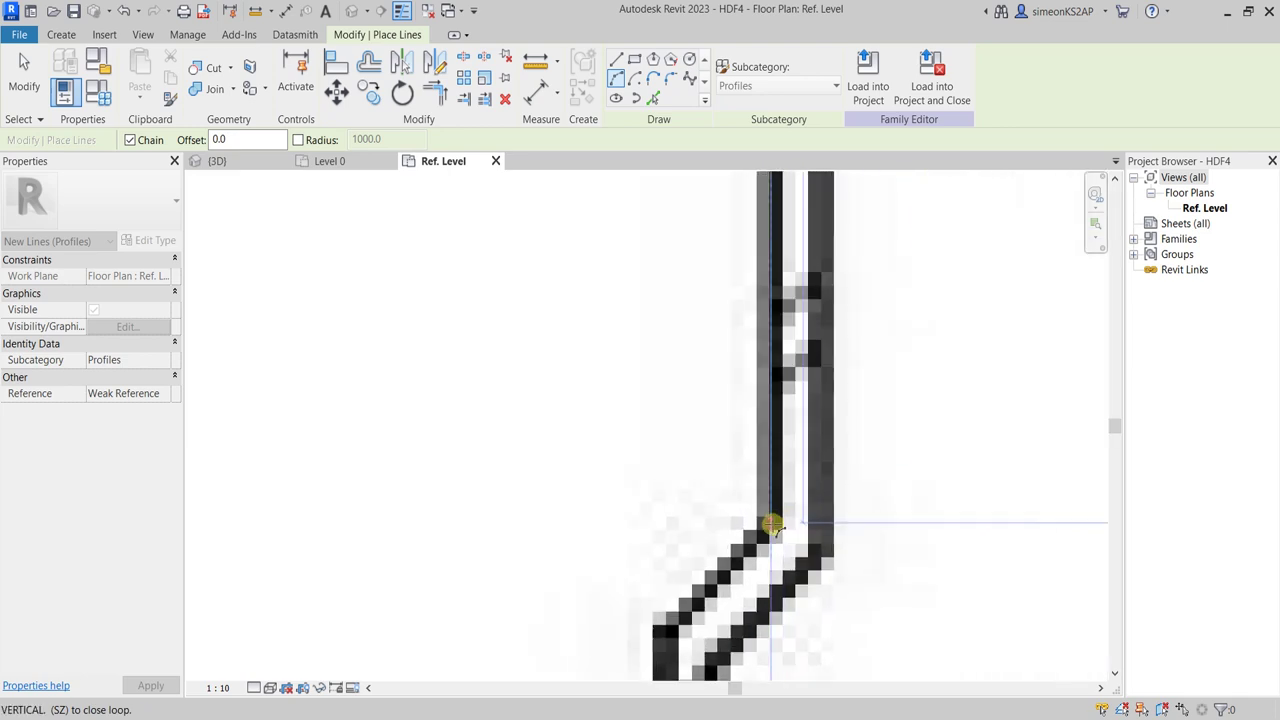
left_click(770, 530)
scroll(749, 551, "down", 3)
scroll(857, 371, "up", 2)
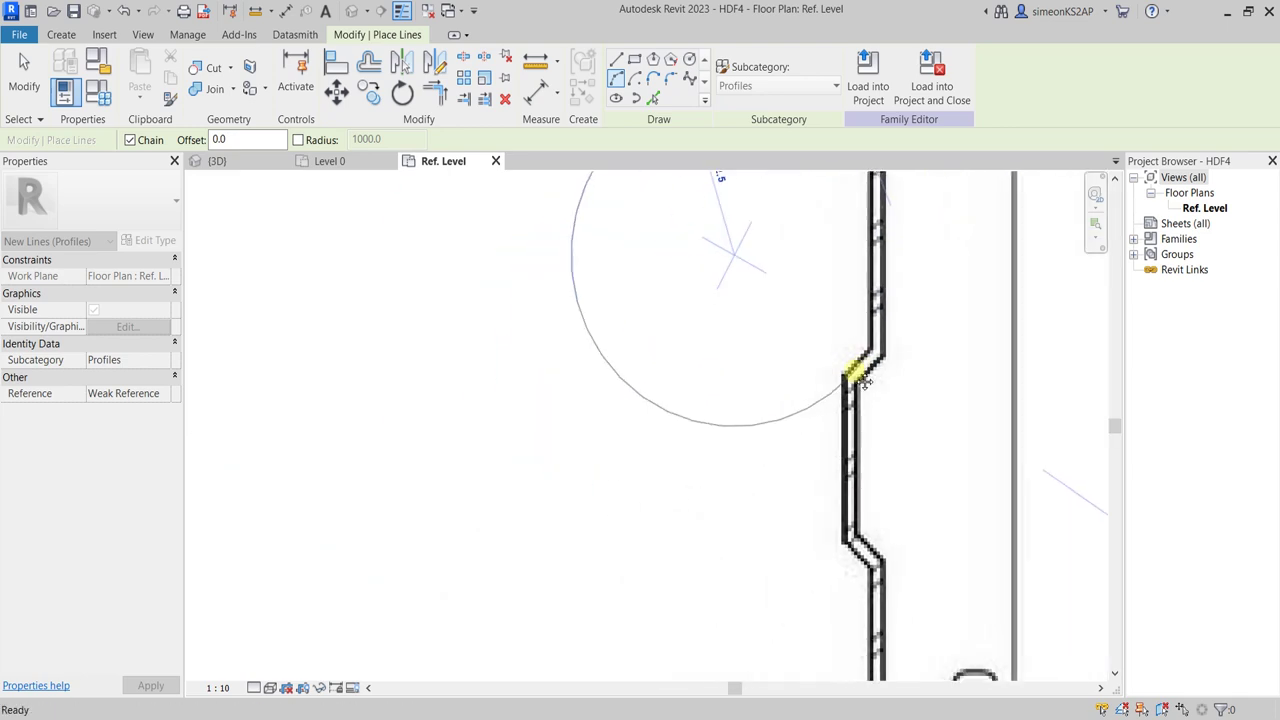
scroll(849, 371, "up", 1)
scroll(838, 348, "up", 1)
scroll(760, 430, "down", 2)
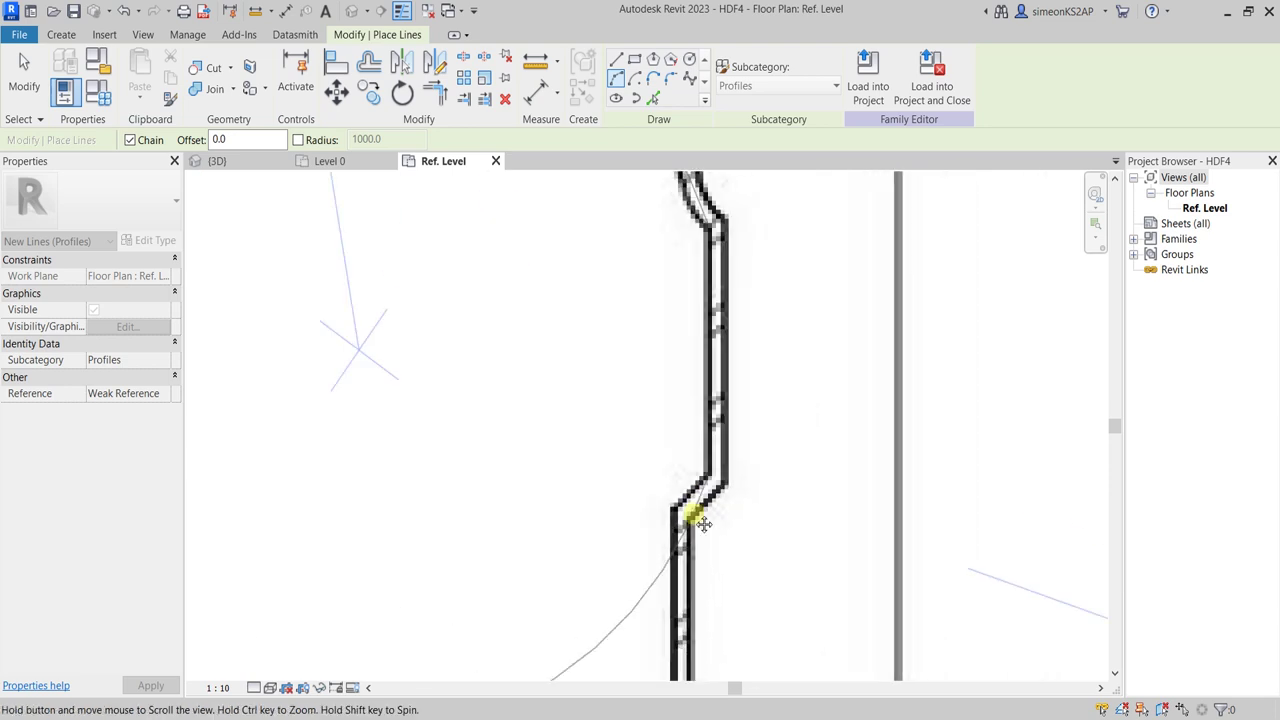
Step: Trace the short diagonal and vertical segments across the bends with straight lines
left_click(616, 58)
scroll(713, 476, "up", 3)
scroll(713, 476, "up", 1)
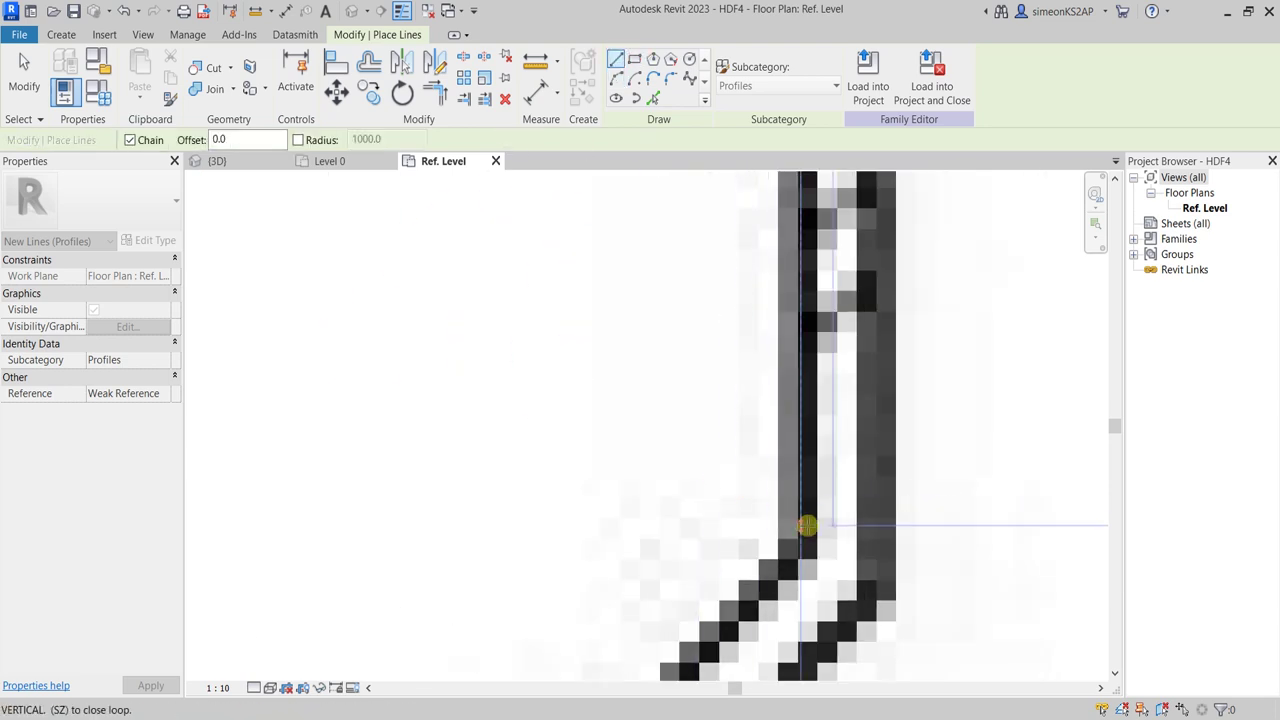
left_click(796, 556)
scroll(780, 570, "down", 2)
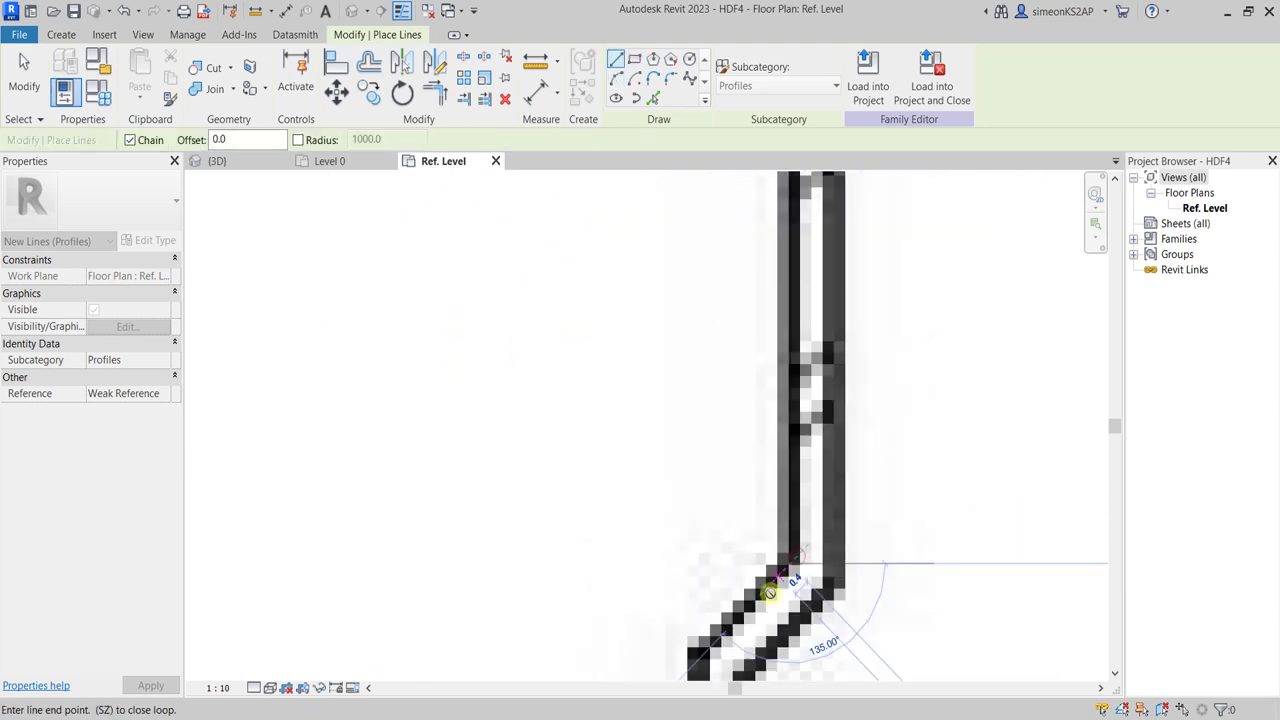
scroll(800, 480, "up", 1)
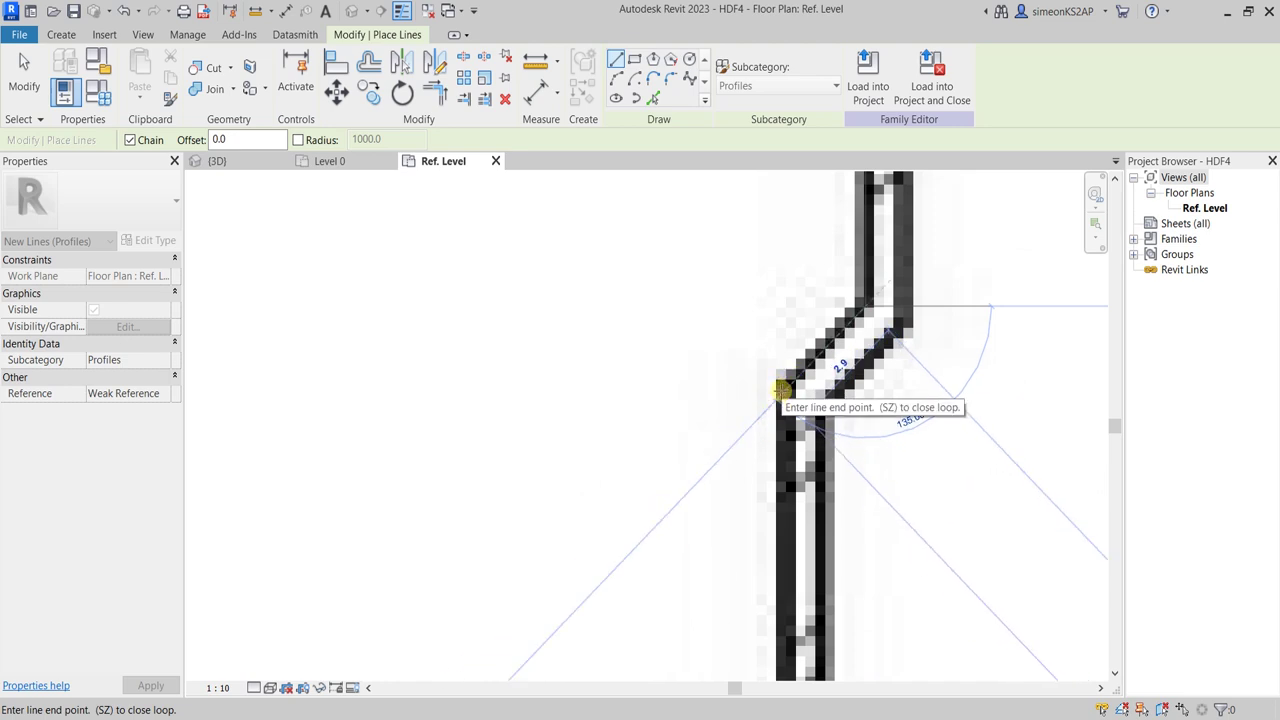
left_click(780, 390)
scroll(830, 390, "down", 2)
scroll(790, 400, "up", 2)
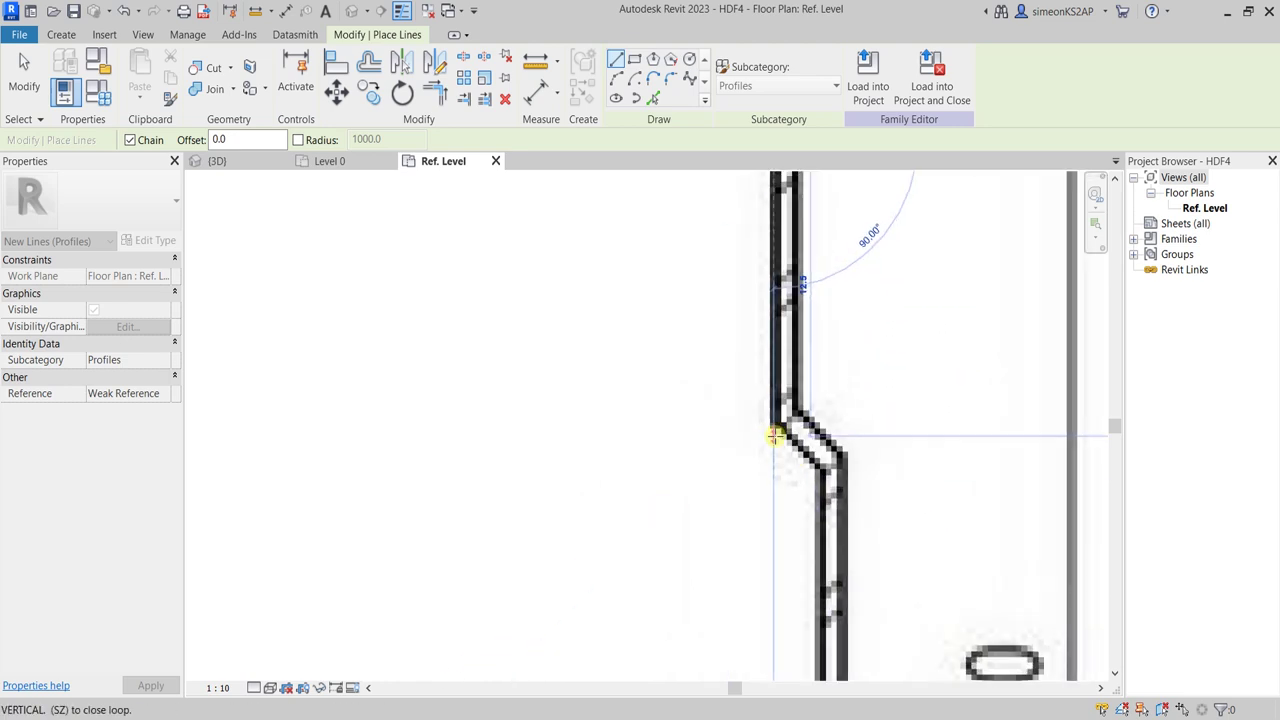
left_click(817, 440)
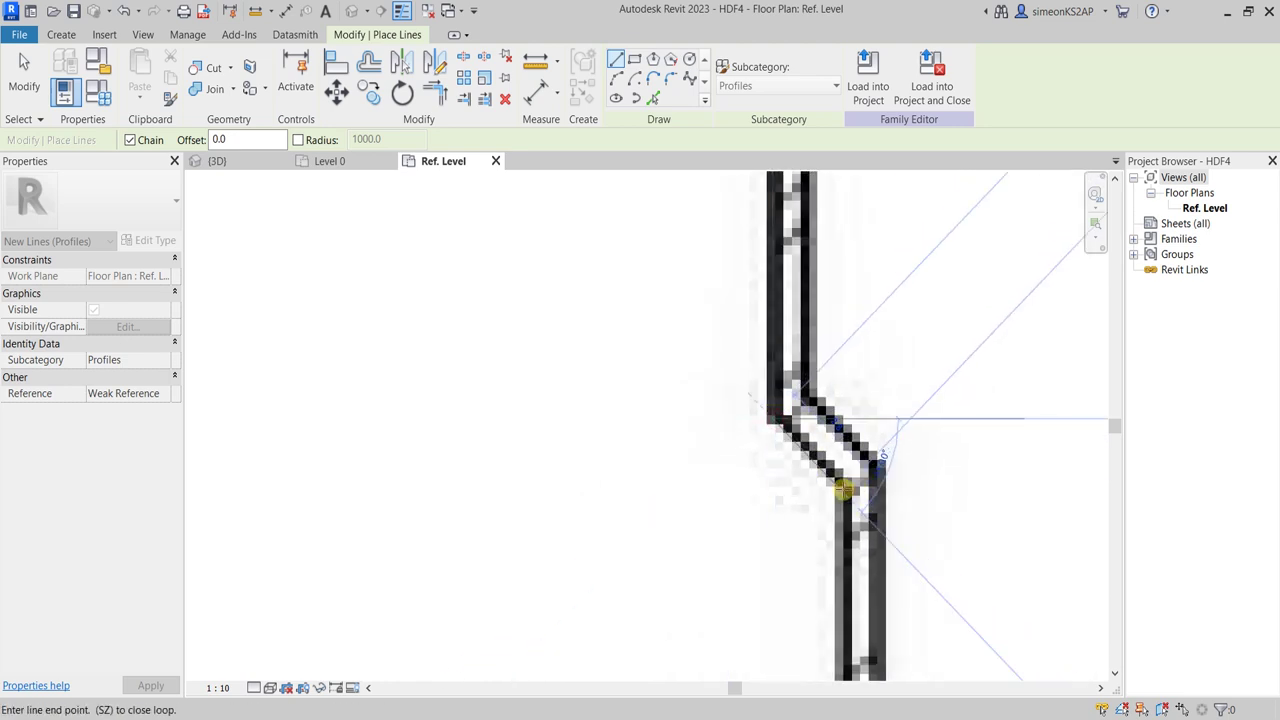
left_click(845, 487)
scroll(843, 540, "down", 2)
scroll(850, 290, "up", 1)
scroll(785, 375, "up", 1)
scroll(855, 388, "up", 1)
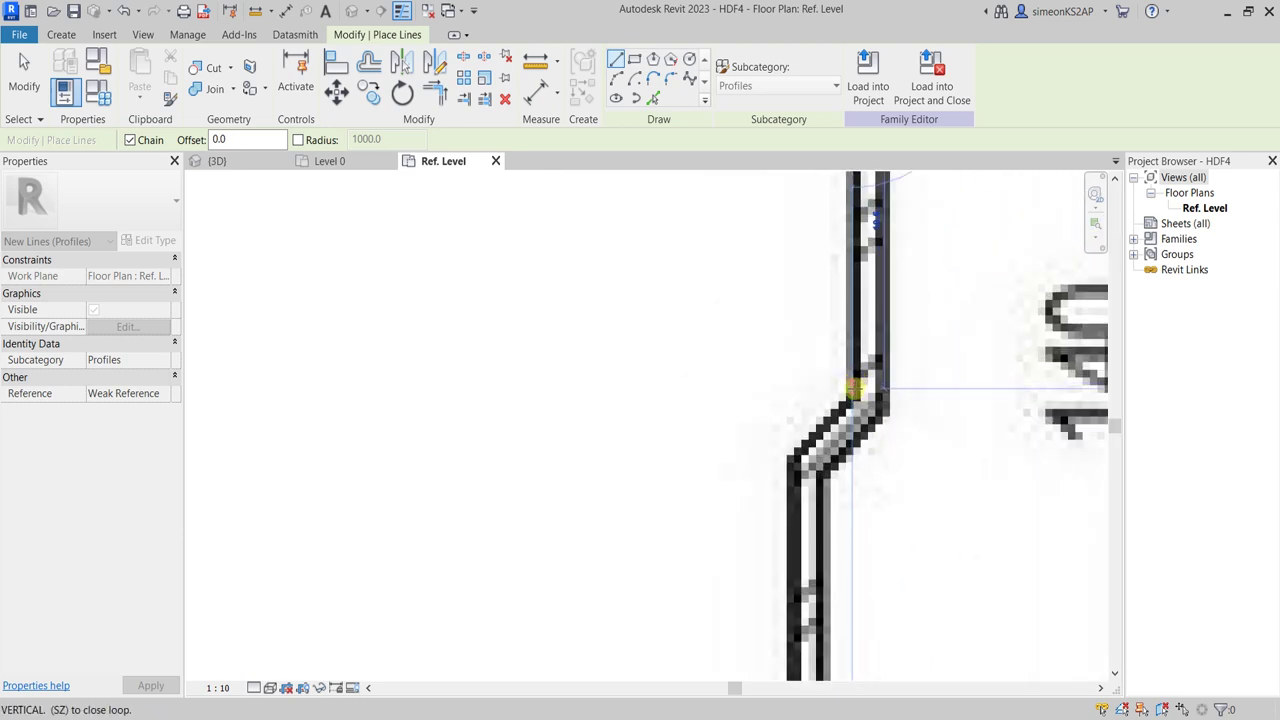
left_click(790, 450)
Step: Continue the line chain down the right edge to the pipe bend and bottom corner
scroll(786, 452, "down", 2)
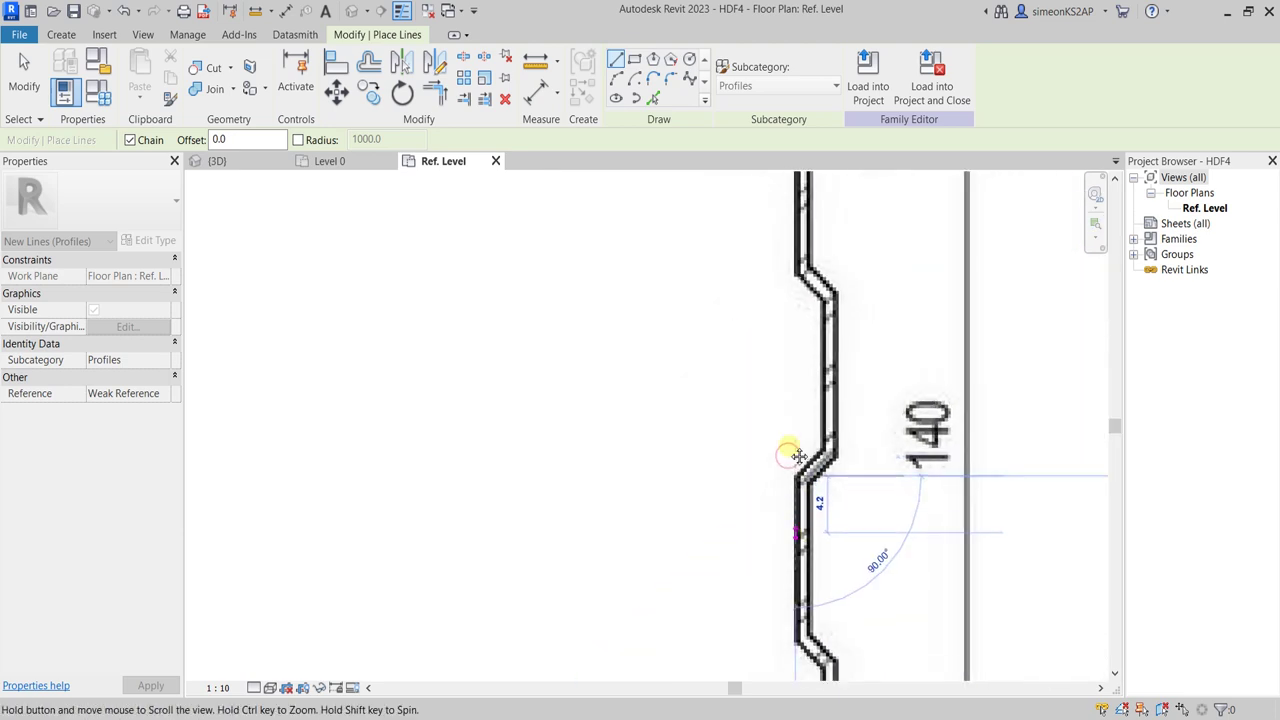
scroll(797, 374, "up", 1)
scroll(797, 374, "up", 1)
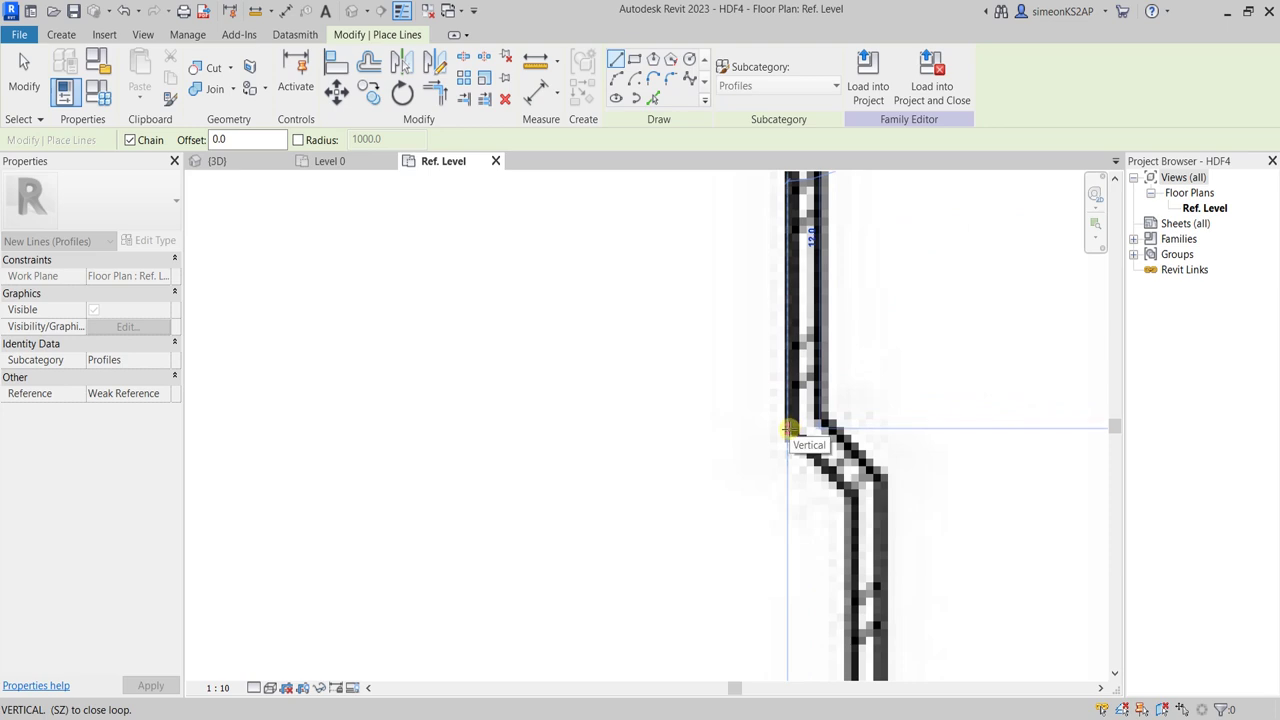
scroll(834, 467, "down", 1)
left_click(849, 500)
scroll(849, 500, "up", 2)
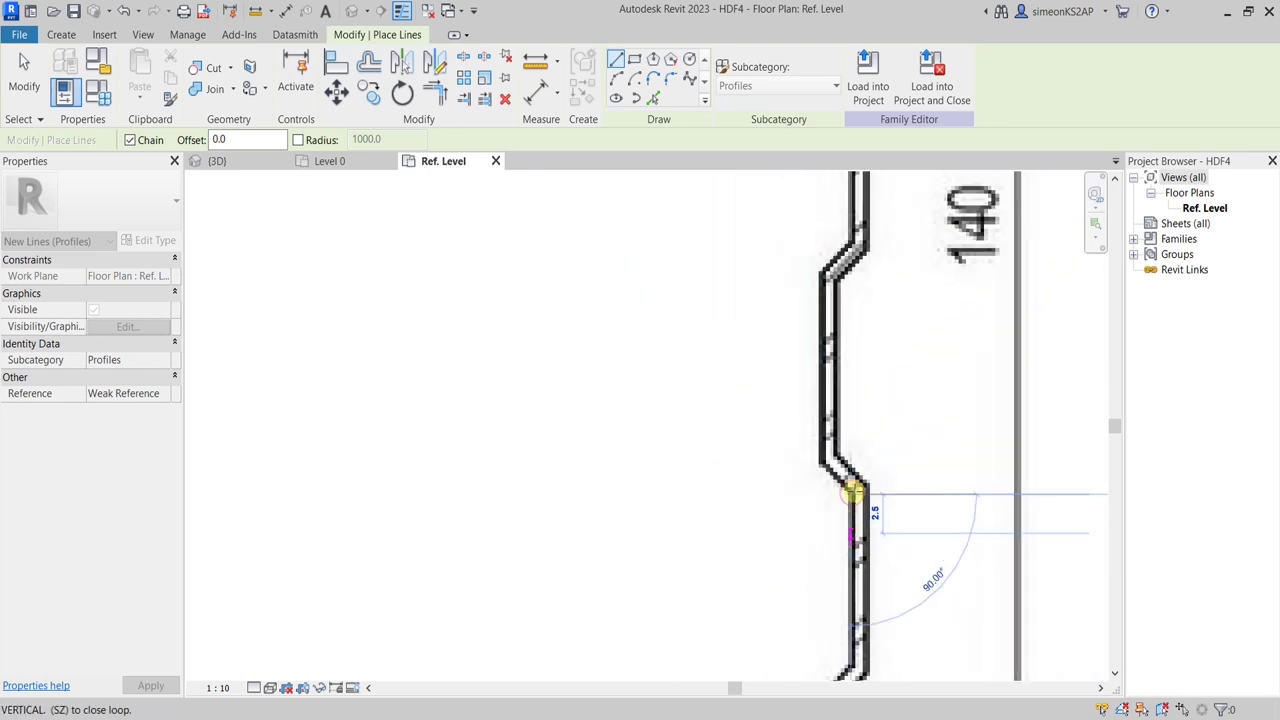
scroll(863, 293, "up", 1)
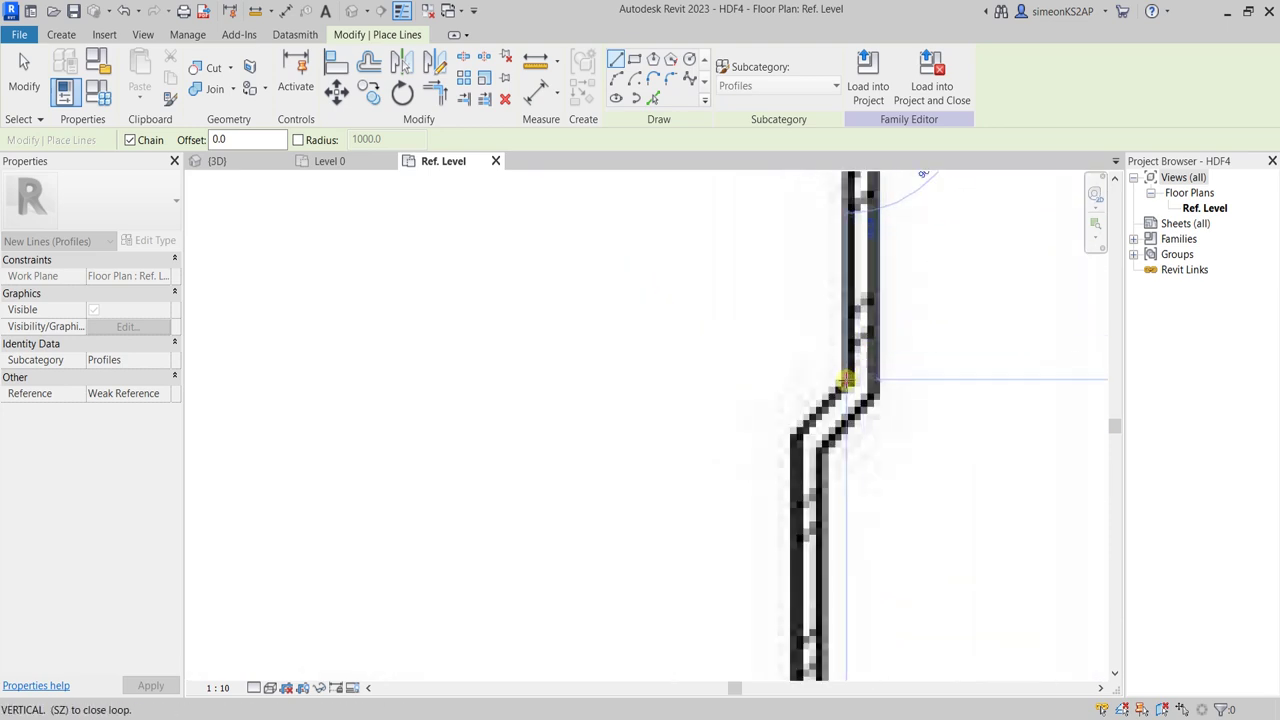
scroll(788, 430, "down", 1)
mouse_move(794, 509)
middle_mouse_down()
mouse_move(780, 251)
mouse_move(813, 328)
middle_mouse_up()
left_click(790, 338)
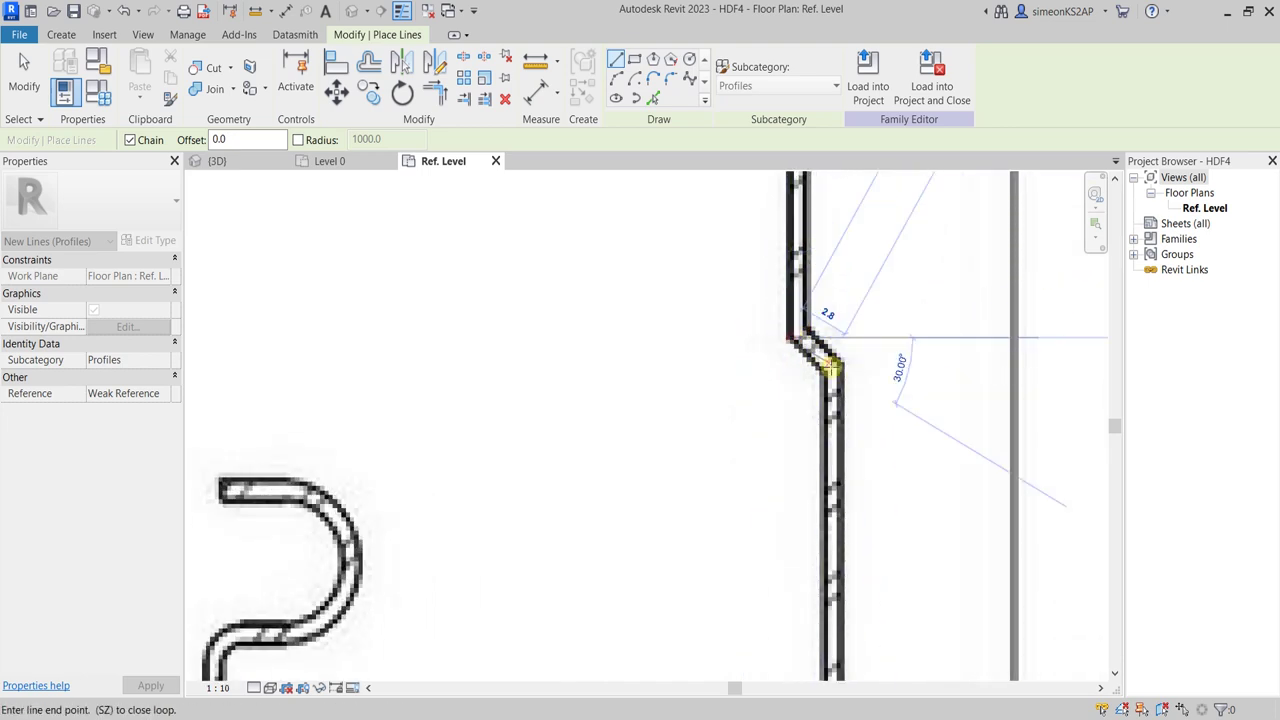
scroll(826, 394, "down", 2)
middle_click_drag(826, 394, 840, 337)
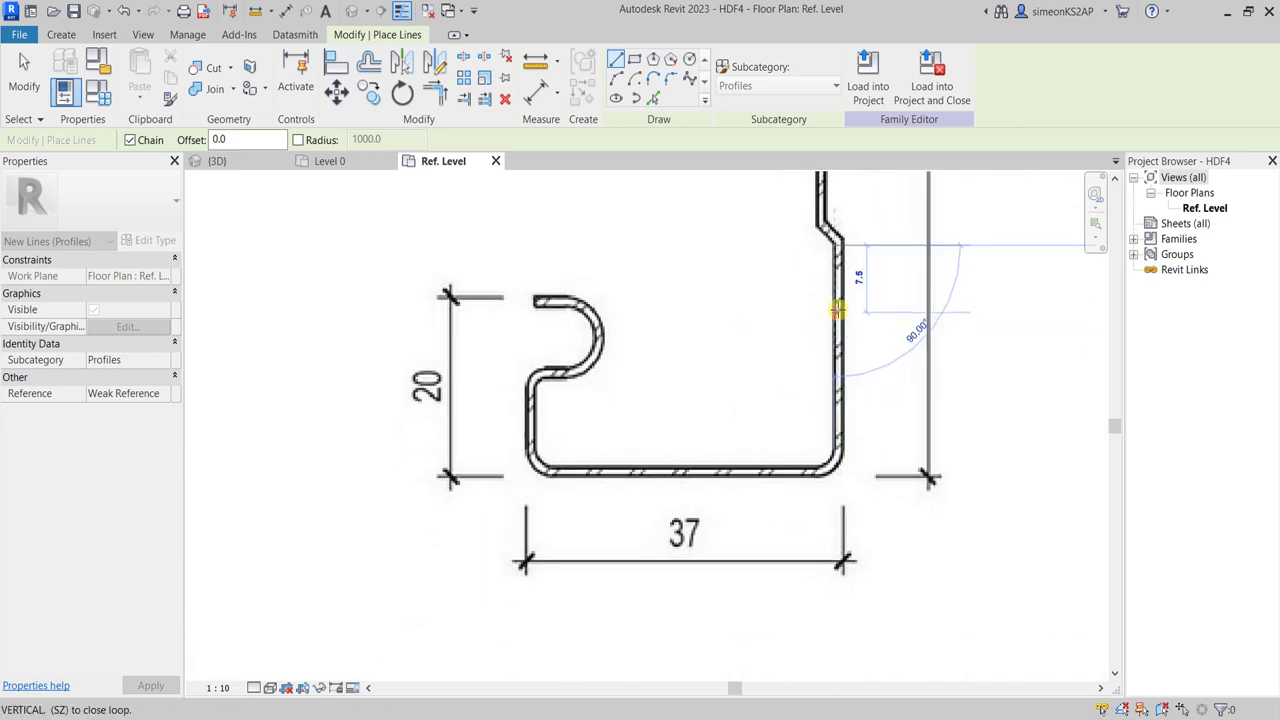
scroll(840, 284, "up", 1)
scroll(829, 486, "up", 3)
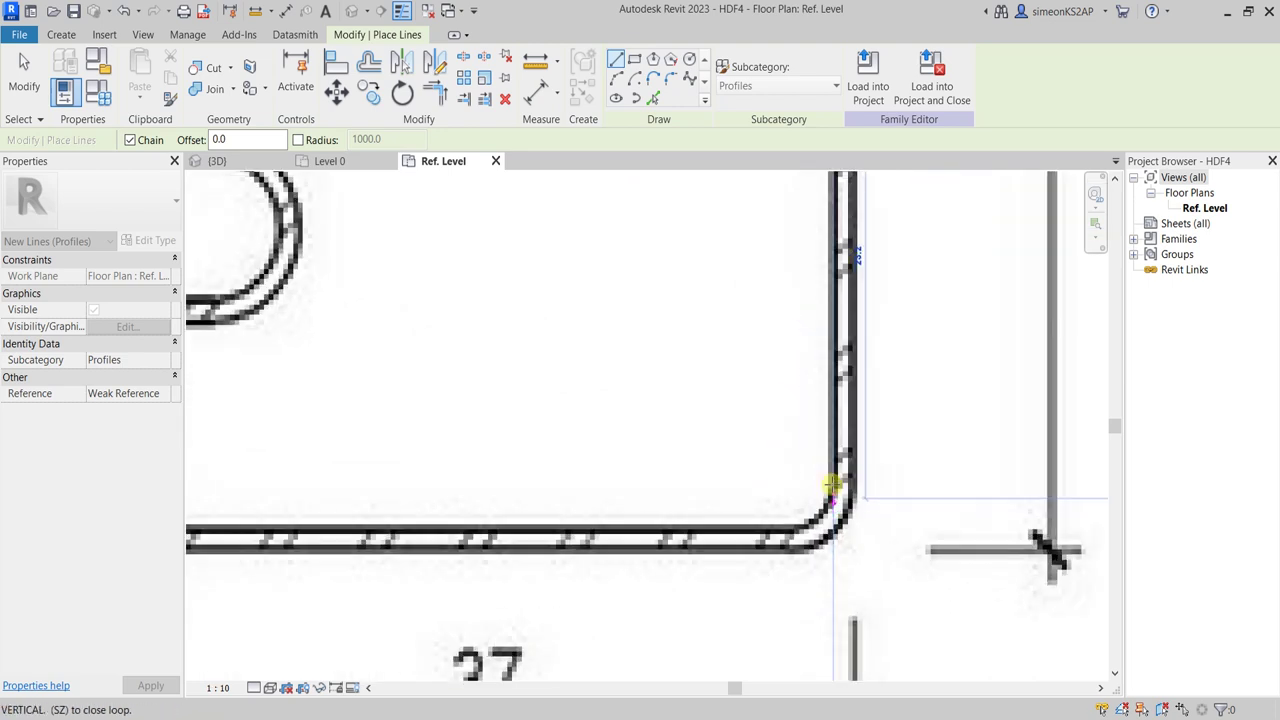
scroll(838, 483, "up", 3)
Step: Trace the bracket's lower corner with a line and an arc at the left bend
left_click(833, 500)
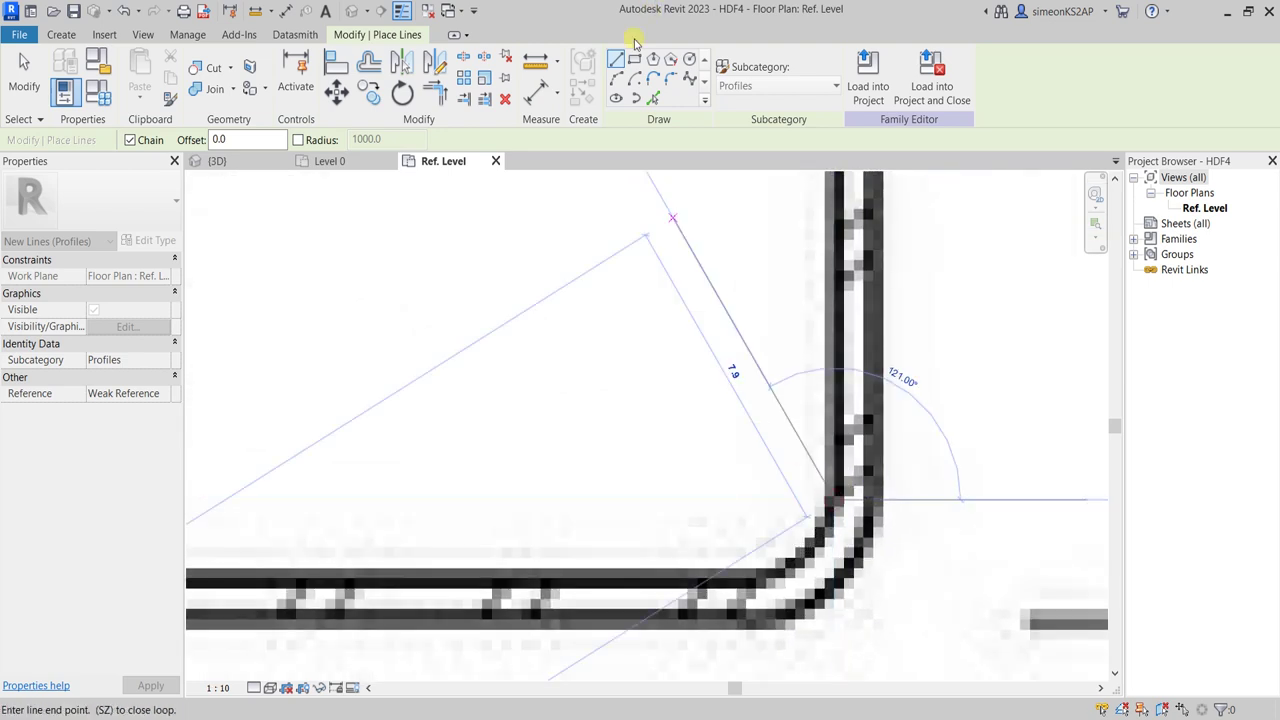
left_click(617, 78)
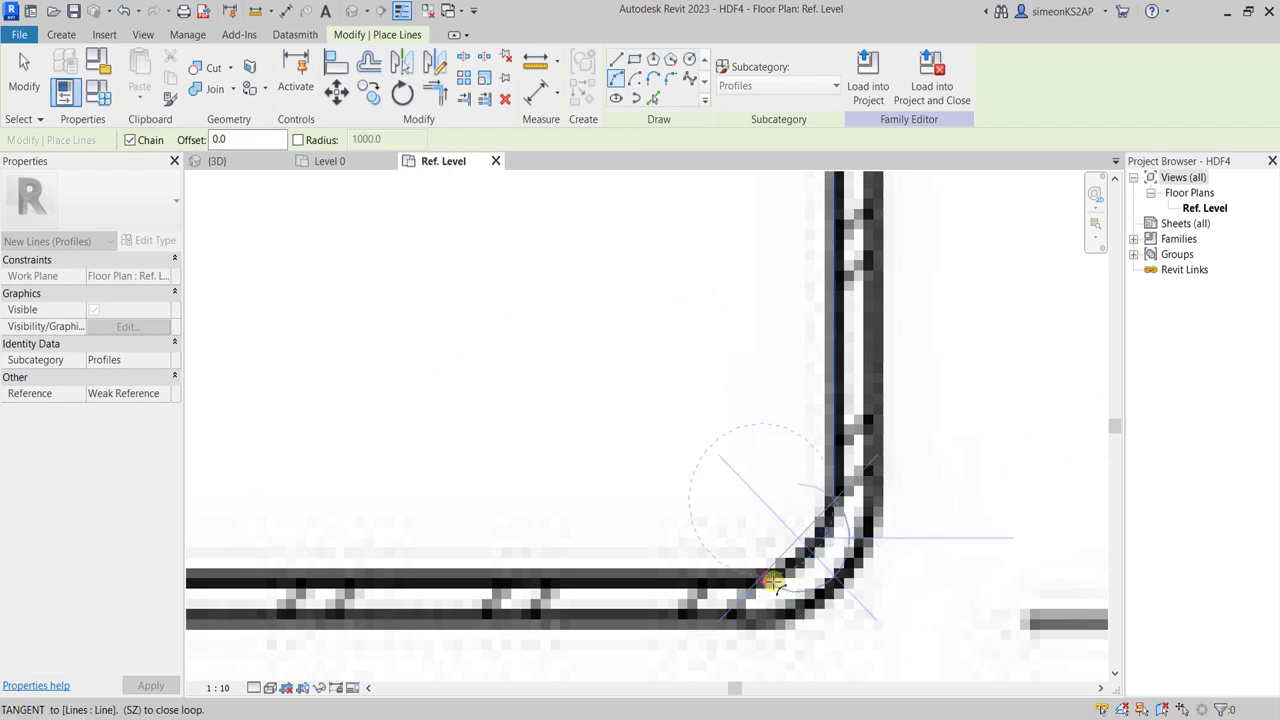
scroll(780, 568, "down", 2)
middle_click_drag(1000, 600, 1143, 523)
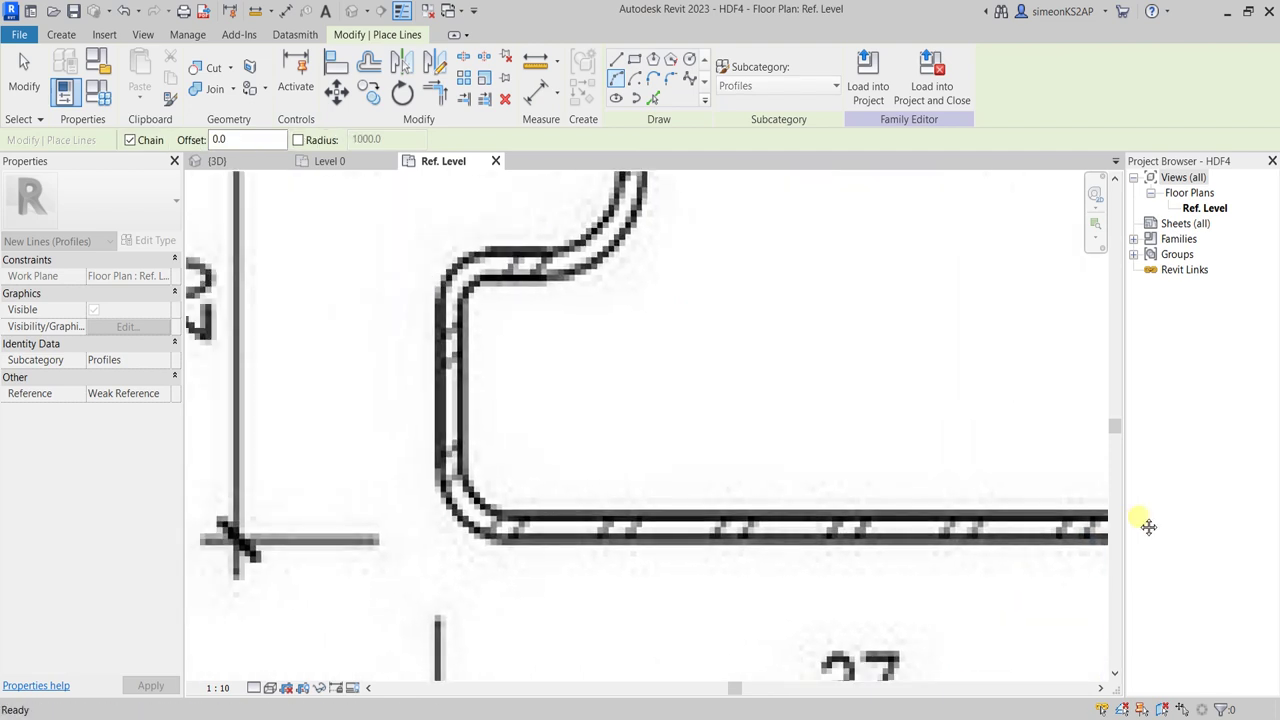
scroll(510, 510, "up", 2)
left_click(502, 518)
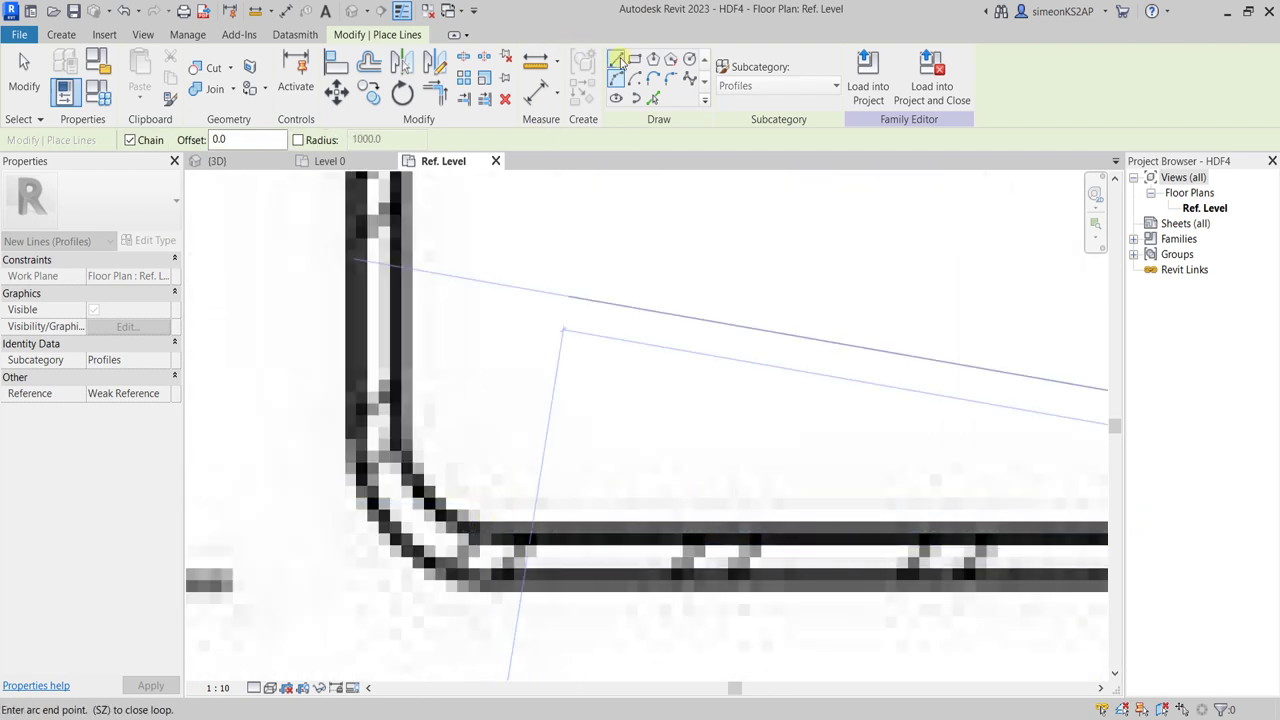
left_click(617, 60)
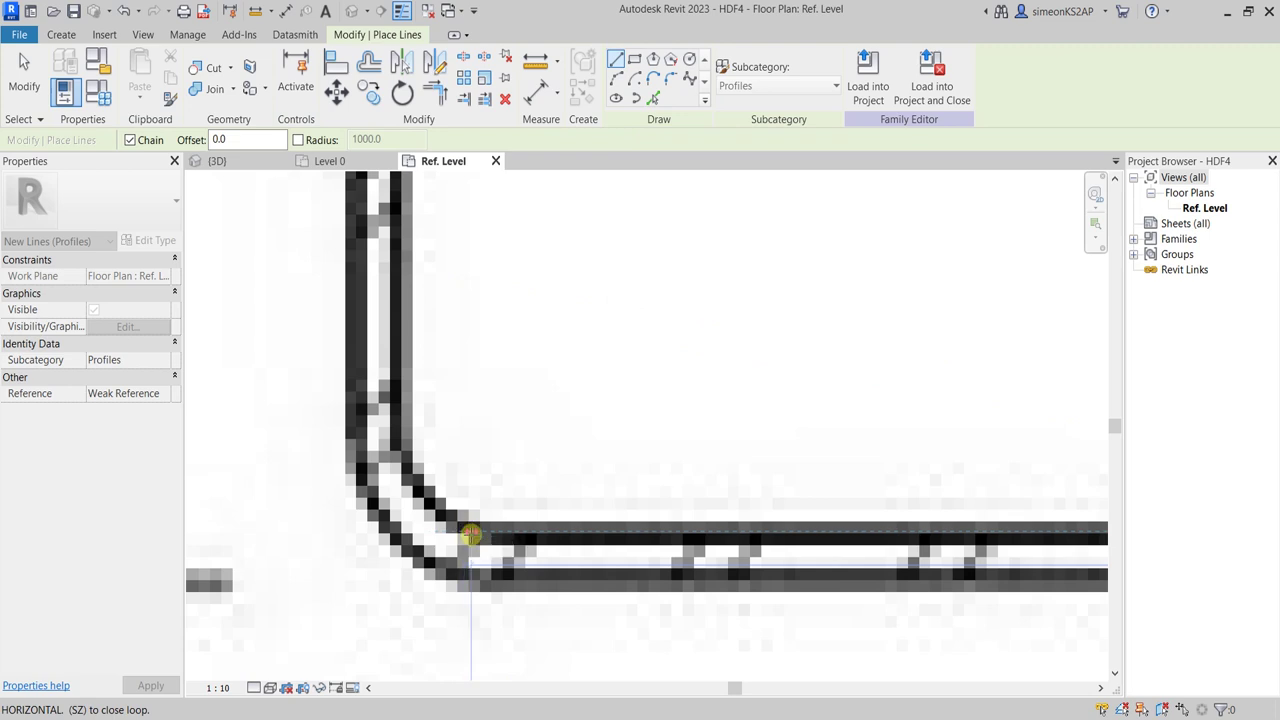
Step: Draw a line and an arc up the bracket's inner vertical edge to its corner
left_click(470, 536)
left_click(617, 79)
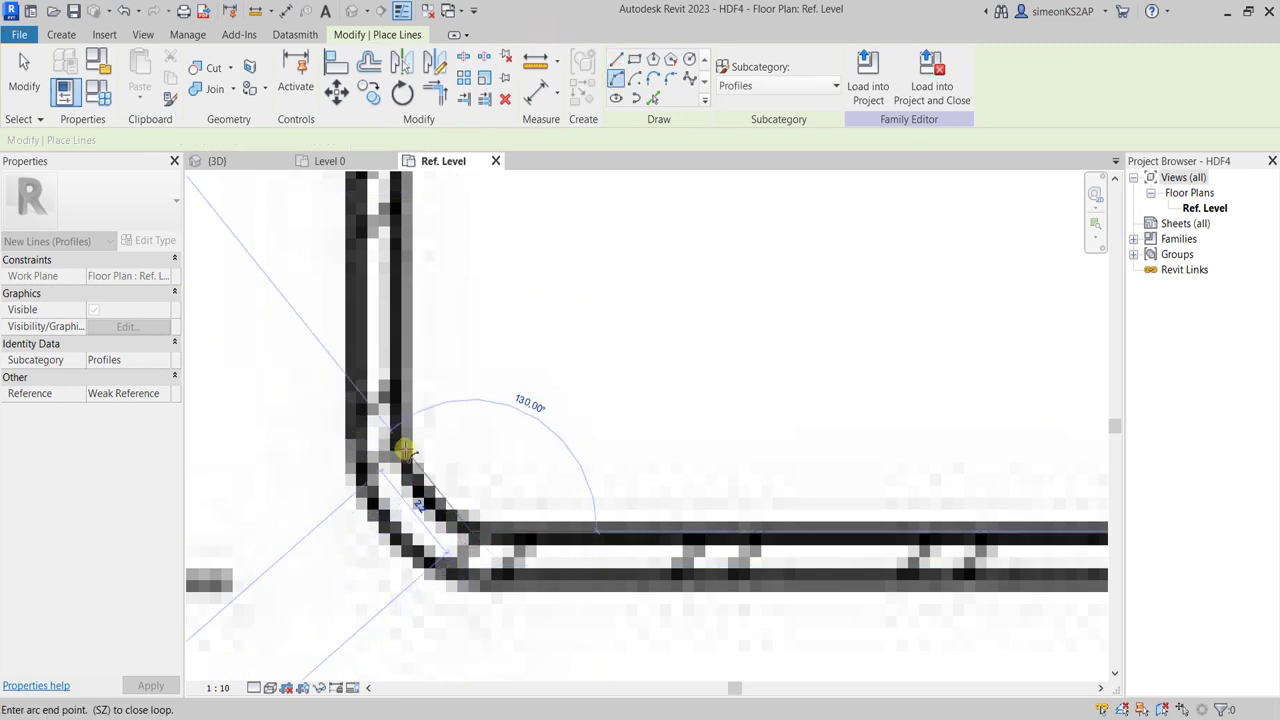
scroll(397, 472, "up", 1)
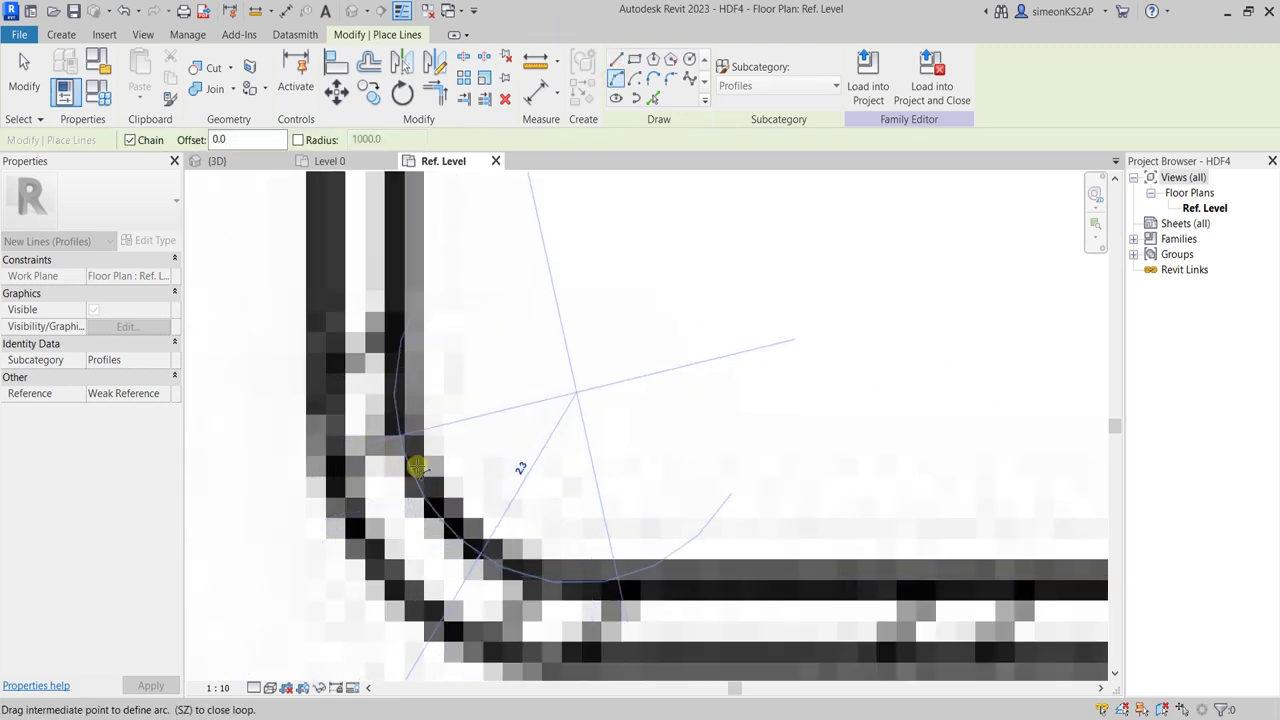
scroll(397, 354, "up", 1)
scroll(397, 354, "down", 2)
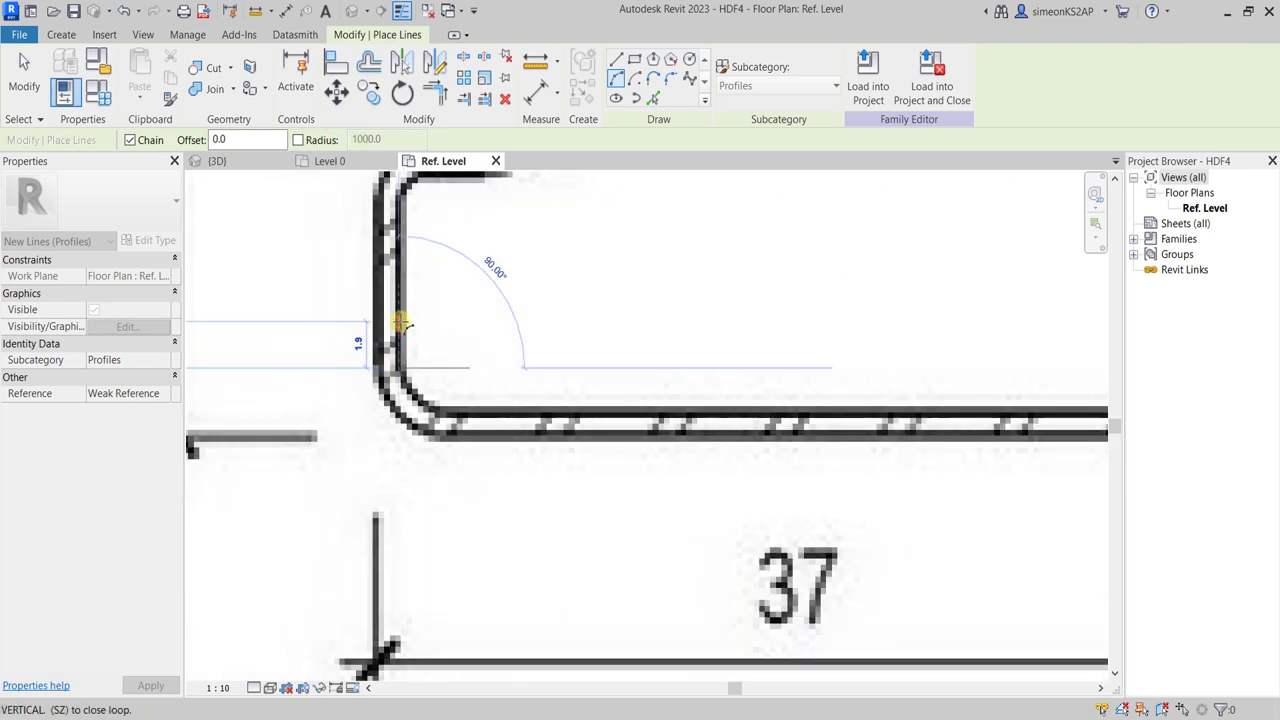
middle_click_drag(423, 200, 423, 448)
scroll(423, 448, "up", 1)
scroll(401, 450, "up", 1)
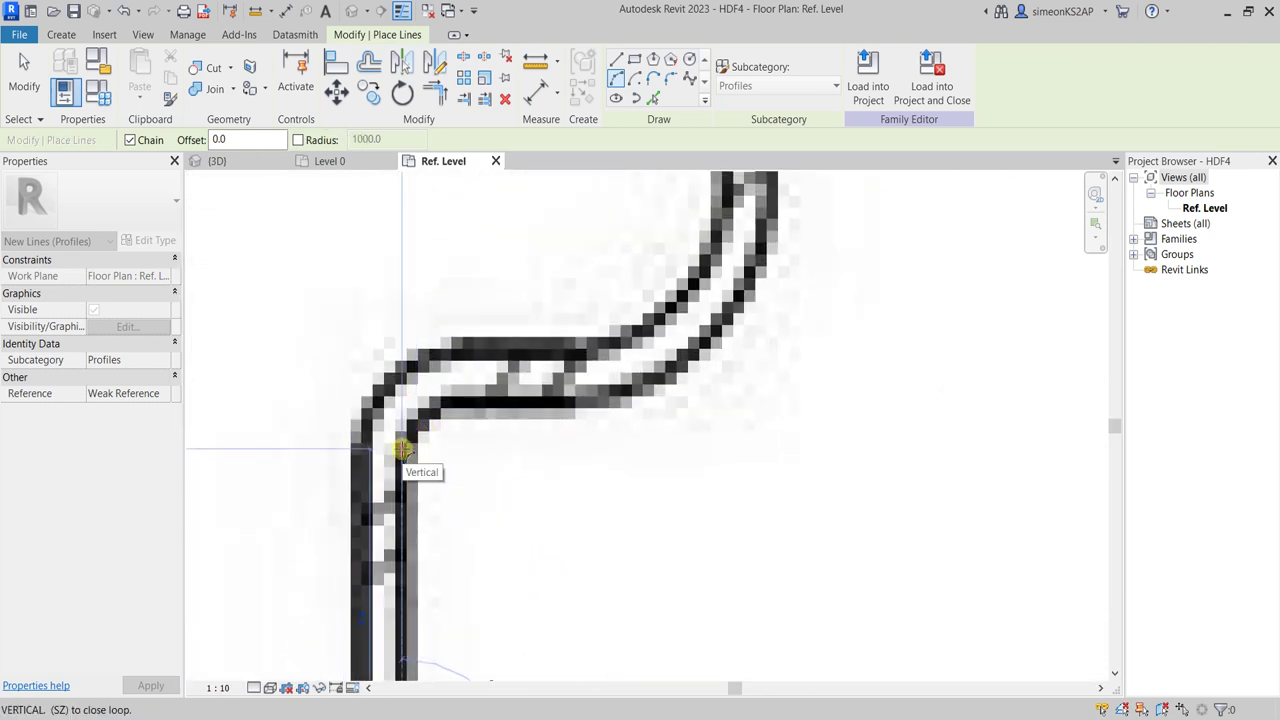
scroll(401, 450, "up", 1)
left_click(401, 447)
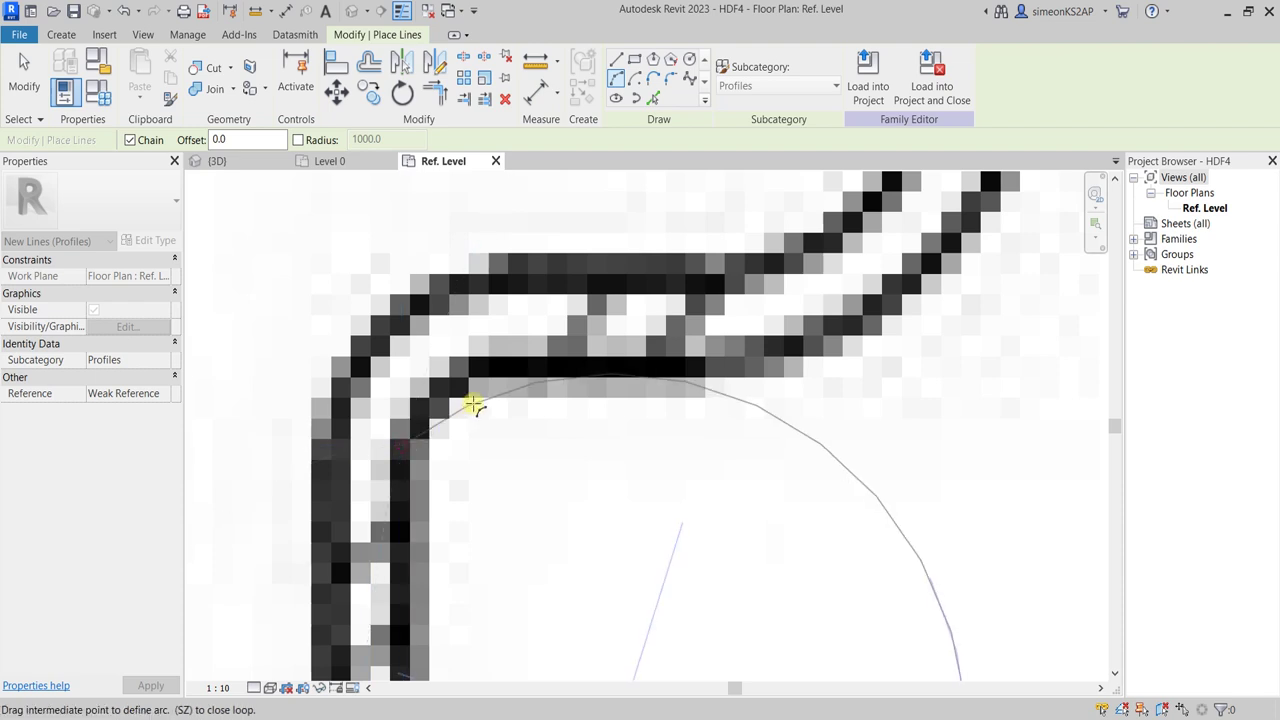
Step: Round the upper bend onto the horizontal inner edge with a line and an arc
left_click(410, 433)
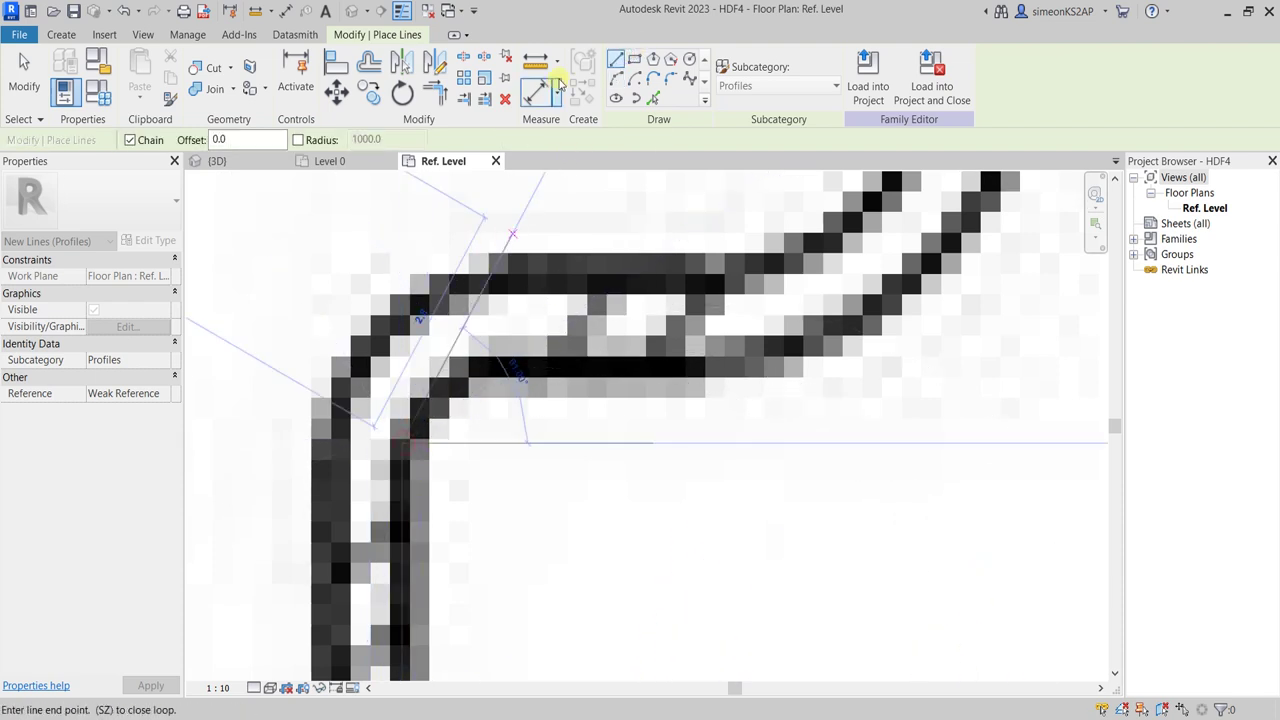
left_click(619, 79)
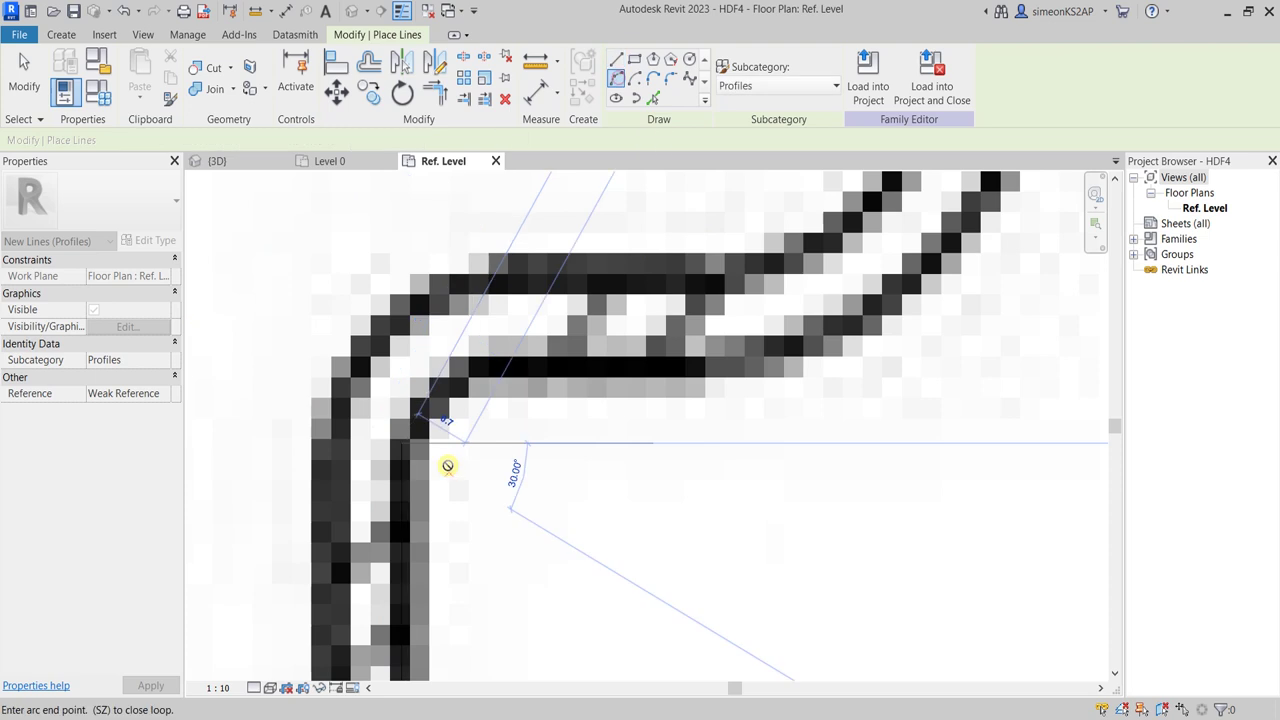
left_click(474, 380)
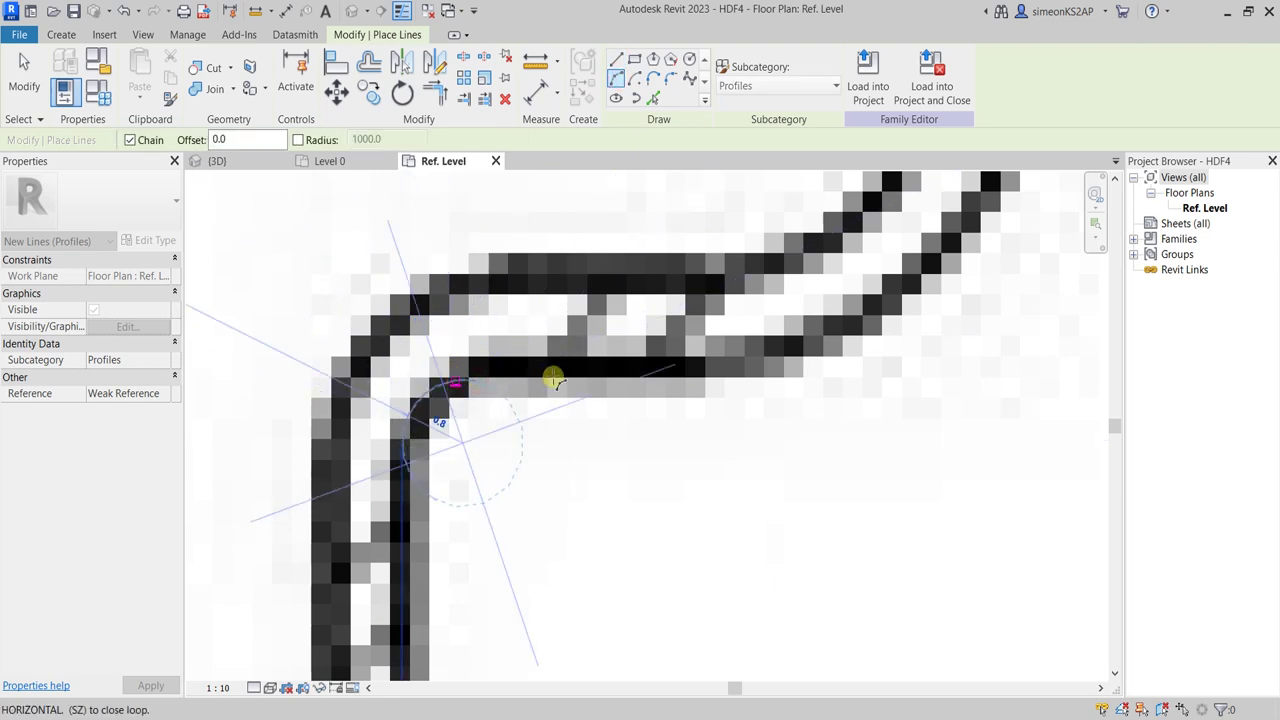
scroll(555, 380, "down", 2)
middle_click_drag(591, 391, 440, 429)
scroll(498, 416, "up", 2)
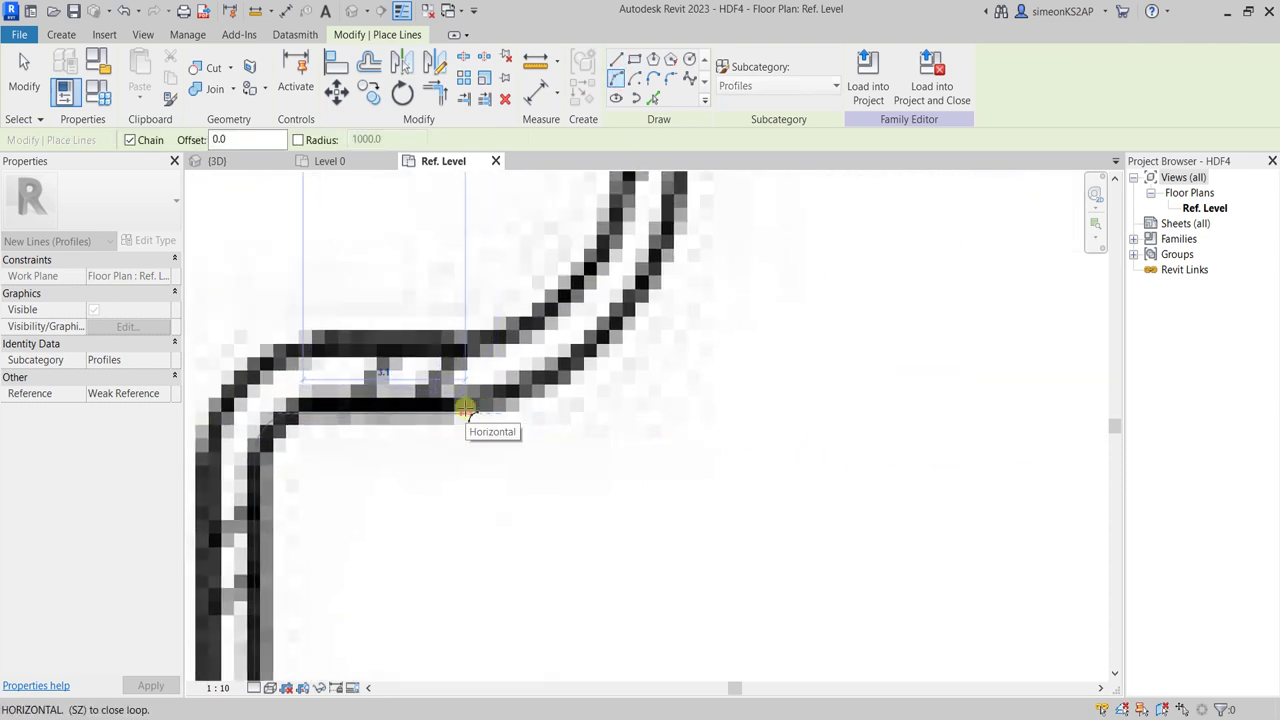
Step: Draw the large arc along the hook's curve up to its upper-left tip
scroll(453, 410, "down", 2)
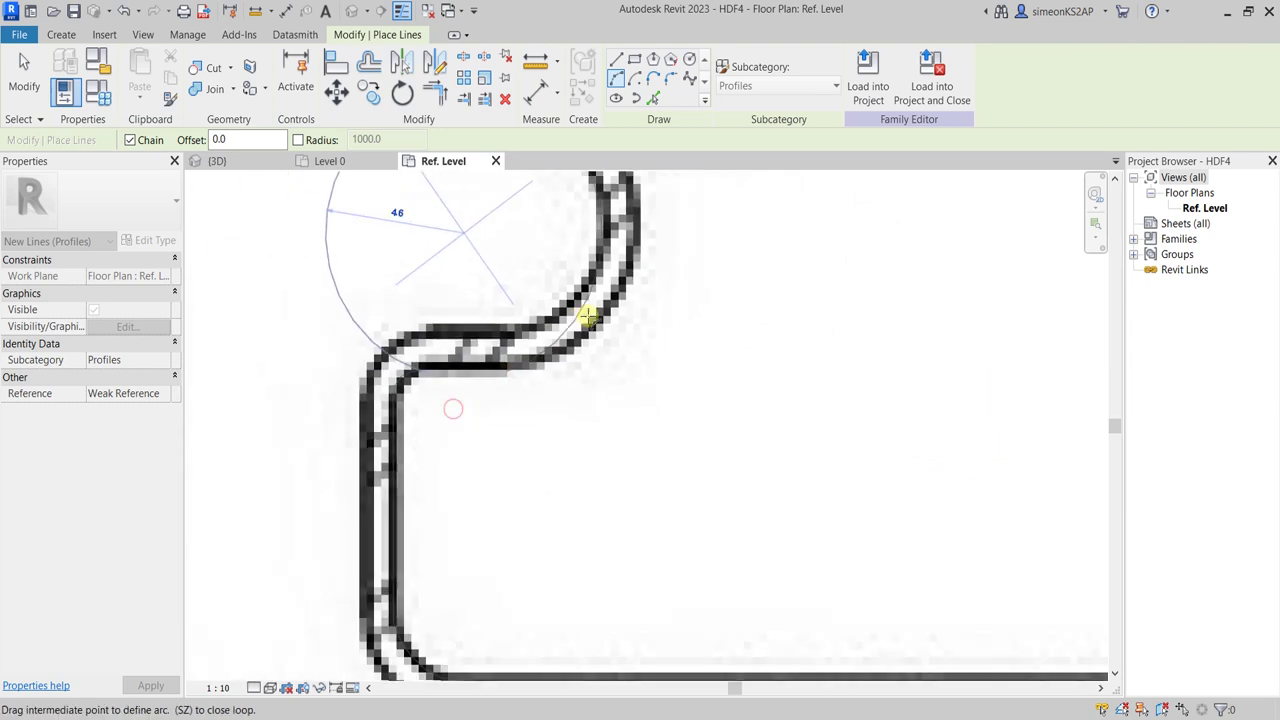
scroll(603, 240, "up", 1)
scroll(520, 412, "up", 2)
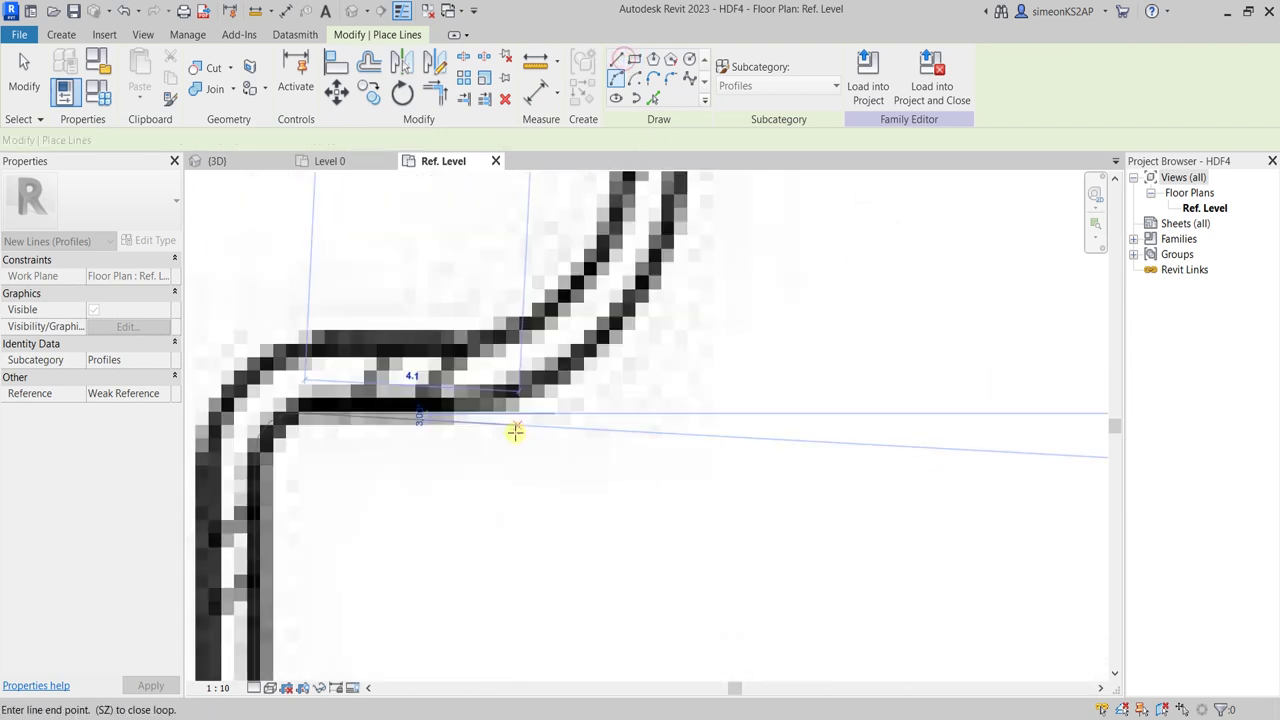
scroll(590, 412, "down", 1)
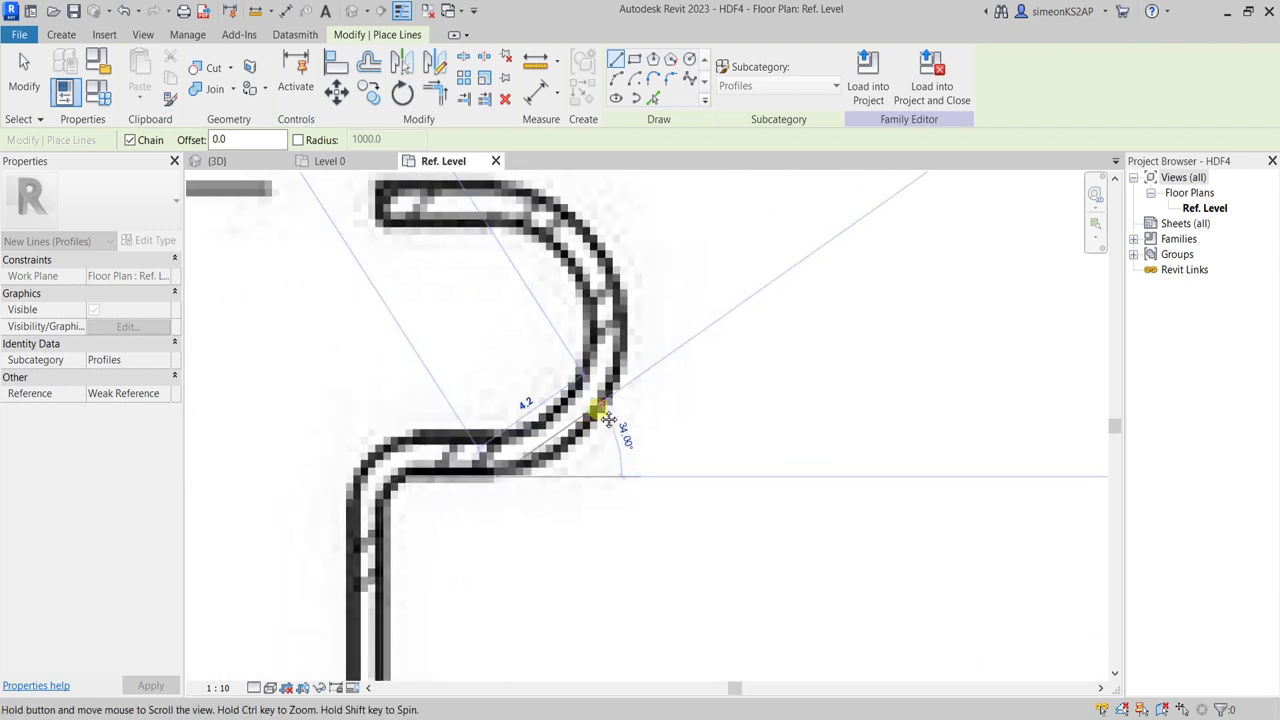
left_click(617, 79)
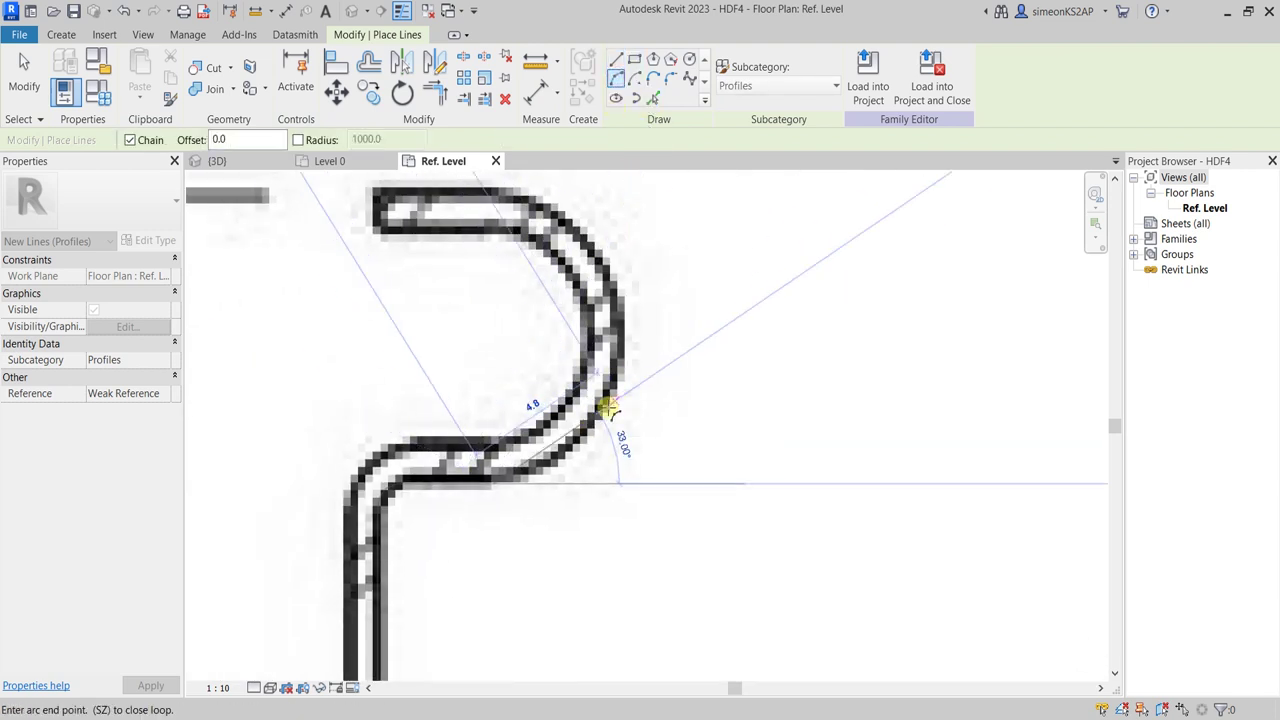
scroll(612, 472, "down", 2)
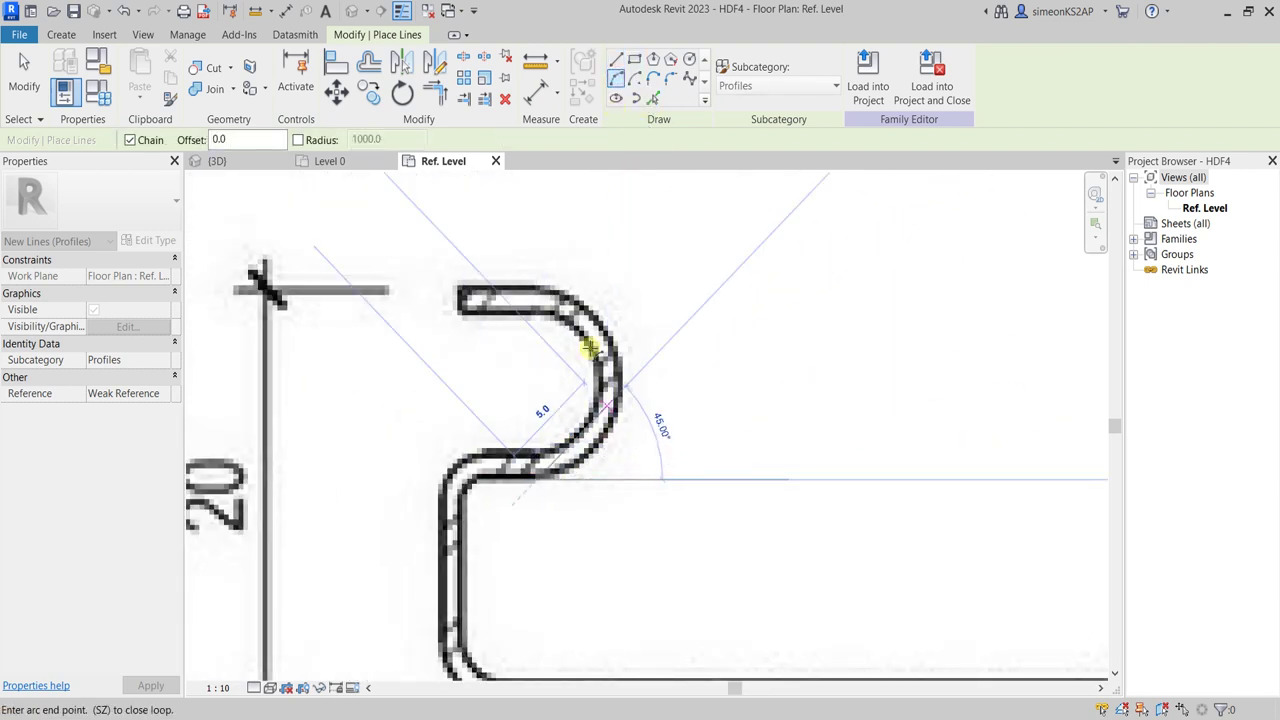
scroll(522, 310, "up", 2)
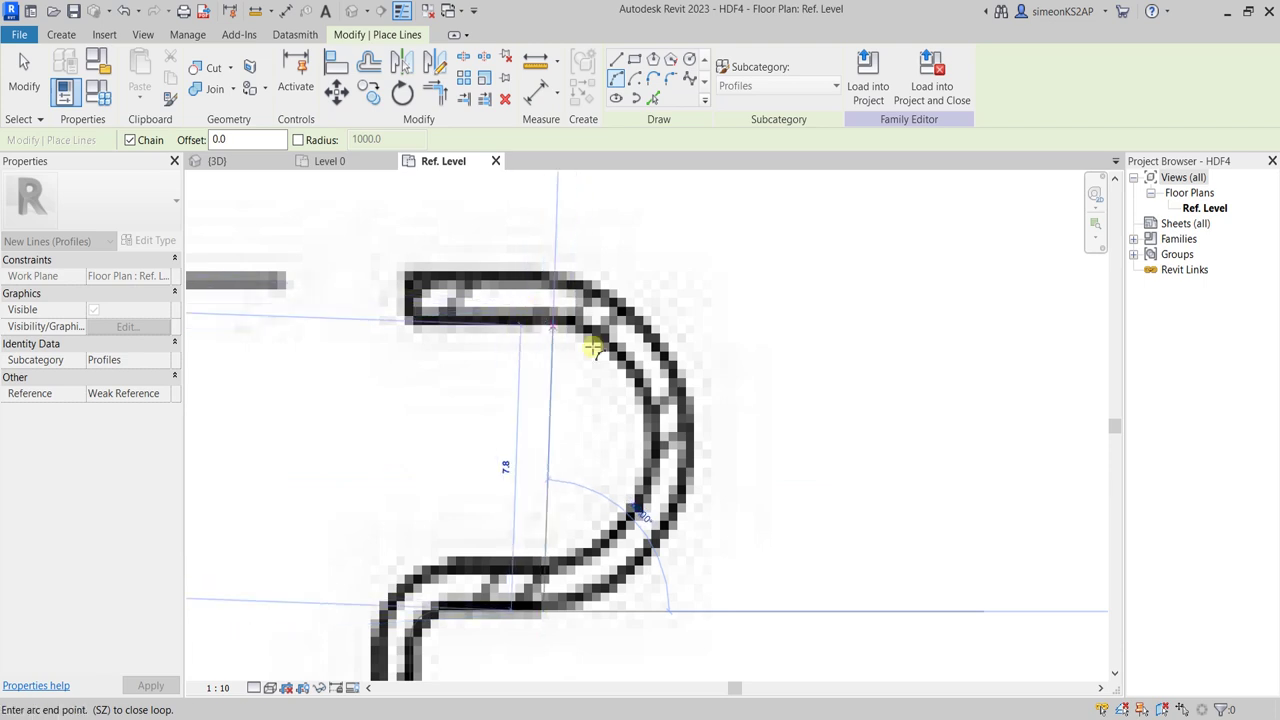
scroll(622, 586, "down", 1)
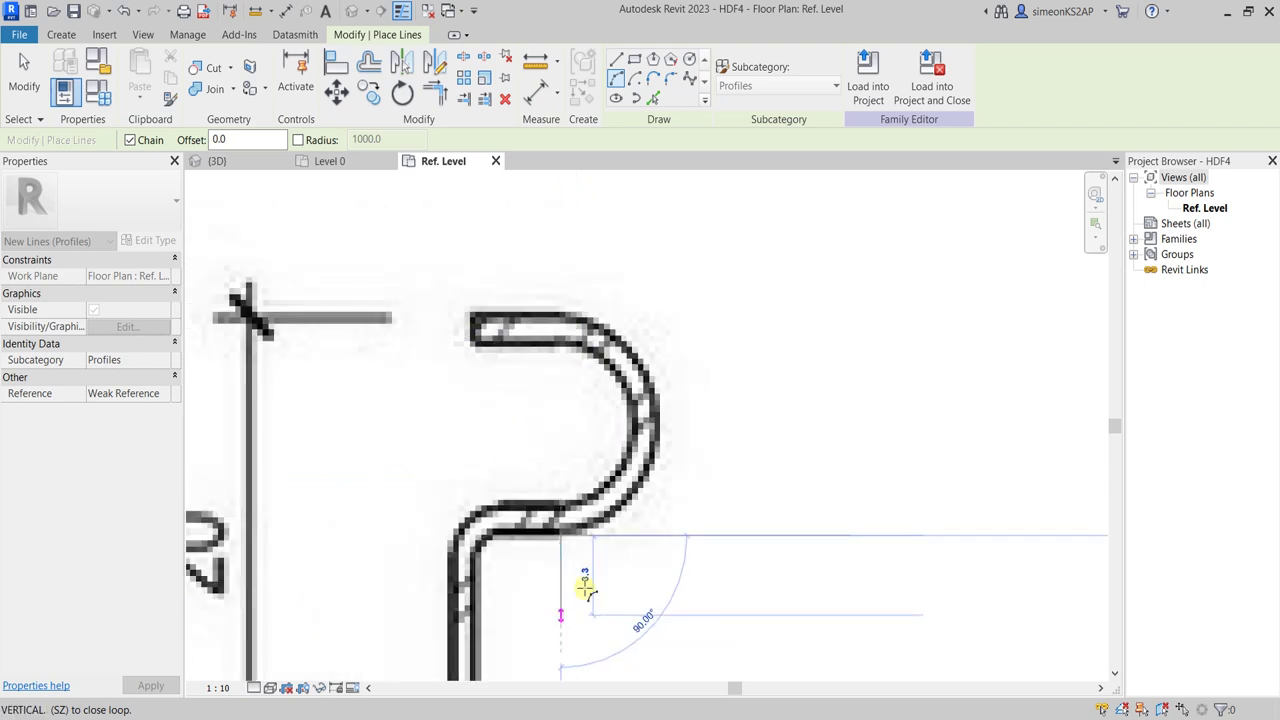
left_click(616, 62)
scroll(583, 540, "up", 2)
scroll(583, 530, "up", 1)
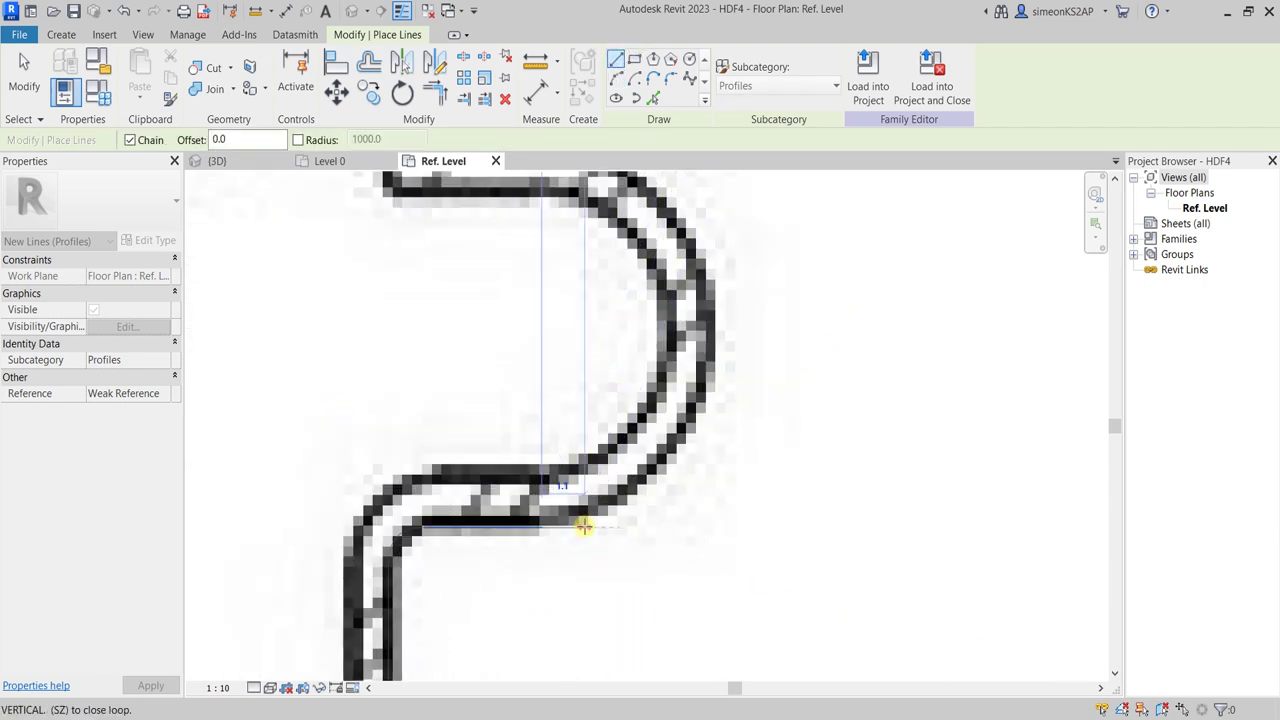
scroll(590, 190, "down", 2)
middle_click_drag(571, 185, 565, 370)
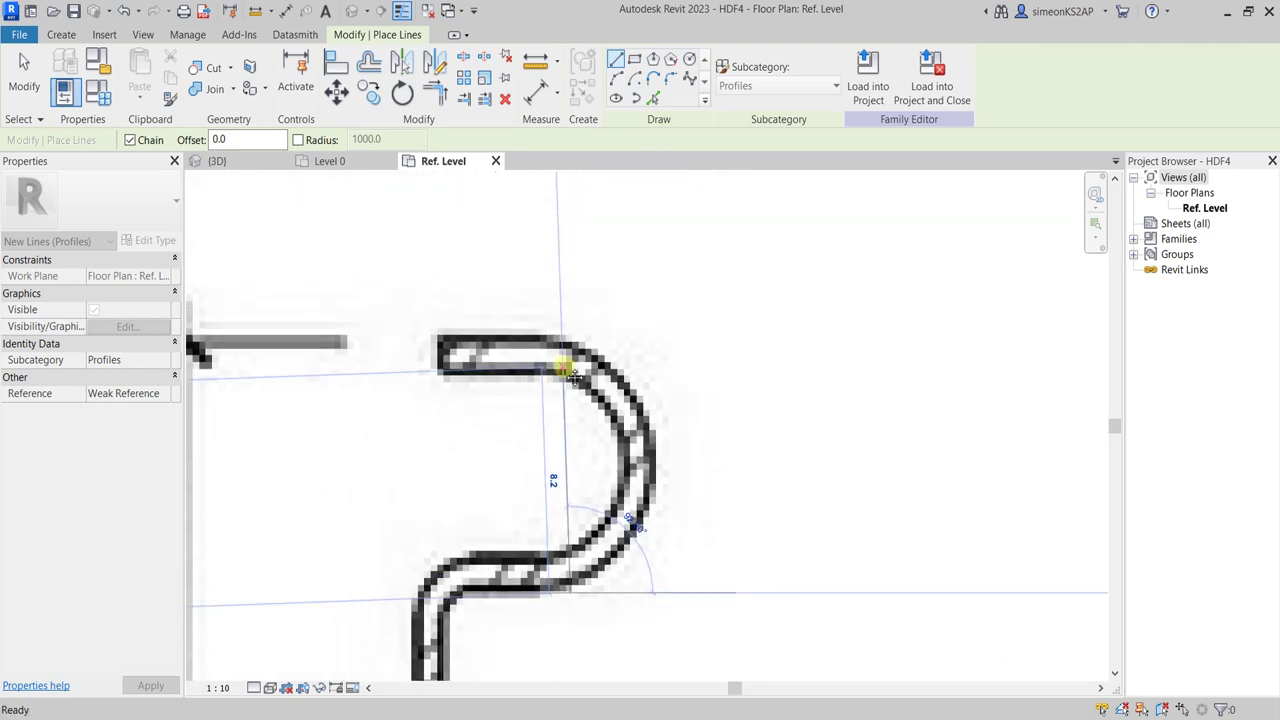
scroll(565, 373, "up", 1)
scroll(565, 373, "down", 2)
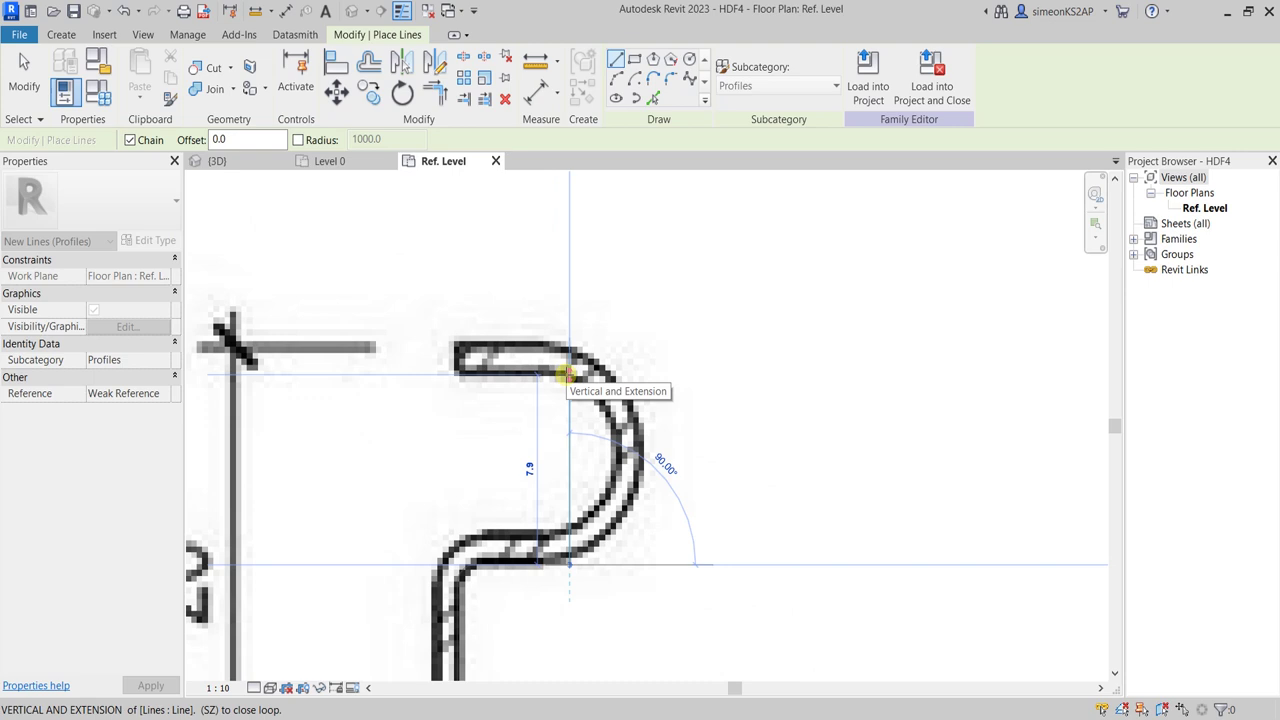
scroll(567, 347, "up", 2)
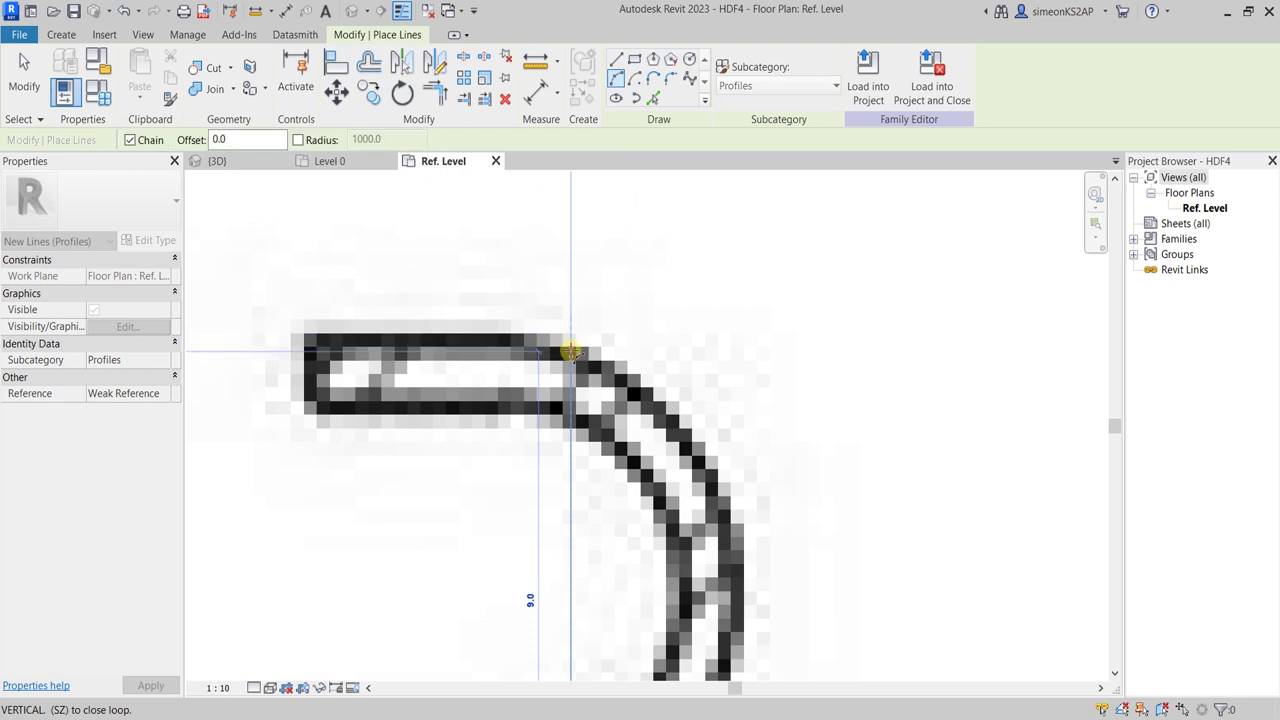
left_click(569, 349)
scroll(590, 405, "down", 2)
scroll(700, 380, "down", 2)
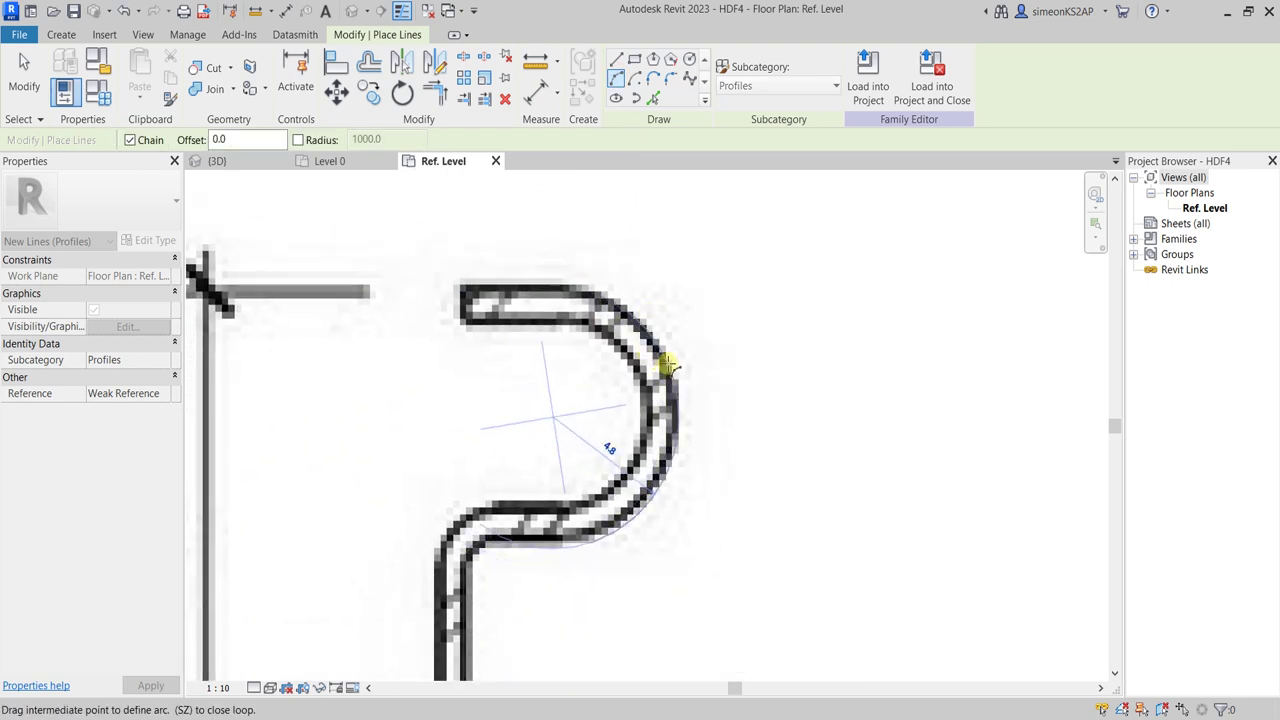
left_click(668, 366)
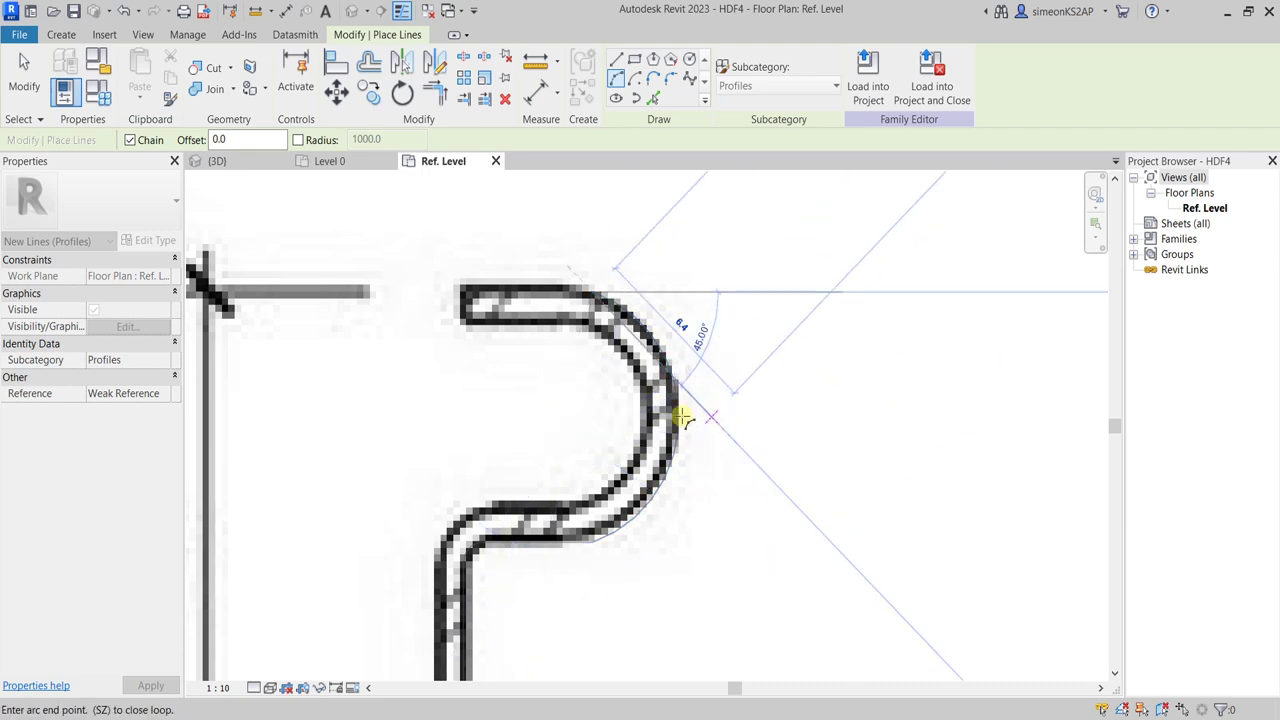
scroll(468, 291, "up", 2)
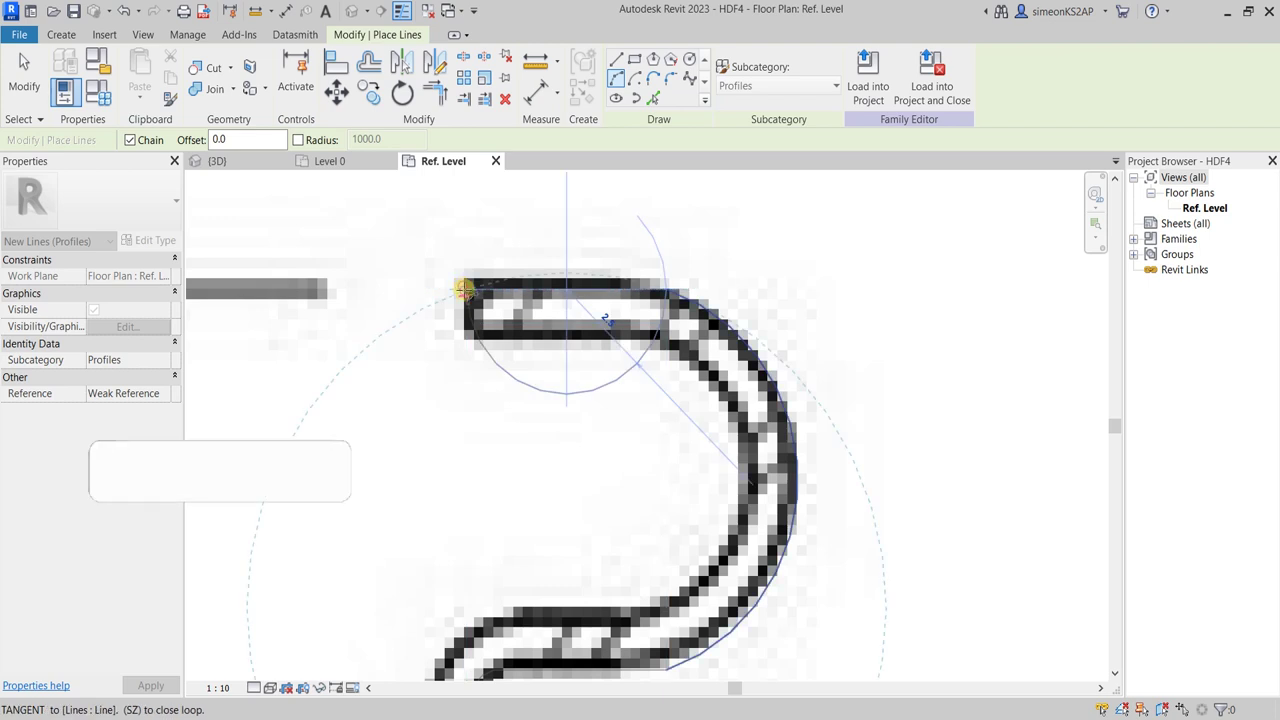
left_click(464, 288)
Step: Start a line at the hook's upper-left corner, then cancel line placement
left_click(617, 59)
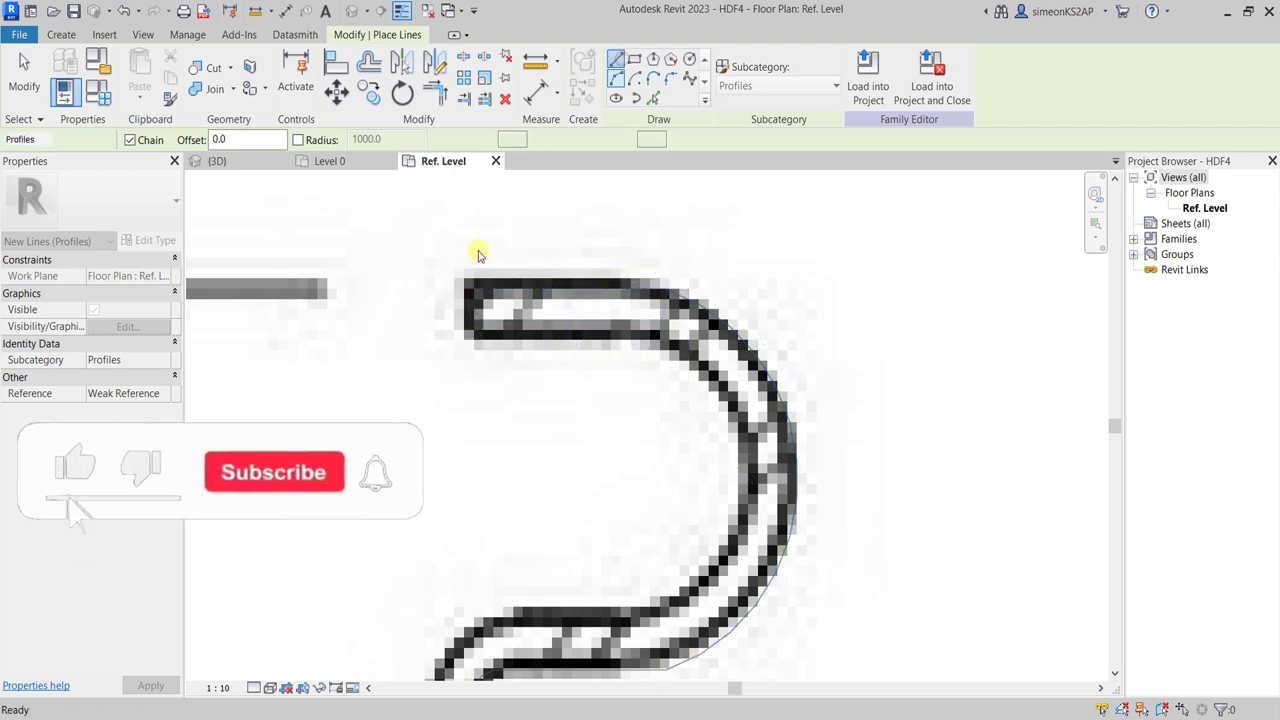
left_click(465, 290)
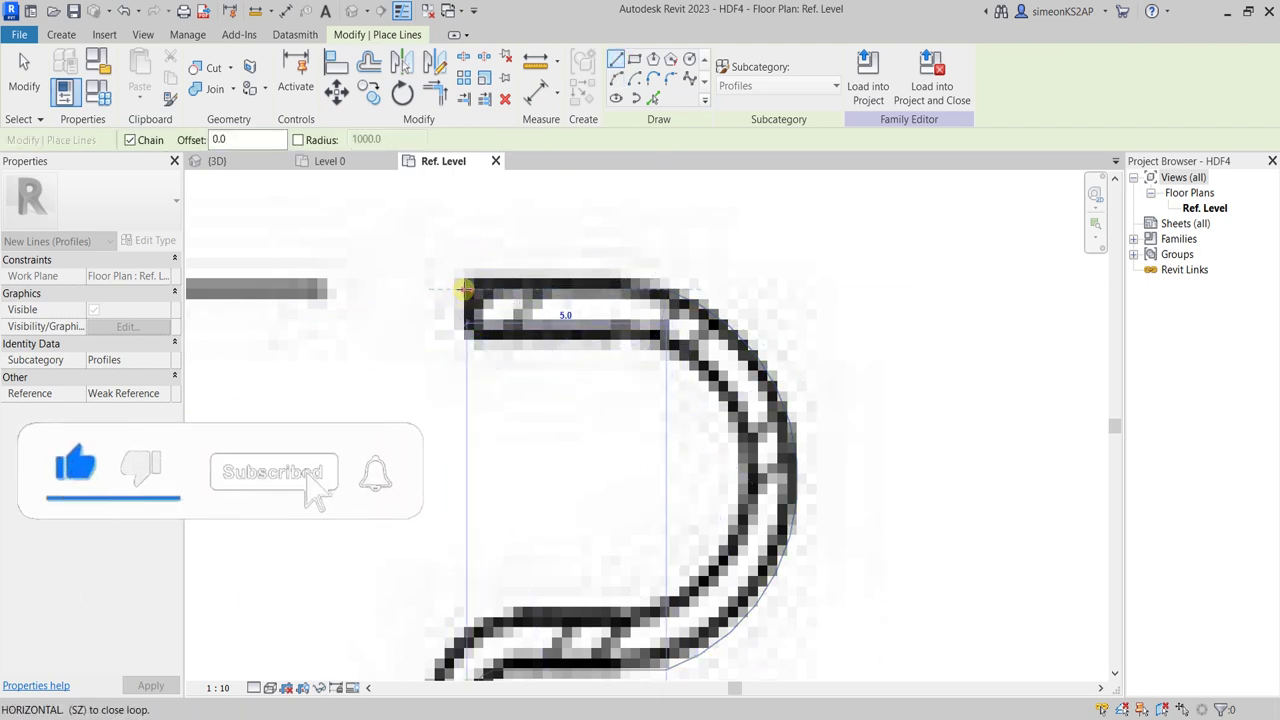
scroll(467, 354, "down", 2)
scroll(500, 277, "down", 2)
right_click(670, 262)
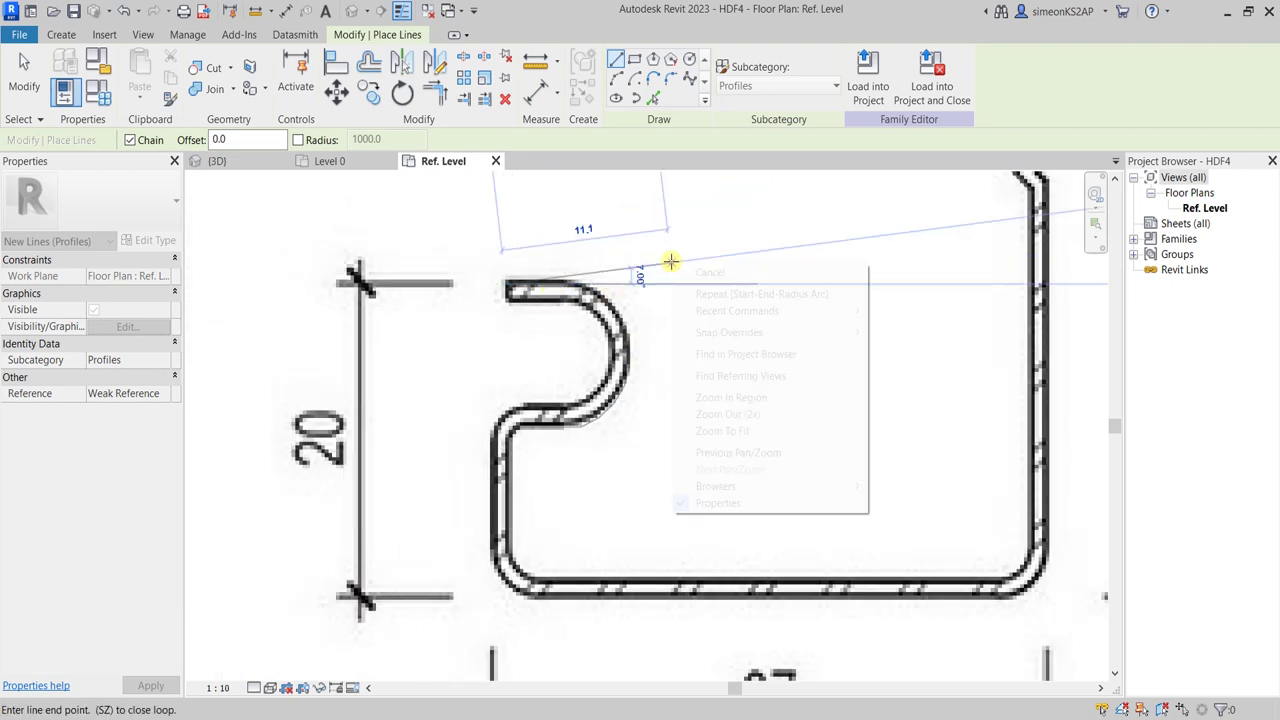
left_click(731, 277)
Step: Drag the bracket reference image to the right, leaving the traced profile clear
left_click(737, 270)
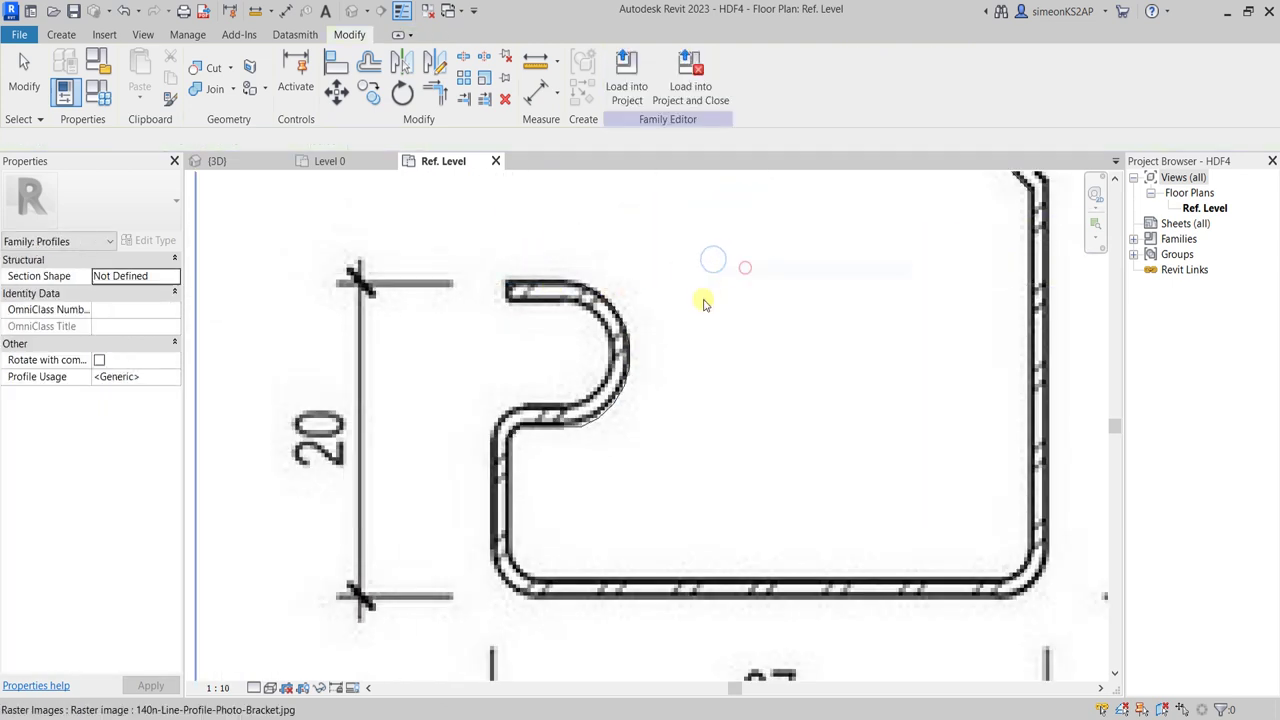
scroll(746, 329, "down", 2)
middle_click_drag(746, 329, 614, 374)
scroll(632, 443, "down", 4)
scroll(632, 443, "down", 2)
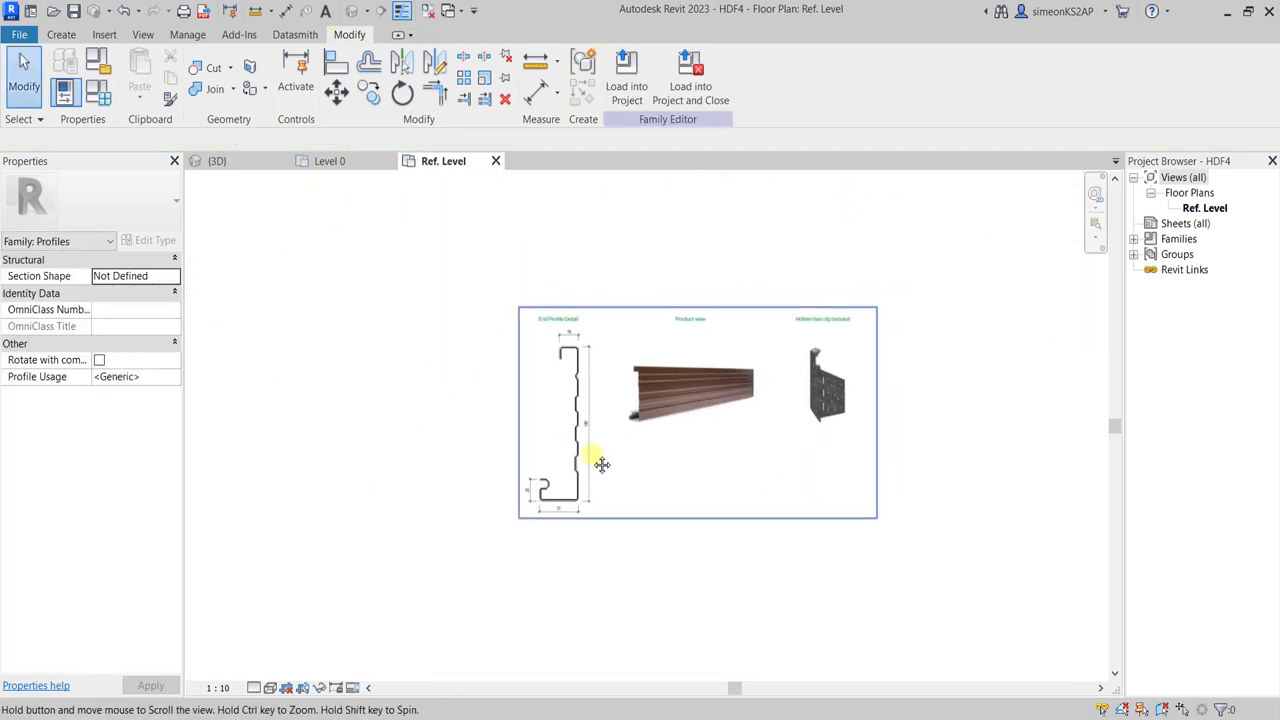
middle_click_drag(594, 457, 571, 337)
left_click(594, 386)
mouse_move(594, 386)
left_mouse_down()
mouse_move(606, 424)
mouse_move(920, 423)
left_mouse_up()
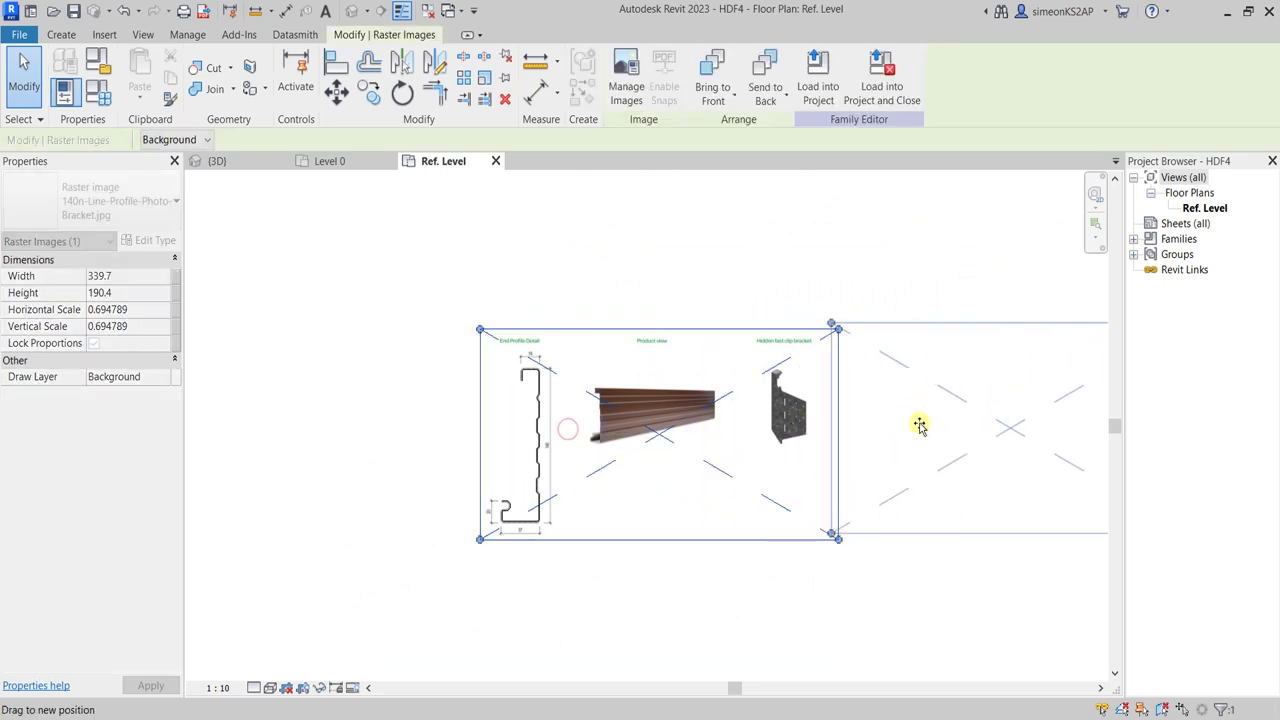
left_click(597, 449)
scroll(575, 453, "down", 3)
scroll(575, 453, "up", 4)
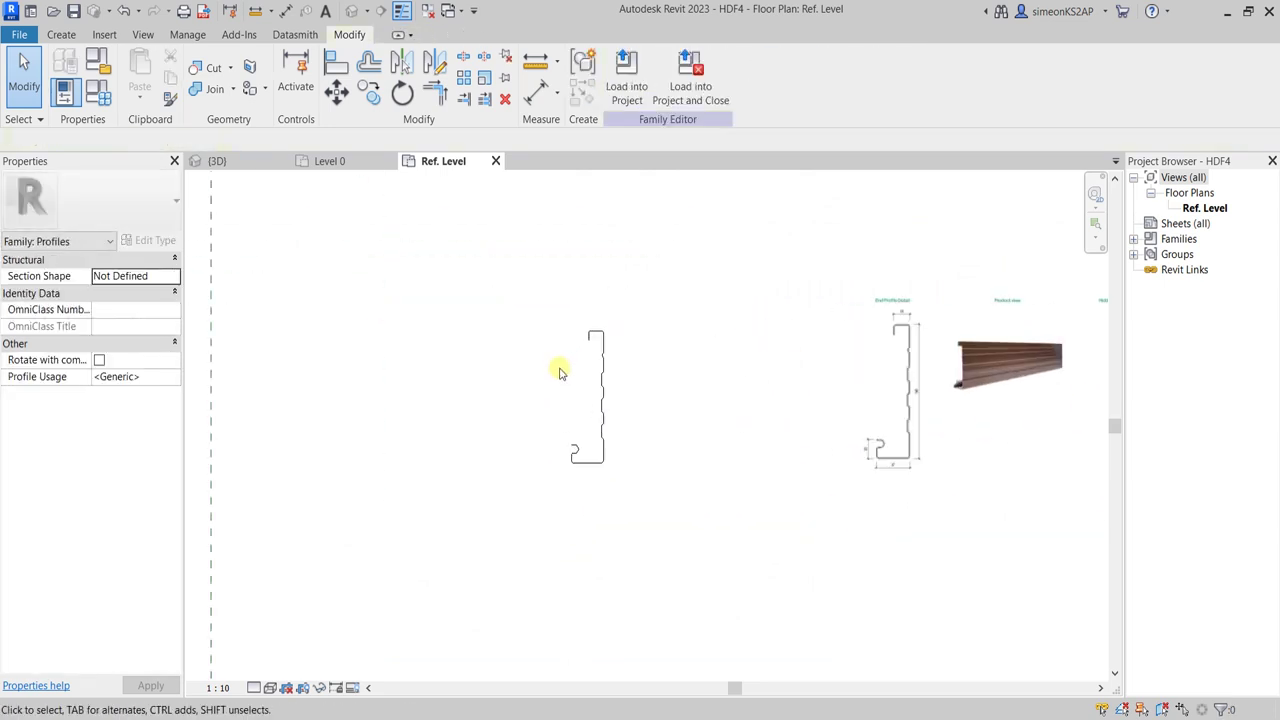
scroll(586, 329, "up", 1)
middle_click_drag(586, 357, 643, 246)
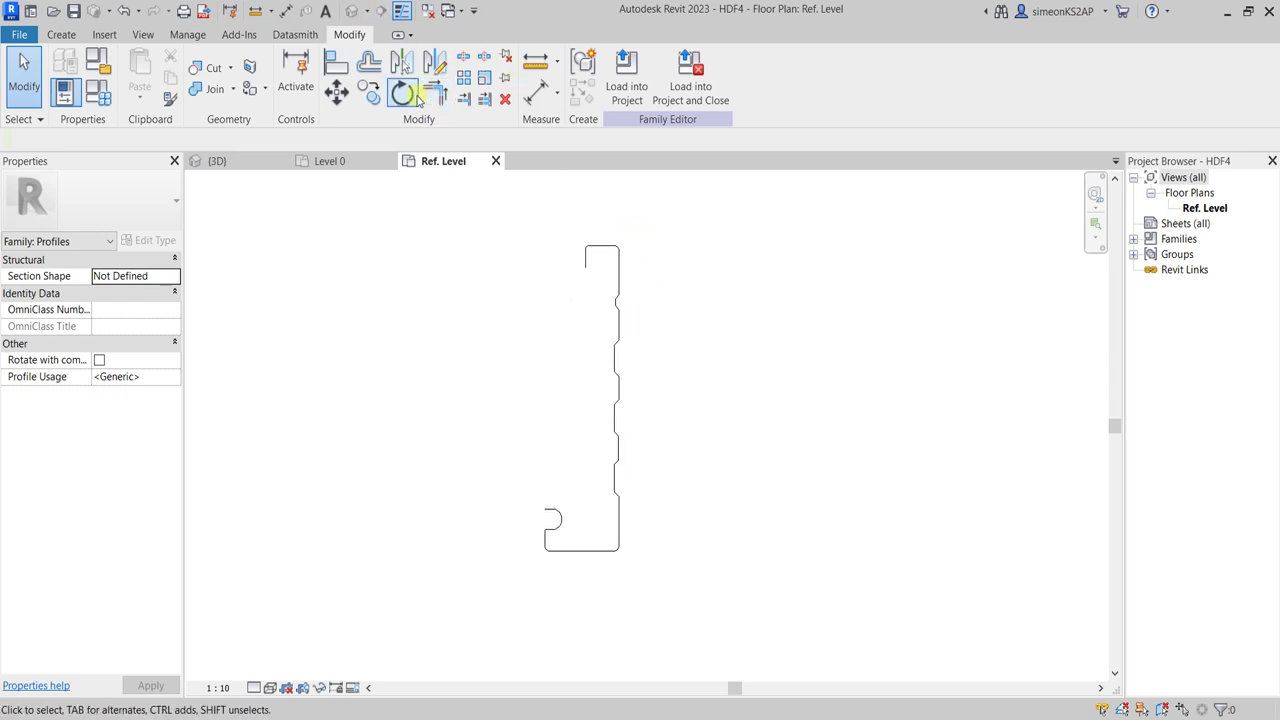
Step: Start a numerical Offset of 2.0 with Copy enabled
left_click(369, 64)
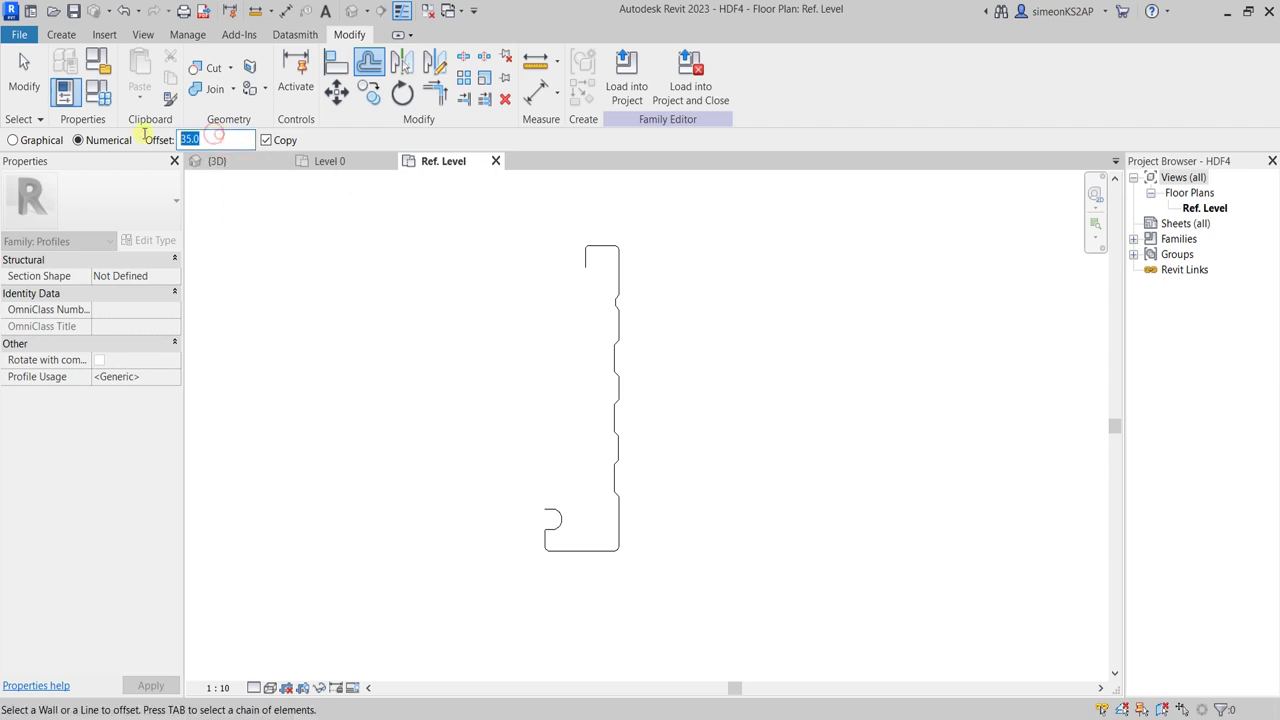
type("5")
key("Return")
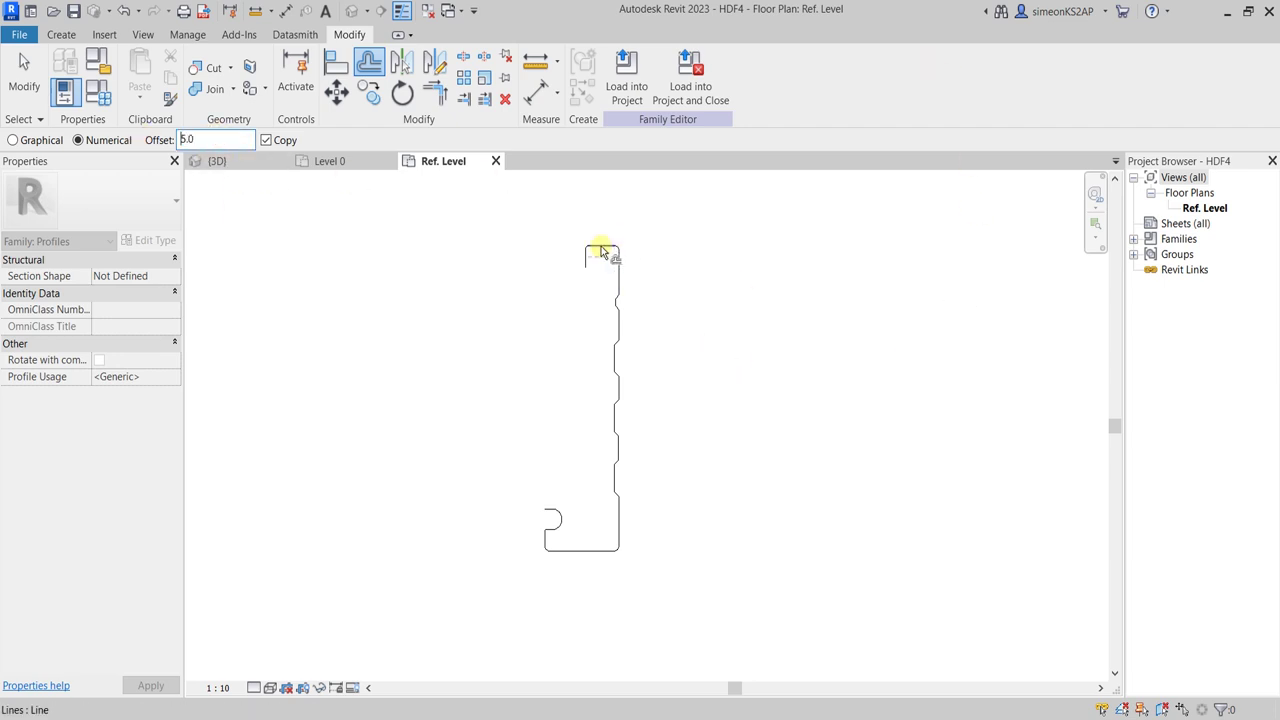
scroll(600, 250, "up", 2)
scroll(600, 245, "up", 2)
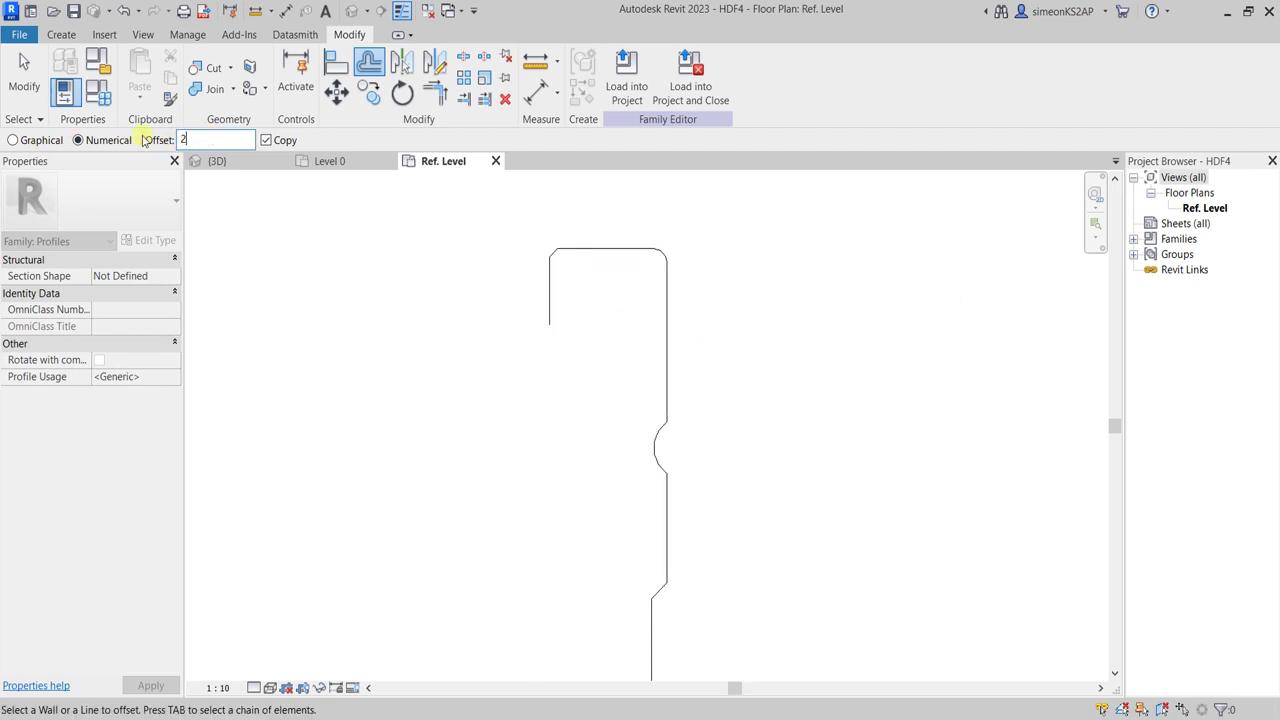
Step: Offset the left line, top-right arc, notch arc, and the vertical and diagonal segments
left_click(549, 302)
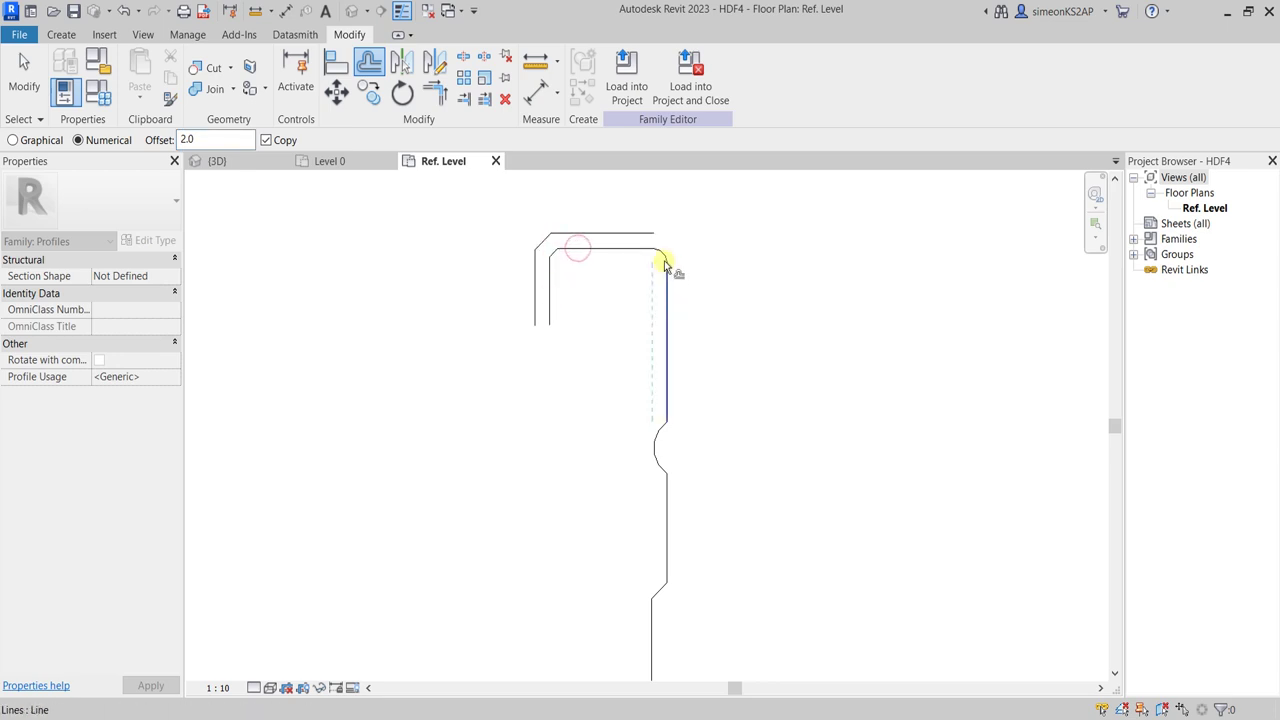
left_click(669, 292)
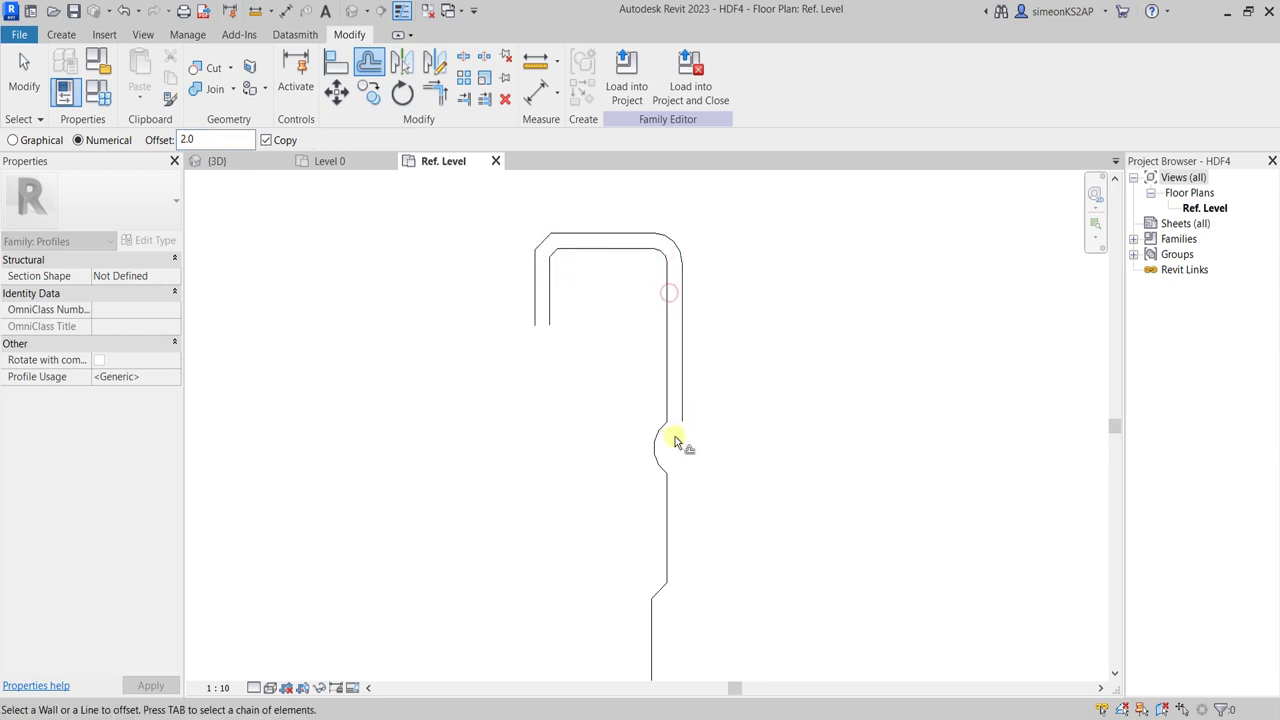
left_click(660, 443)
left_click(668, 500)
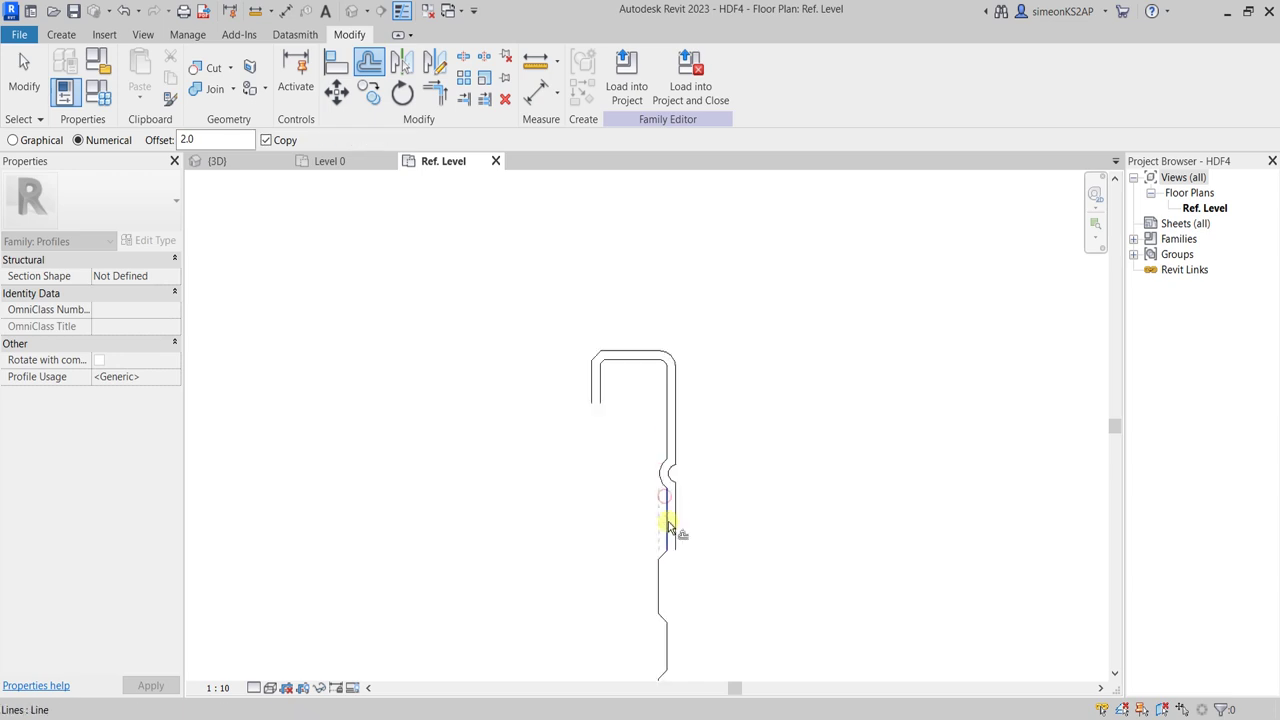
middle_click_drag(672, 525, 694, 320)
scroll(694, 320, "up", 2)
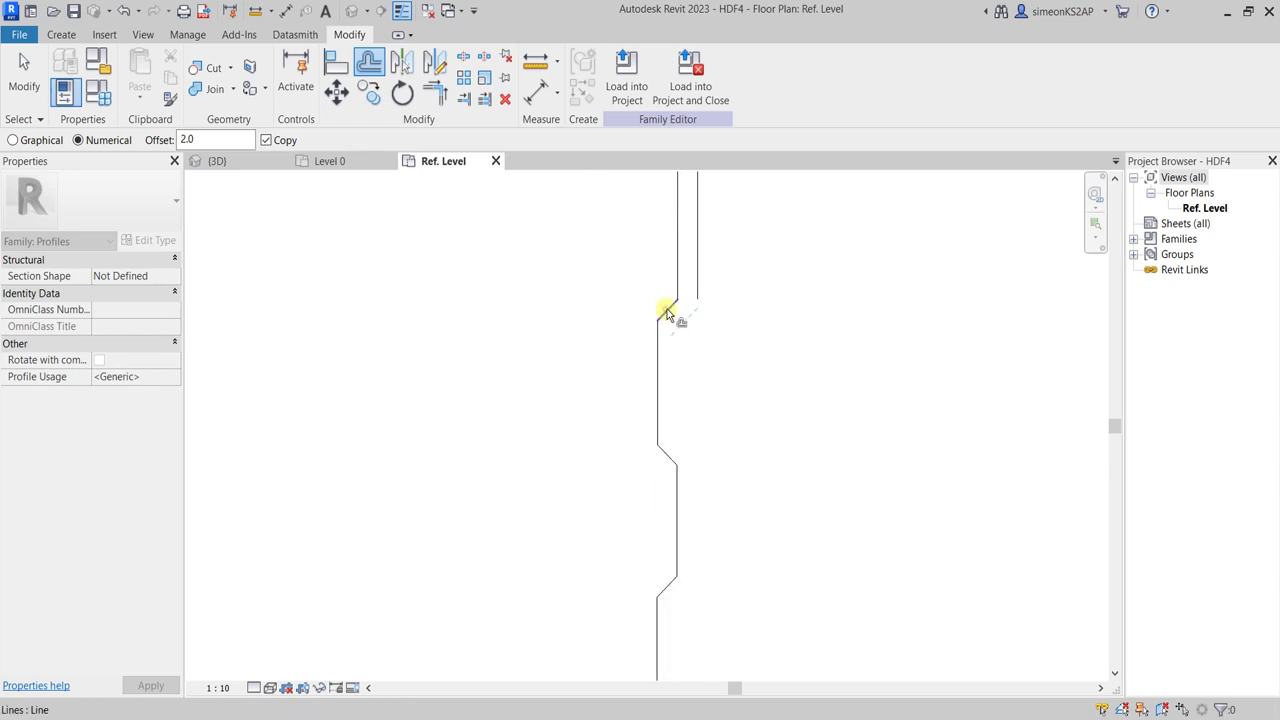
left_click(668, 313)
left_click(664, 360)
left_click(688, 490)
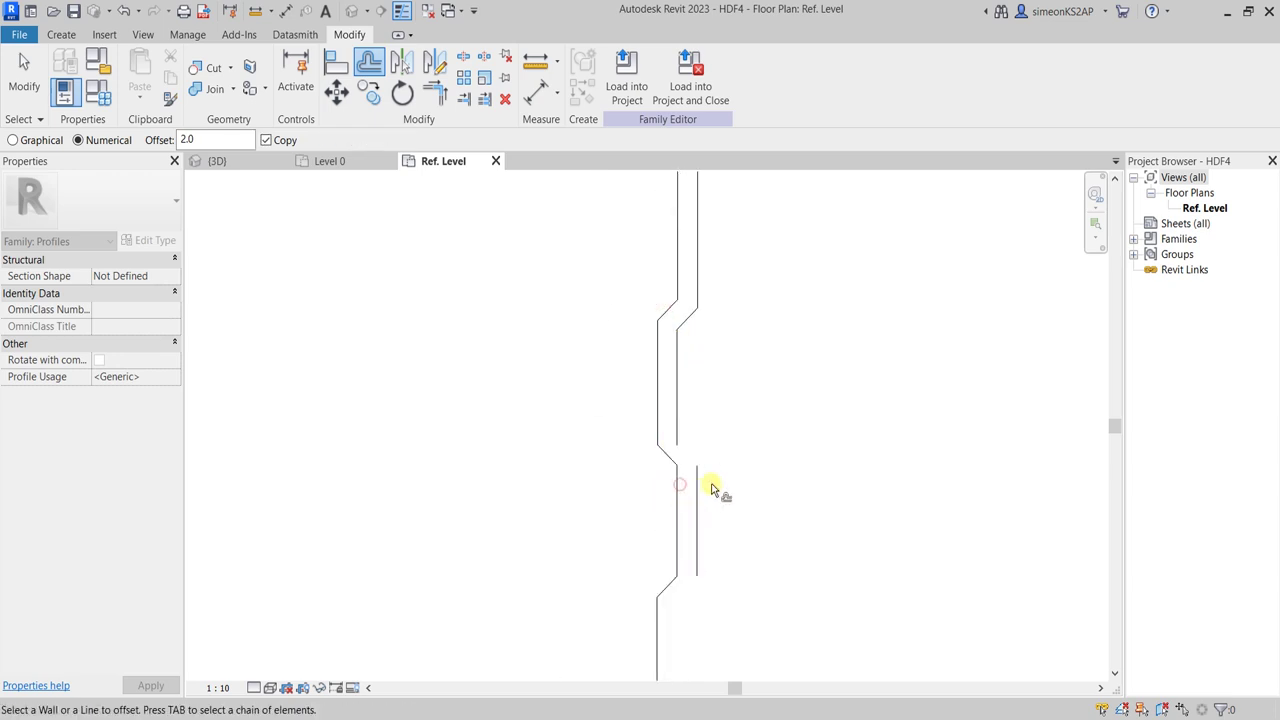
scroll(708, 486, "up", 1)
scroll(700, 480, "up", 1)
scroll(720, 477, "down", 1)
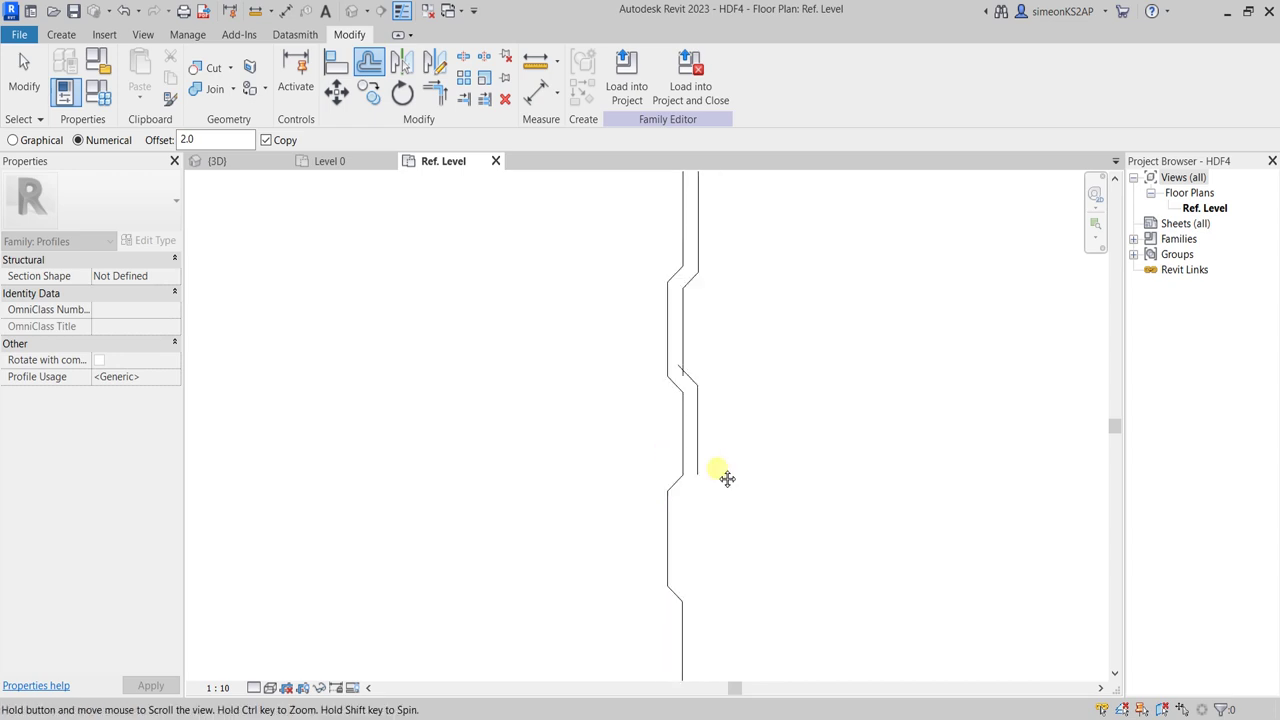
middle_click_drag(728, 477, 649, 366)
Step: Offset the lower-left segment, bottom line with its corner arc, and the hook arc
left_click(636, 421)
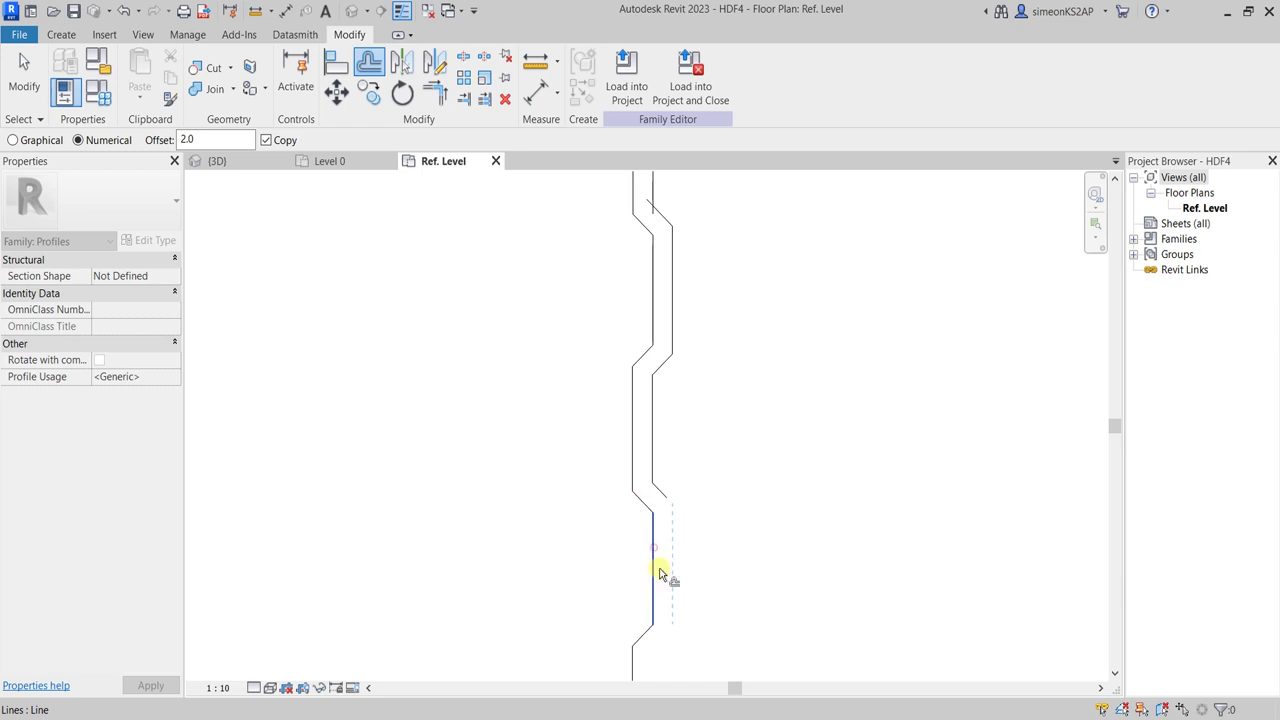
scroll(660, 573, "down", 1)
middle_click_drag(706, 543, 677, 400)
scroll(665, 395, "up", 1)
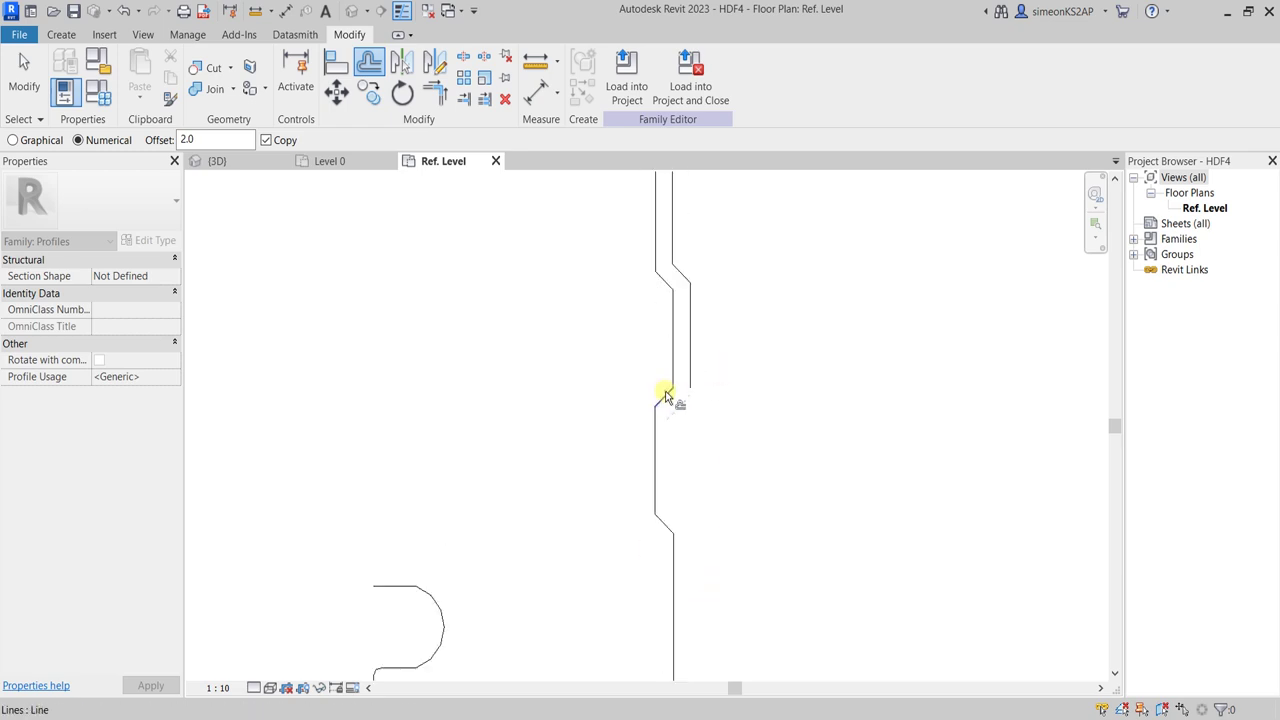
middle_click_drag(670, 533, 675, 195)
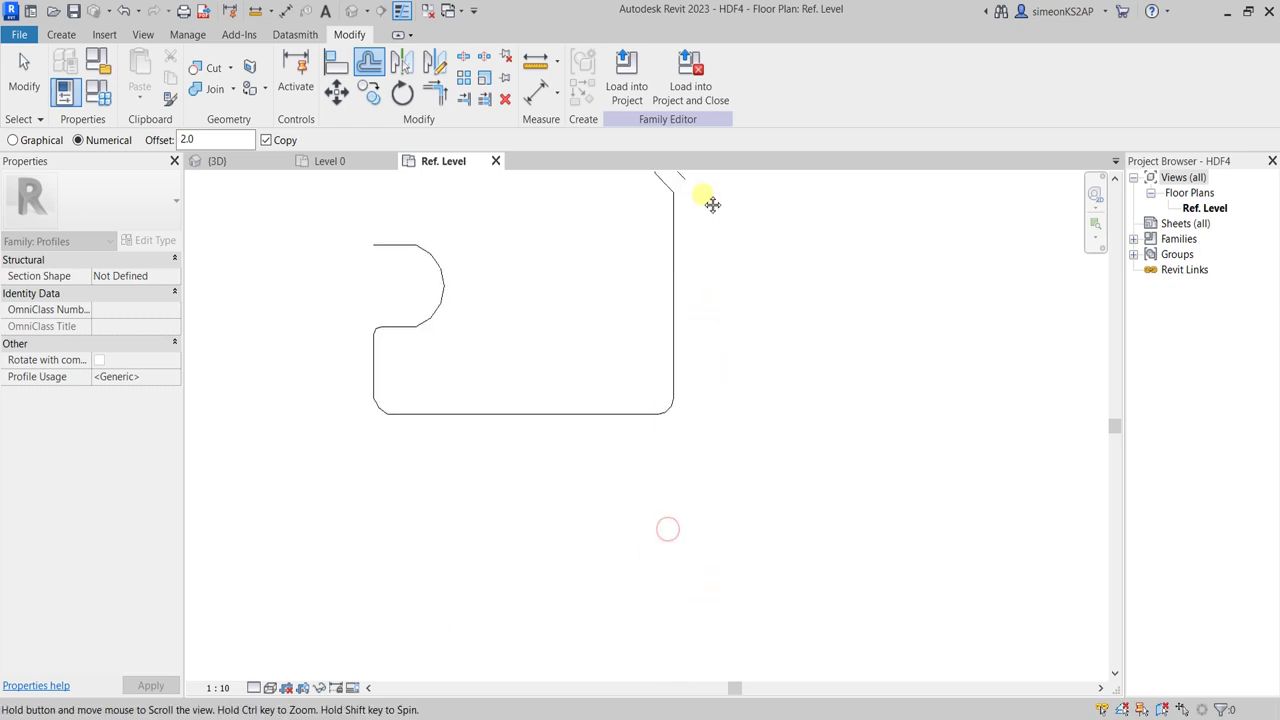
scroll(677, 257, "up", 1)
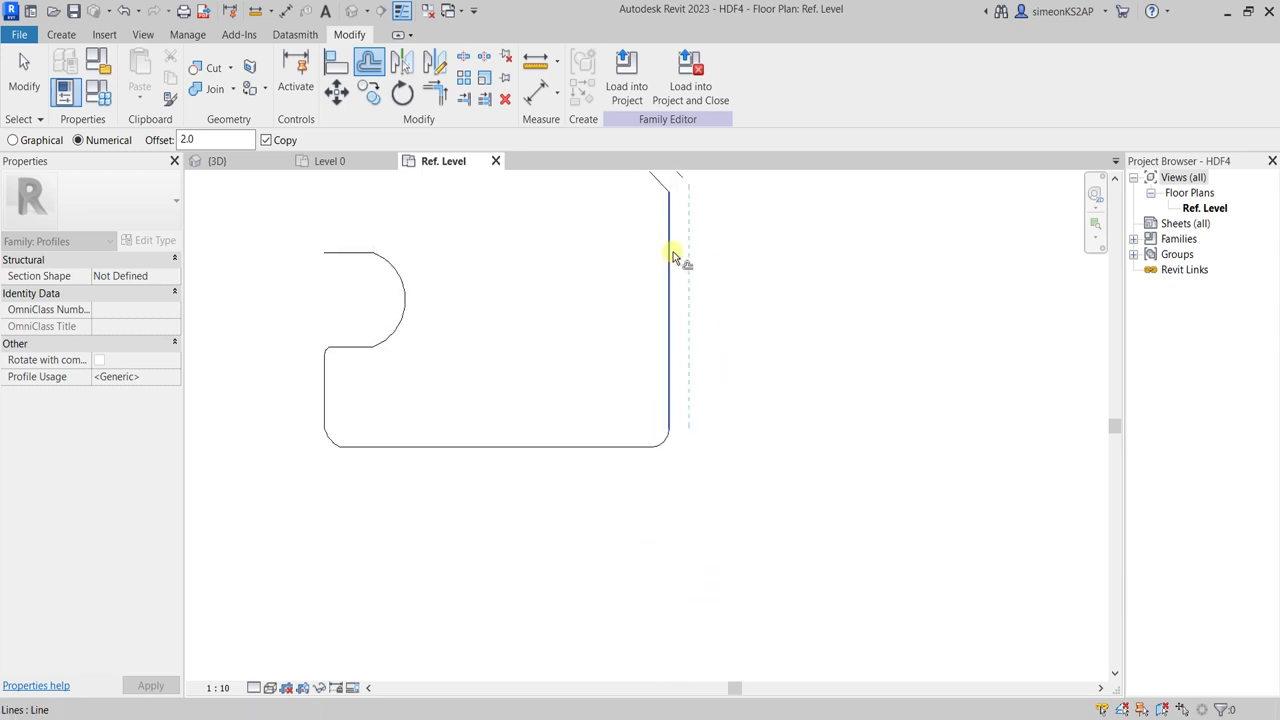
left_click(622, 456)
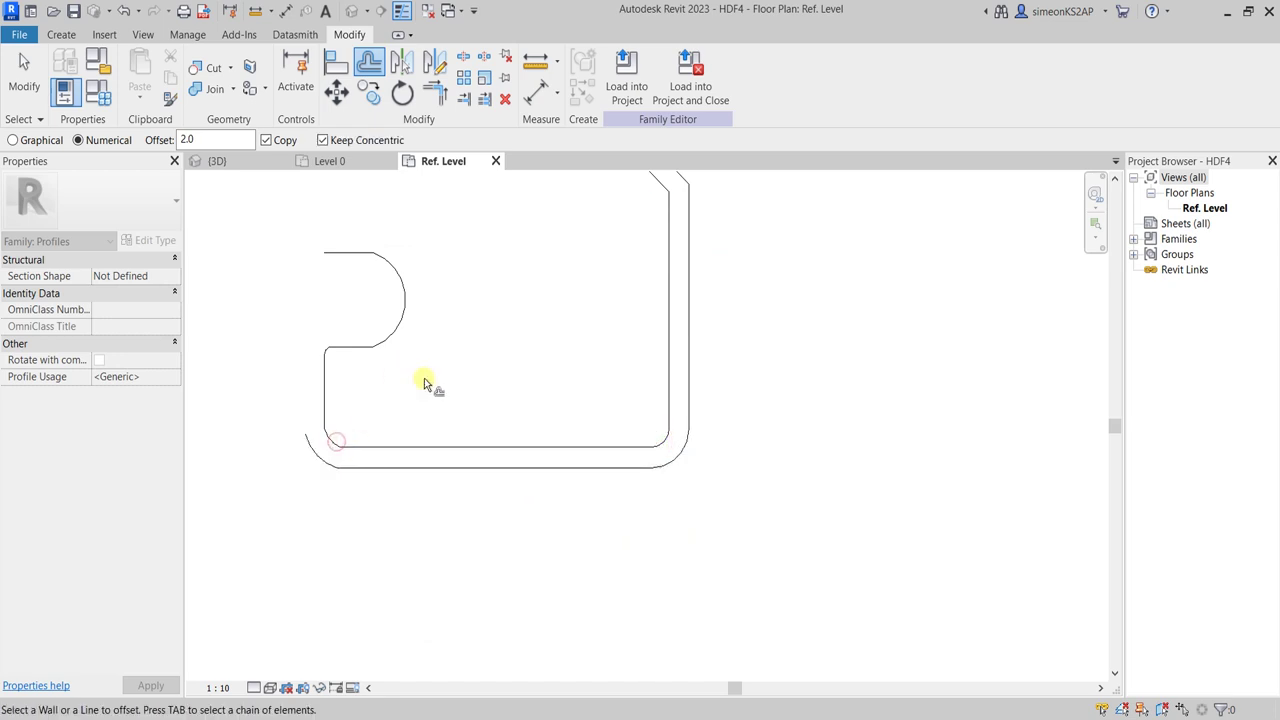
middle_click_drag(424, 383, 477, 506)
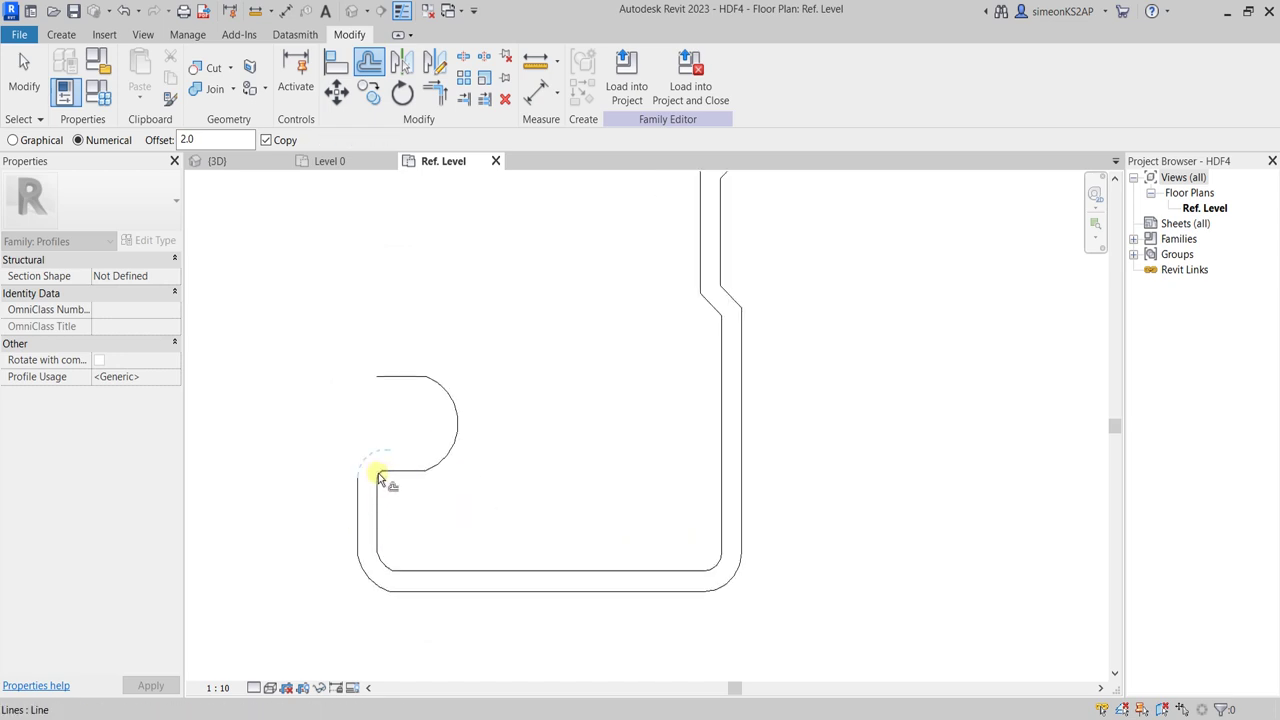
left_click(443, 463)
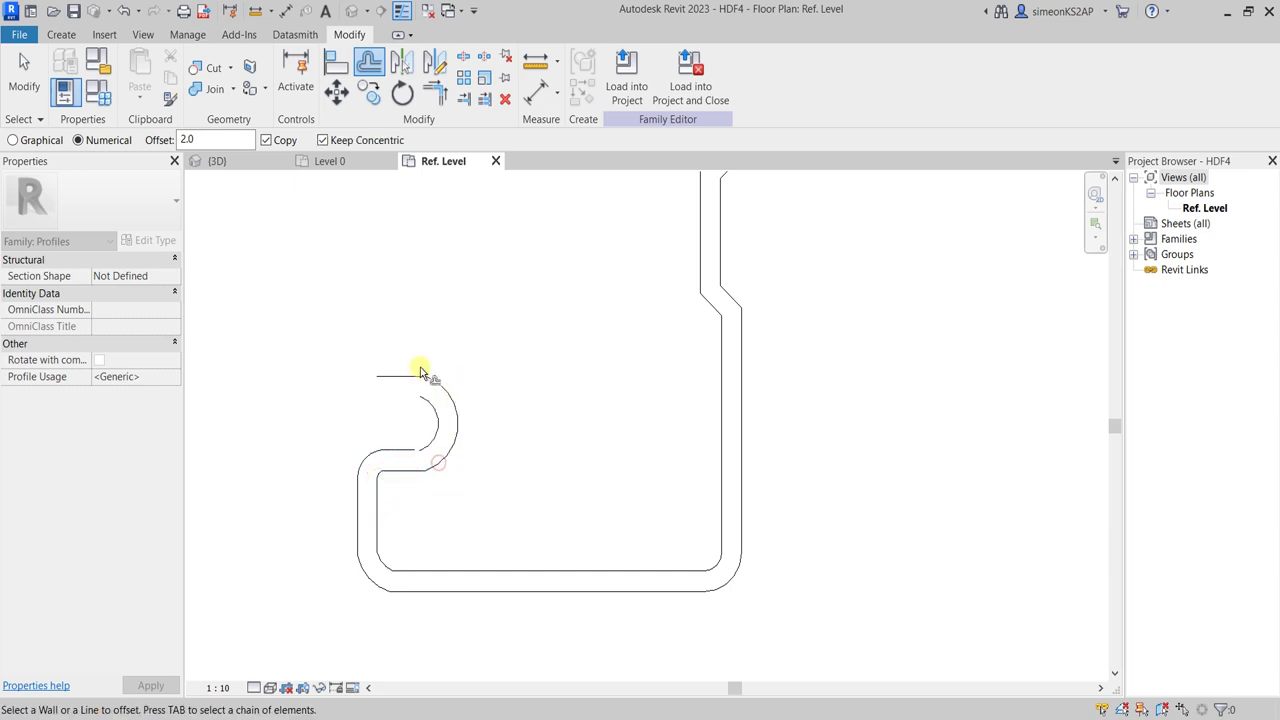
scroll(520, 370, "down", 2)
middle_click_drag(520, 370, 651, 486)
scroll(720, 357, "down", 2)
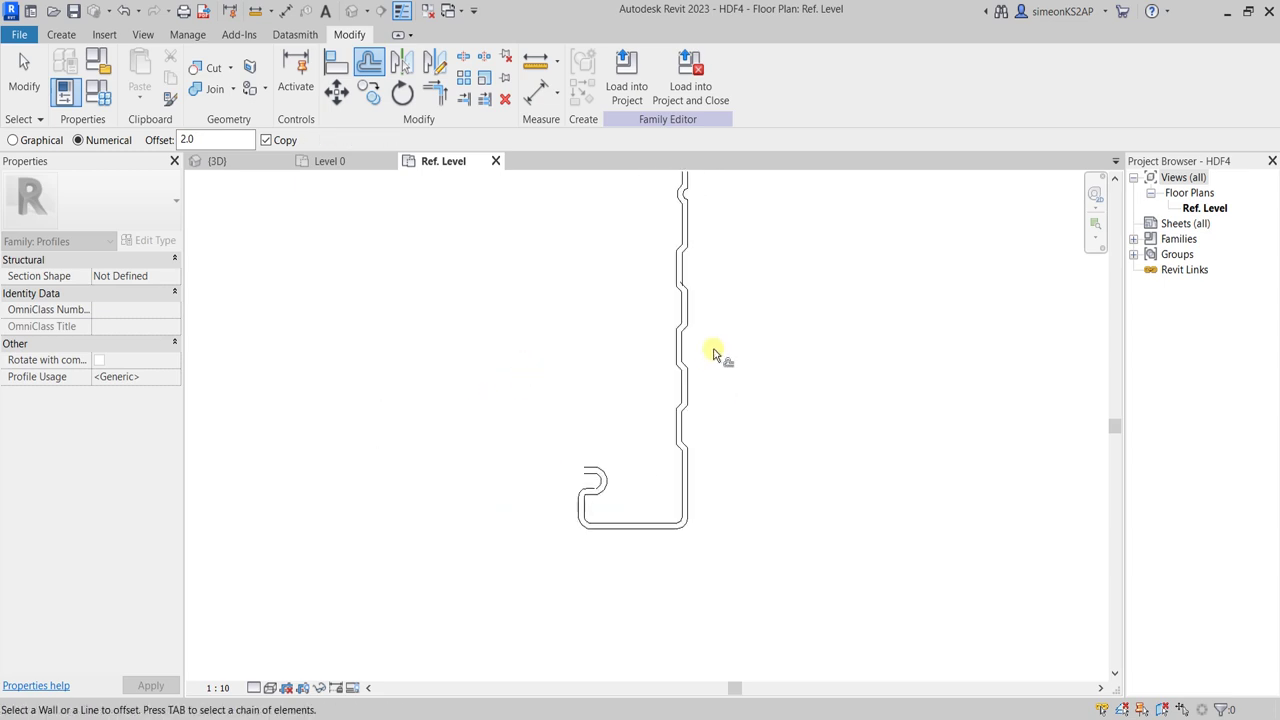
scroll(720, 357, "down", 2)
middle_click_drag(720, 357, 692, 452)
Step: Draw a closing line across the end of the short leg
left_click(61, 36)
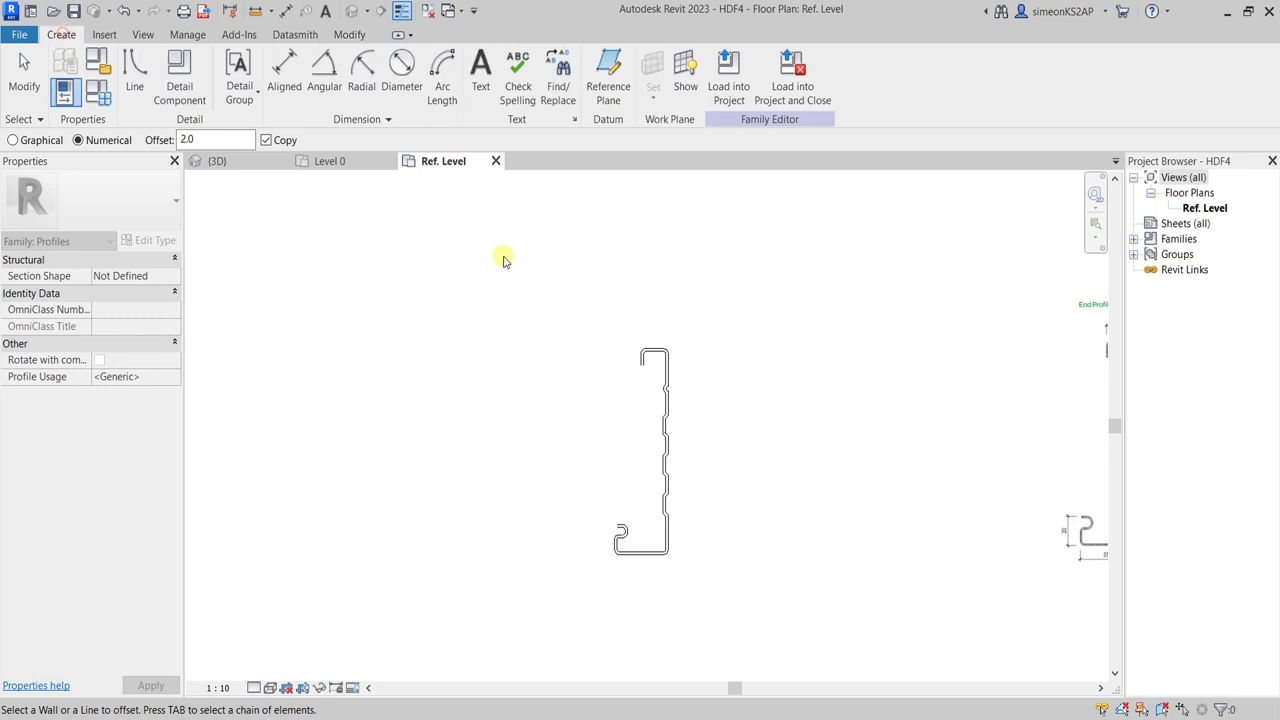
left_click(134, 75)
scroll(646, 357, "up", 5)
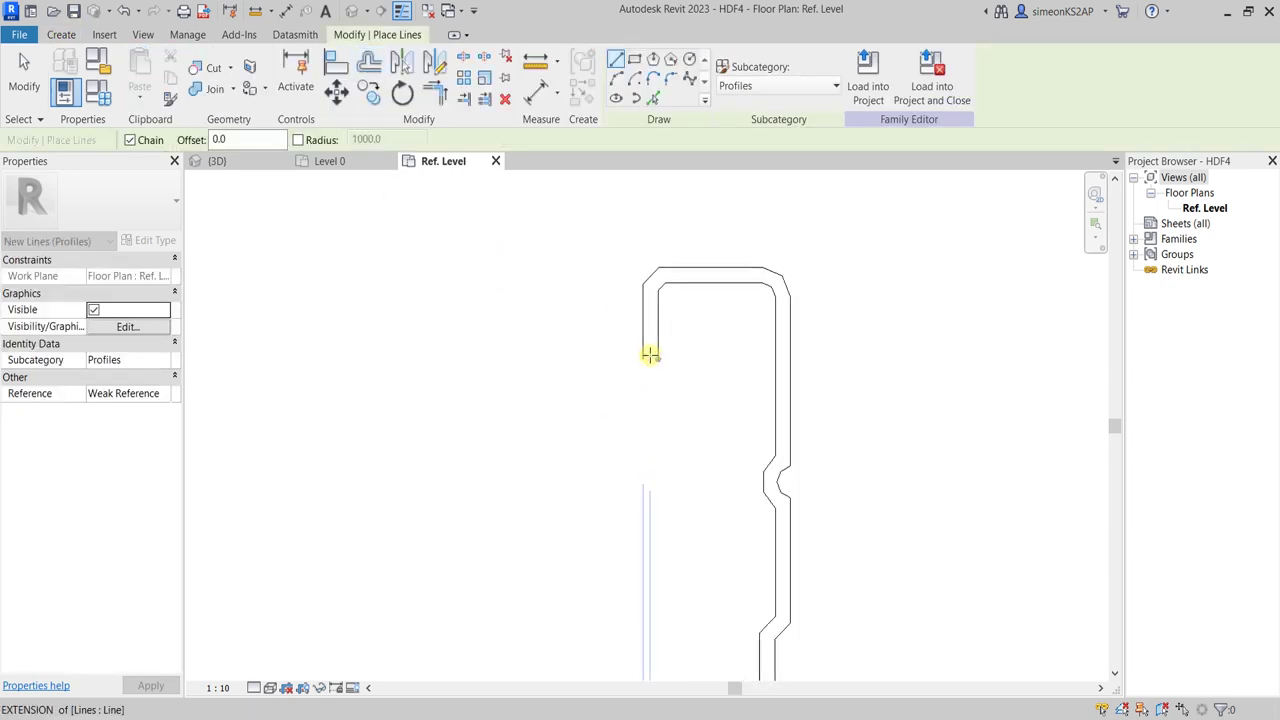
scroll(651, 354, "up", 4)
left_click(638, 360)
left_click(664, 360)
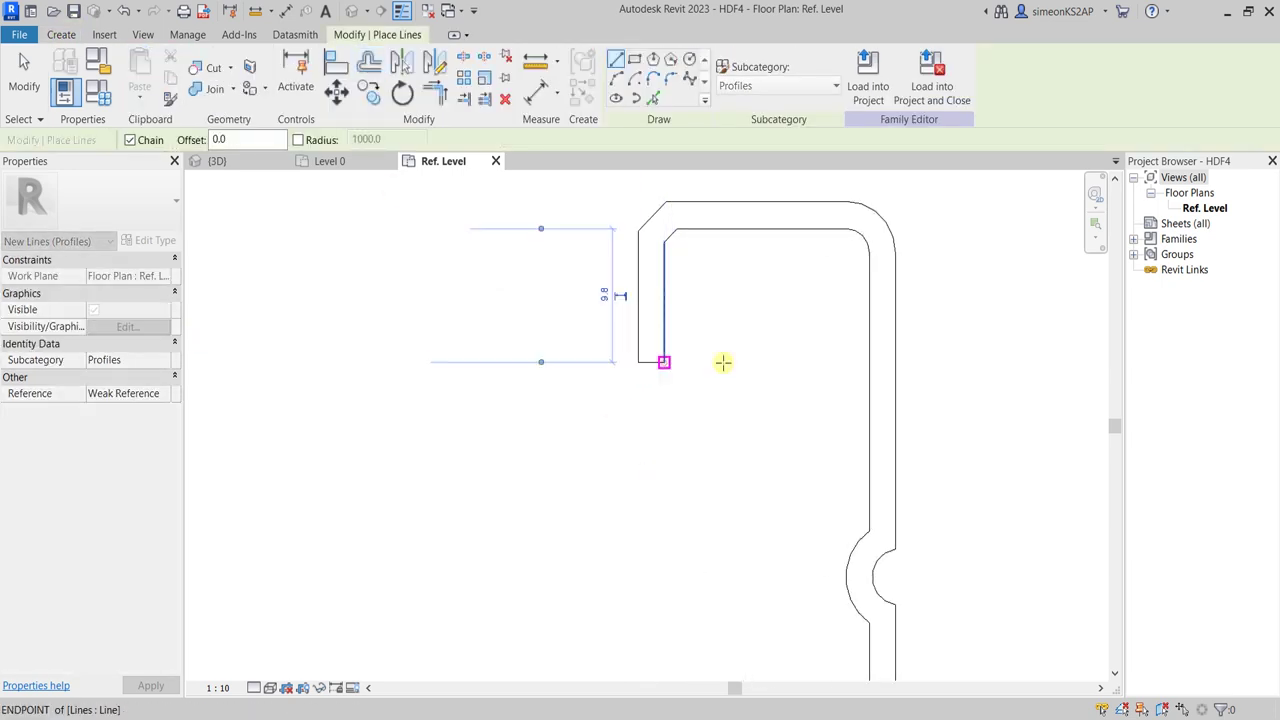
scroll(733, 480, "down", 3)
middle_click_drag(733, 480, 700, 337)
scroll(623, 491, "up", 3)
scroll(591, 445, "up", 2)
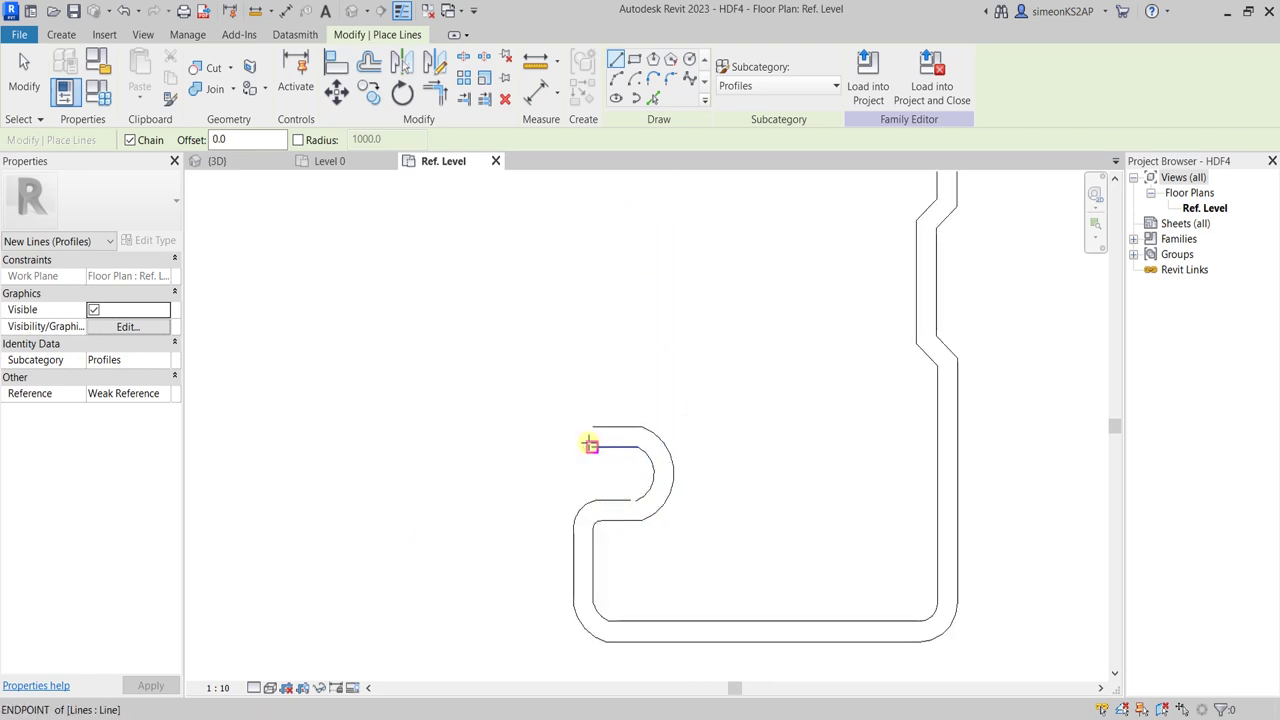
Step: Draw a line capping the hook's open end
left_click(592, 448)
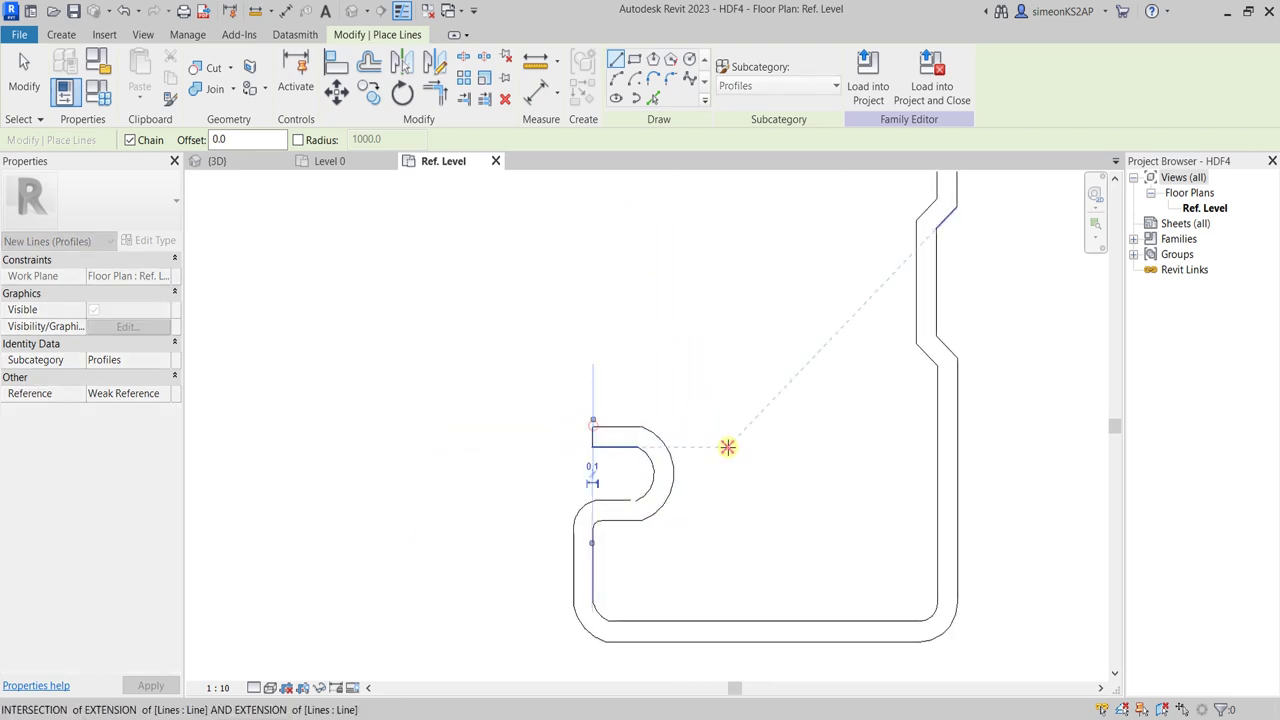
scroll(714, 486, "down", 2)
scroll(714, 486, "up", 1)
scroll(694, 417, "down", 3)
scroll(717, 377, "up", 3)
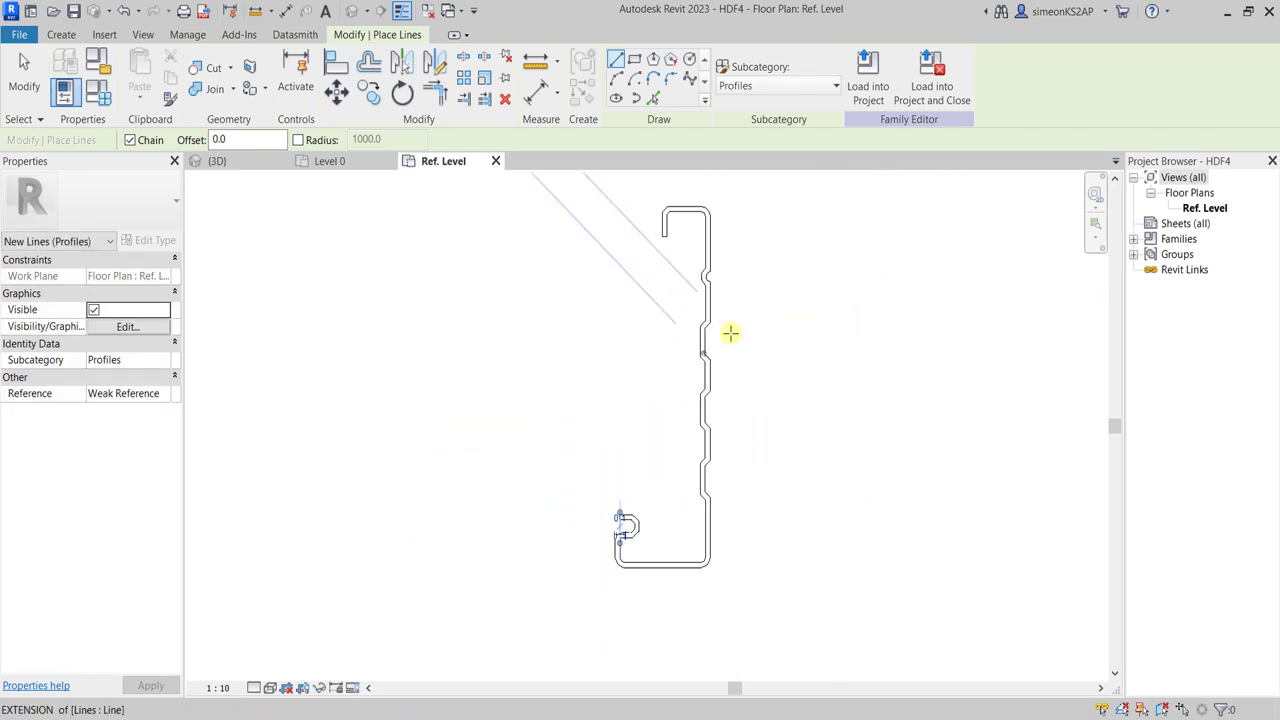
scroll(731, 334, "up", 1)
left_click(766, 323)
scroll(686, 434, "down", 2)
scroll(686, 434, "up", 4)
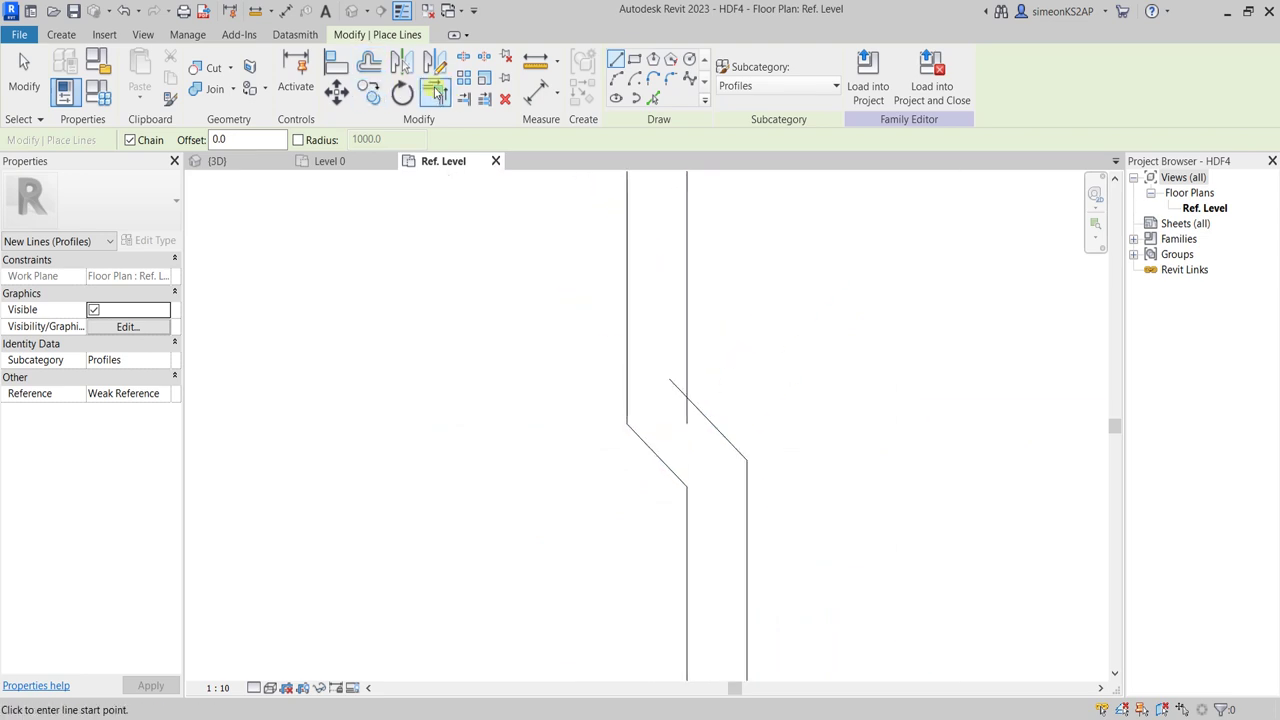
Step: Join two offset lines into a clean corner with Trim/Extend to Corner
left_click(436, 90)
scroll(706, 410, "up", 2)
left_click(706, 425)
left_click(676, 377)
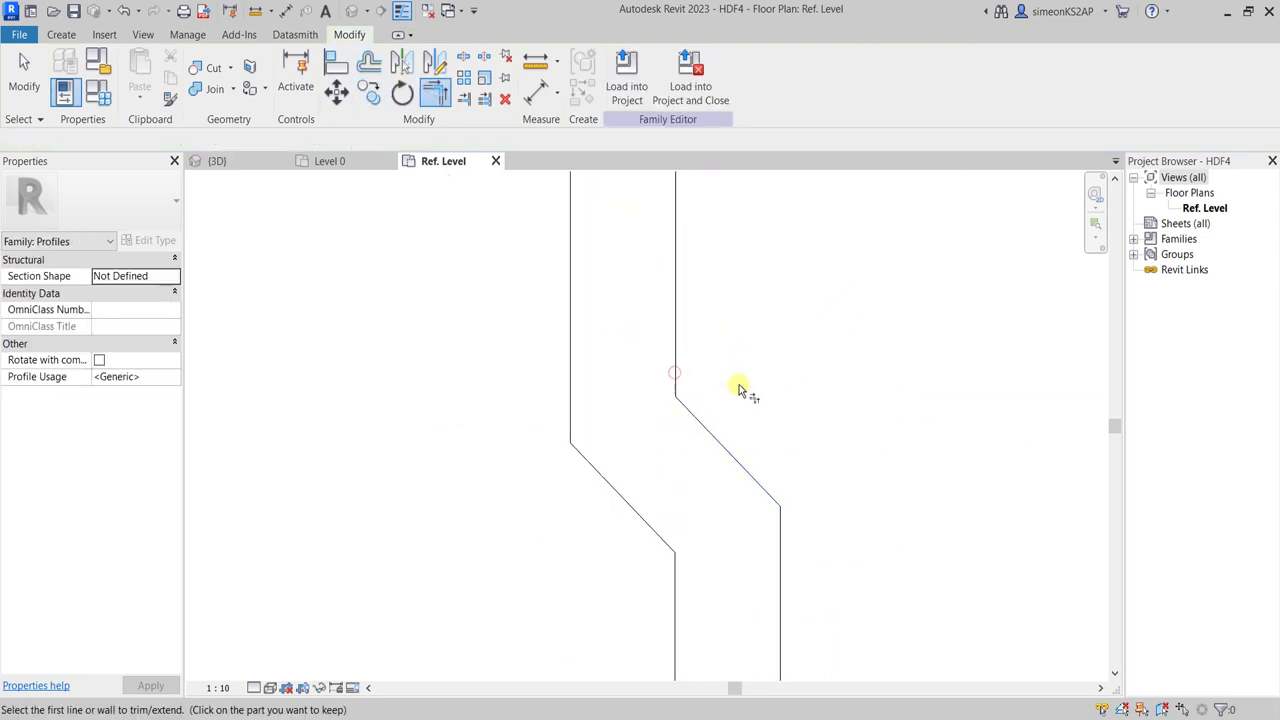
scroll(739, 388, "down", 2)
middle_click_drag(763, 423, 837, 420)
scroll(654, 451, "down", 2)
scroll(677, 459, "down", 2)
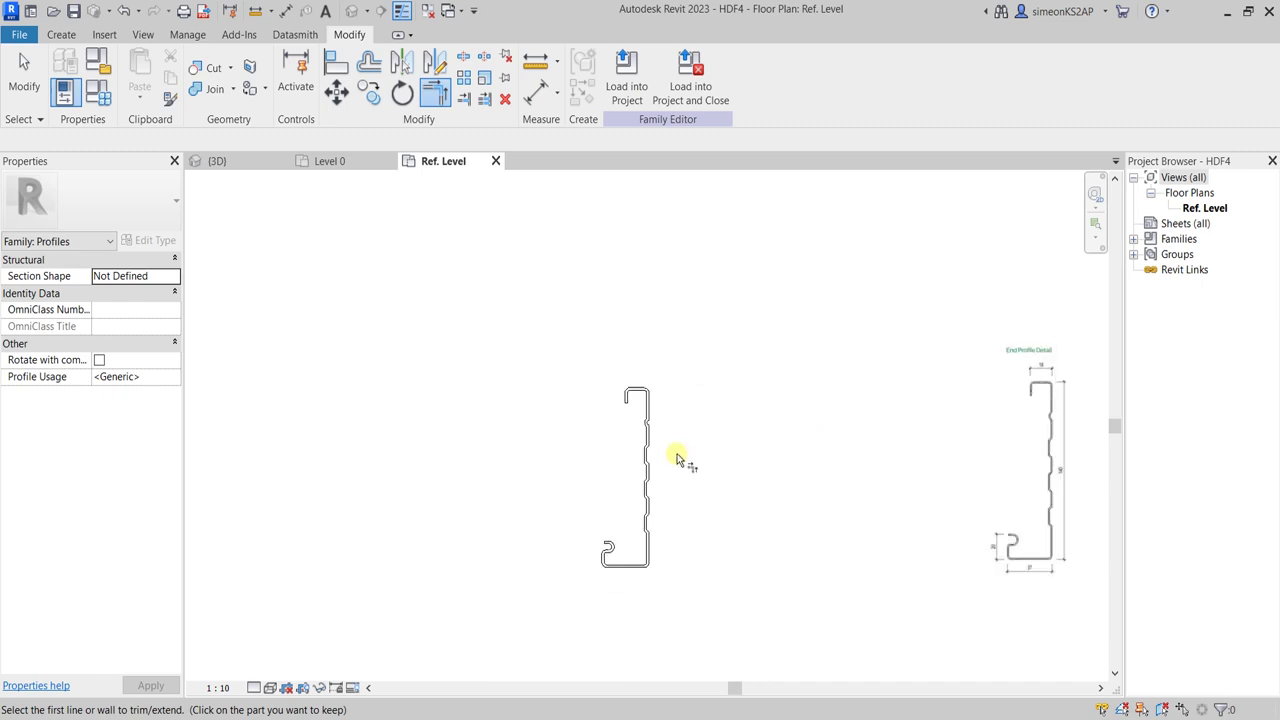
Step: Cancel the trim tool and window-select all the profile lines
right_click(482, 265)
left_click(500, 276)
right_click(457, 262)
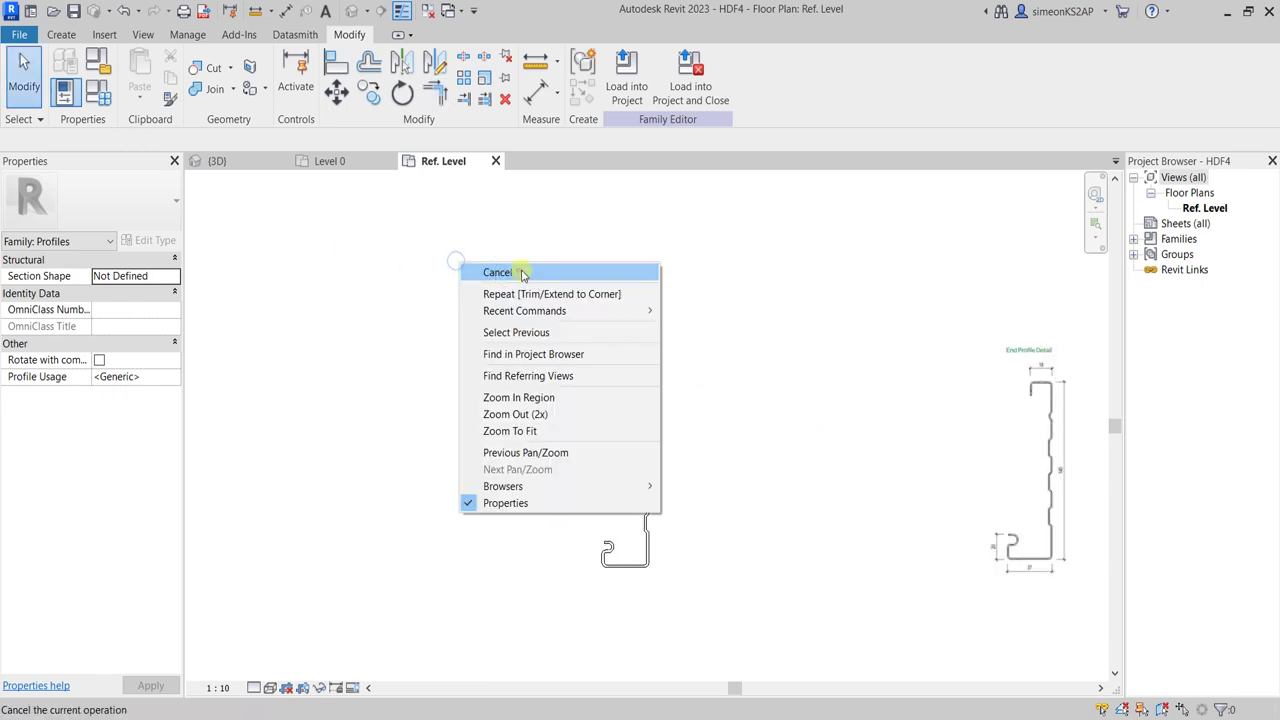
left_click(485, 274)
scroll(716, 463, "down", 2)
middle_click_drag(716, 463, 726, 393)
left_click_drag(598, 283, 740, 470)
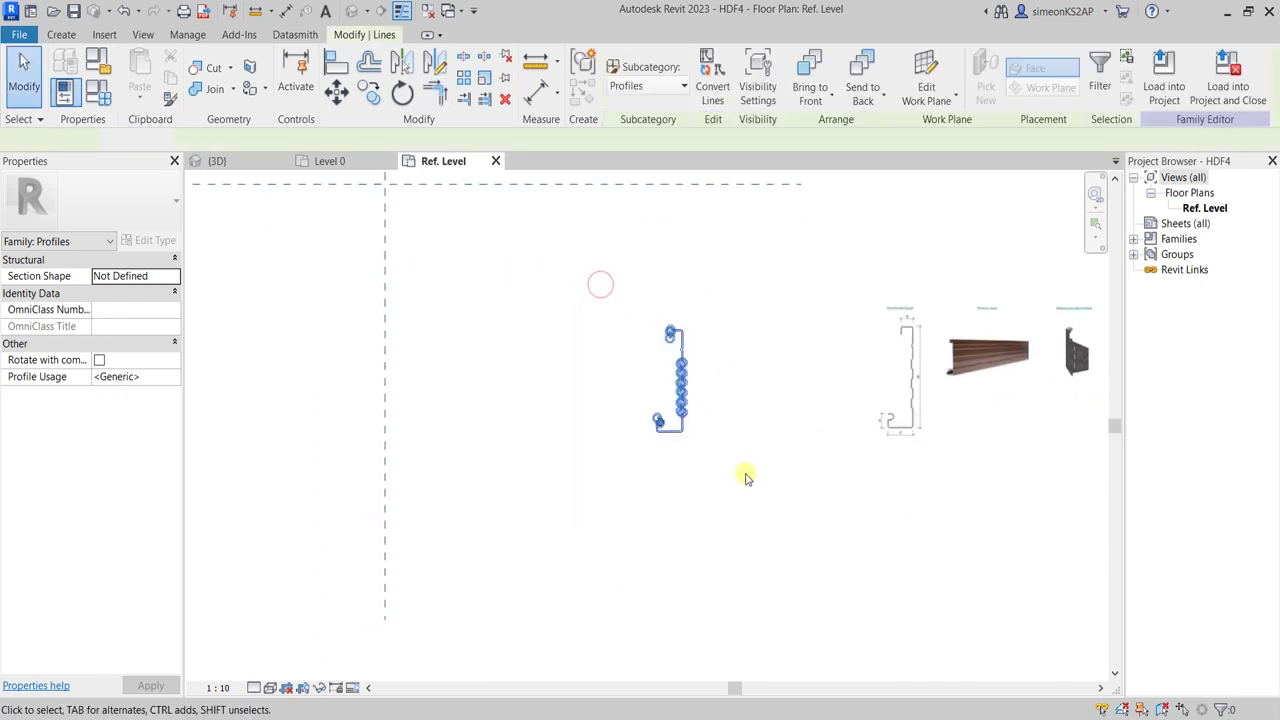
Step: Move the profile lines from their top hook end onto the reference-plane intersection
left_click(336, 92)
scroll(678, 340, "up", 4)
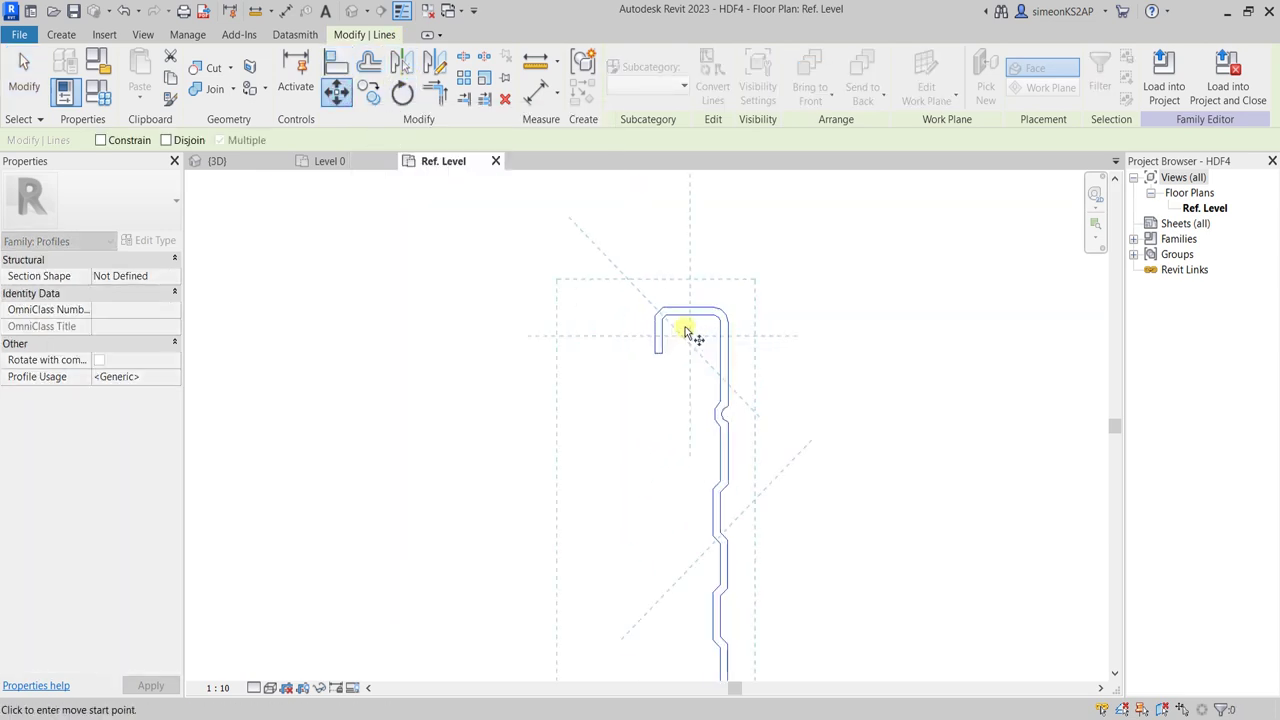
scroll(688, 336, "down", 3)
middle_click_drag(680, 337, 694, 457)
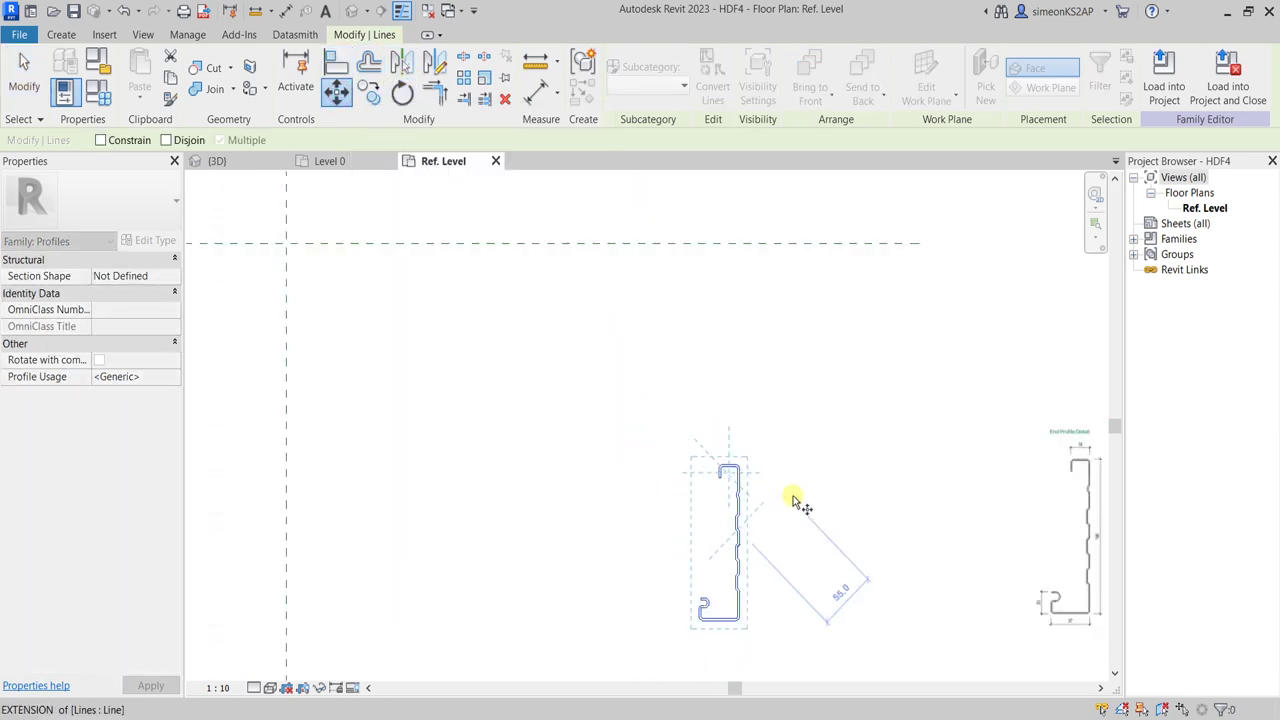
scroll(706, 443, "up", 4)
left_click(710, 507)
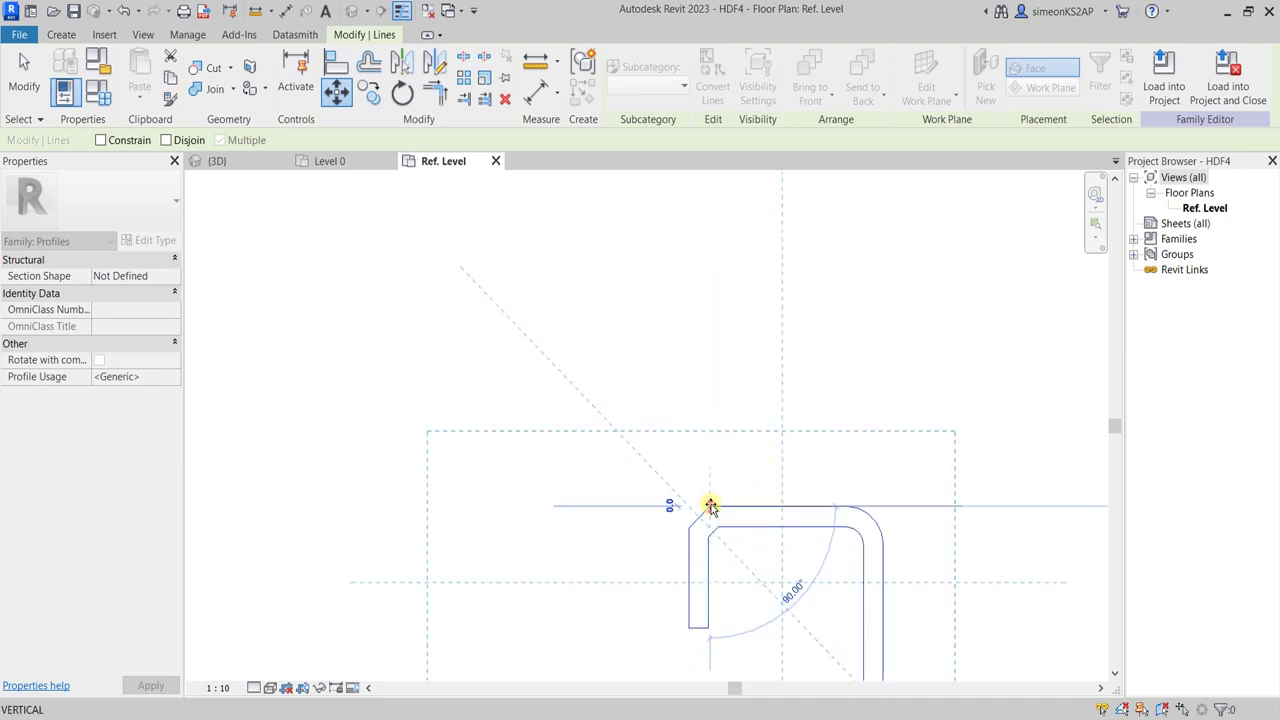
scroll(709, 500, "down", 3)
mouse_move(452, 400)
middle_mouse_down()
mouse_move(829, 480)
mouse_move(550, 361)
middle_mouse_up()
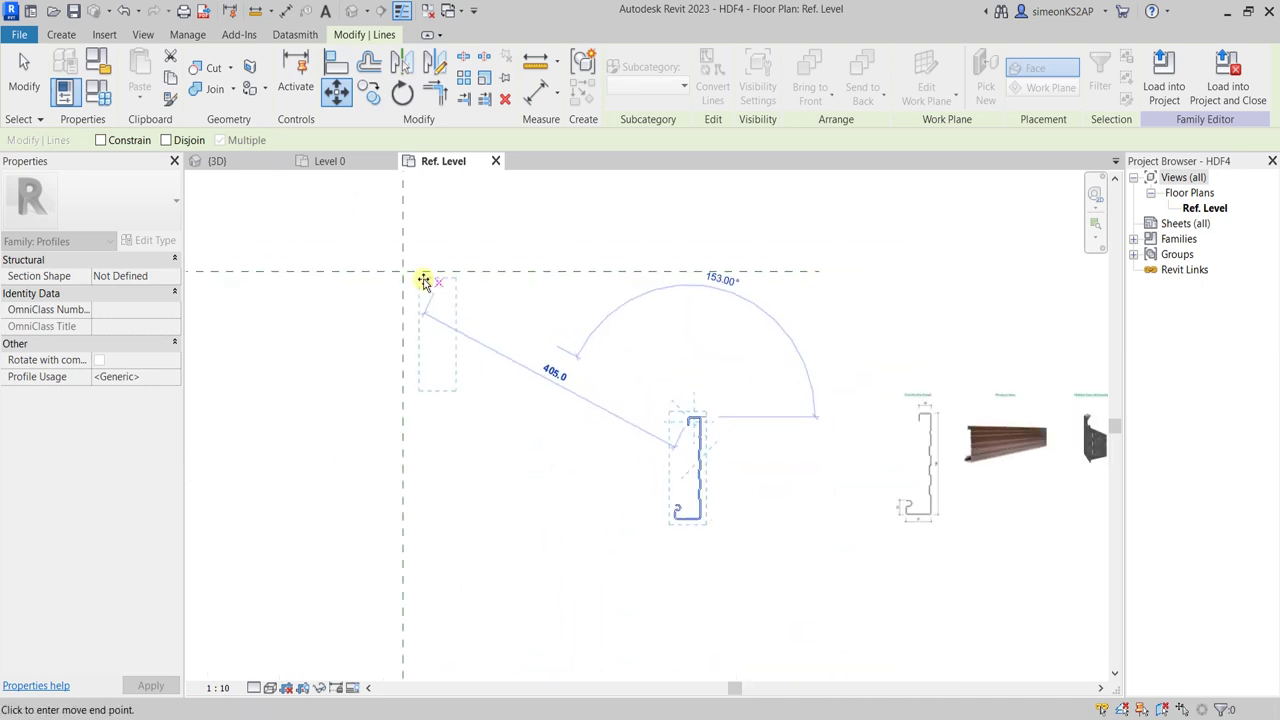
scroll(403, 285, "up", 4)
left_click(401, 290)
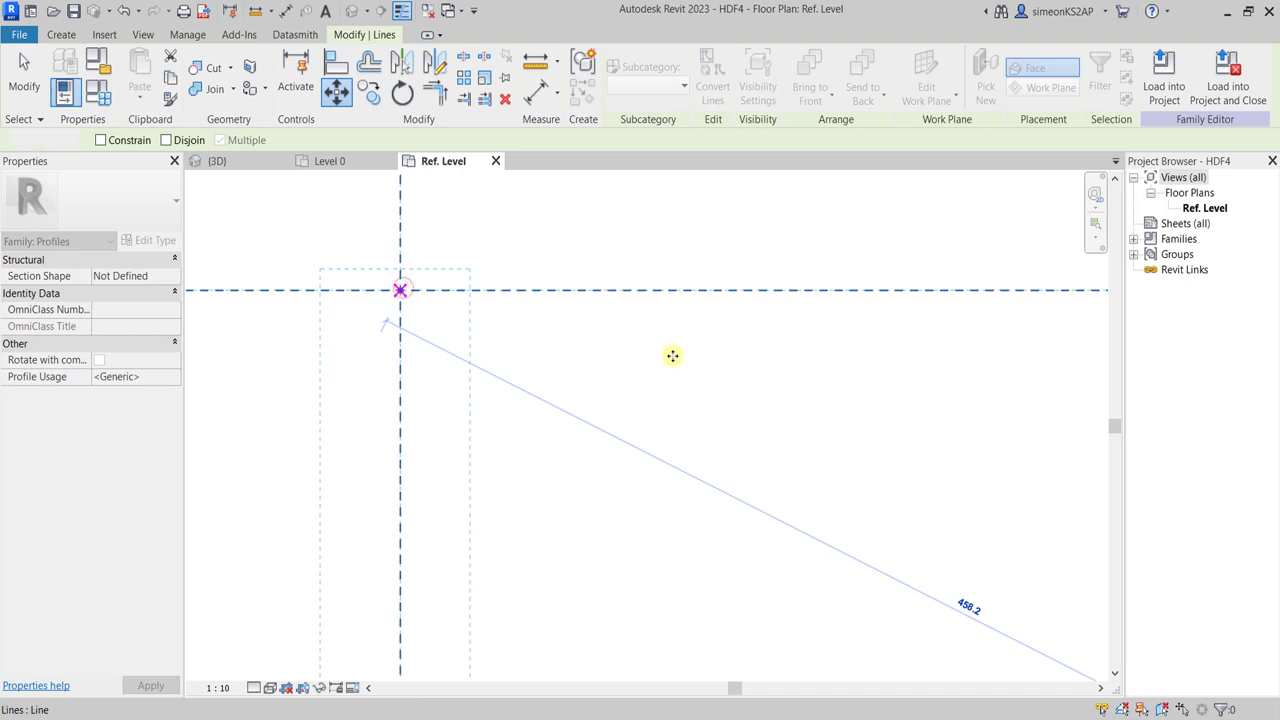
scroll(660, 354, "down", 3)
middle_click_drag(651, 423, 485, 325)
key("Escape")
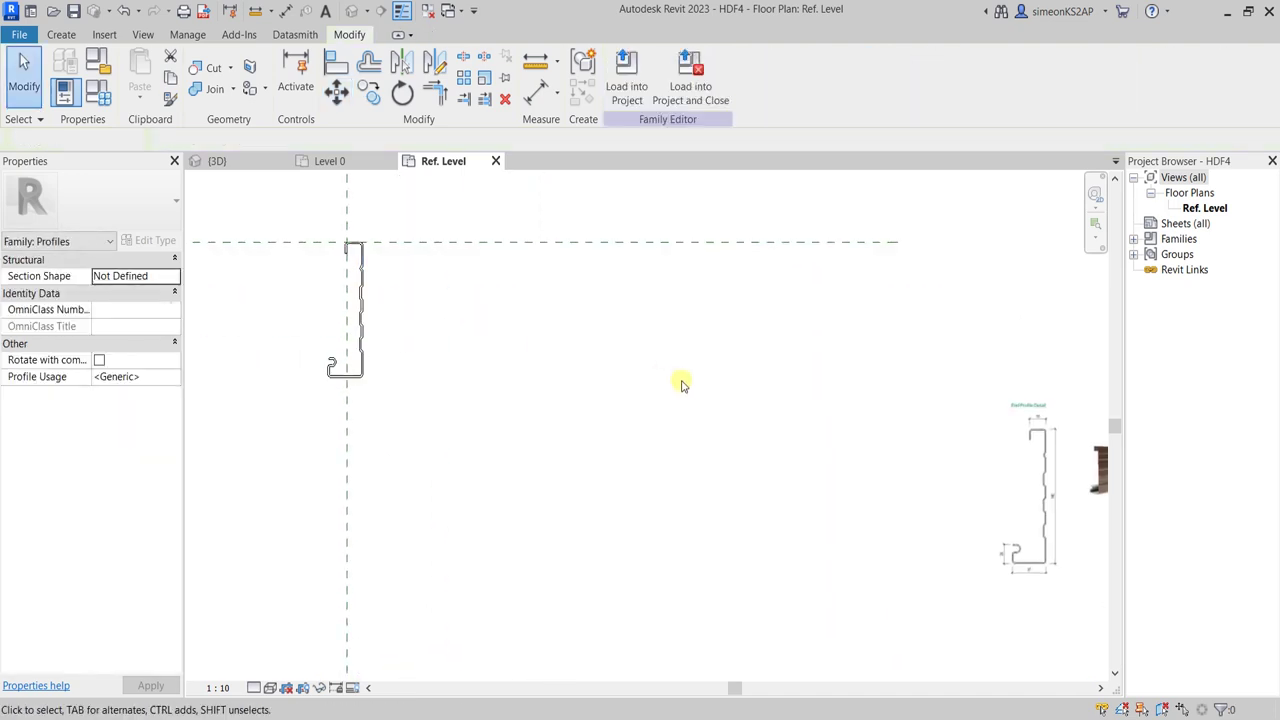
scroll(694, 386, "down", 3)
Step: Delete the reference photo image from the profile family
left_click(925, 443)
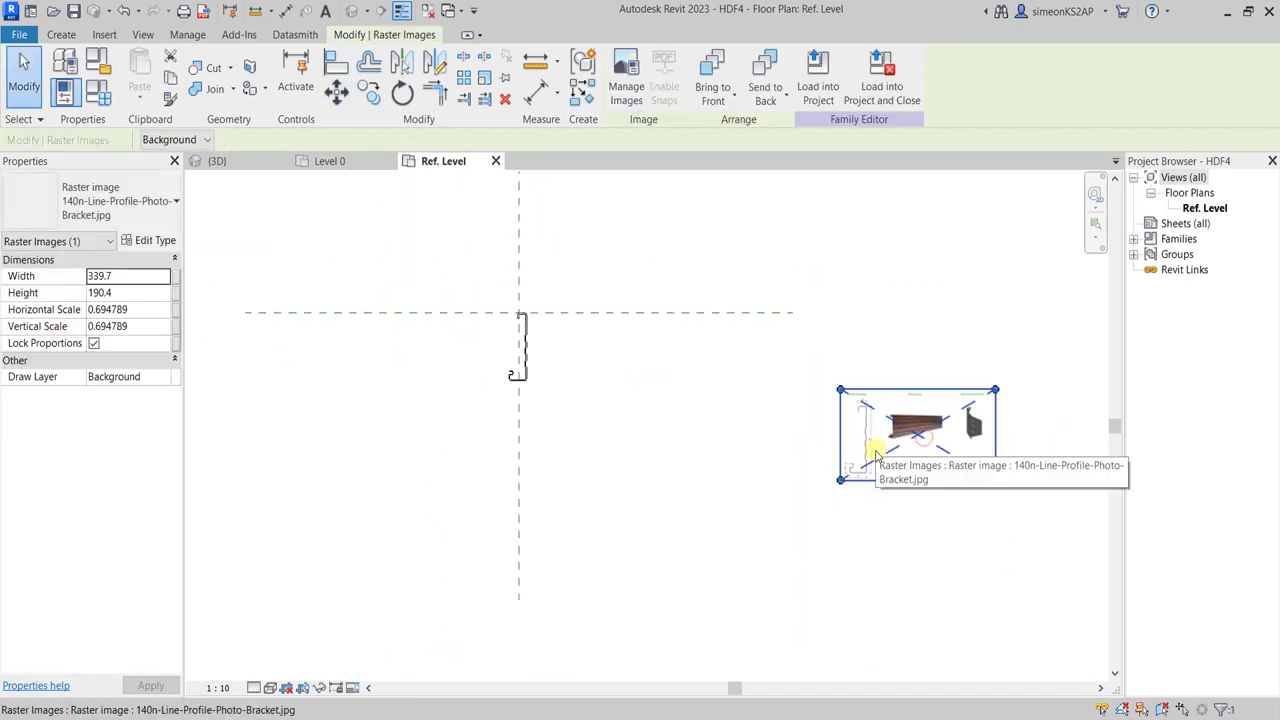
key("Right")
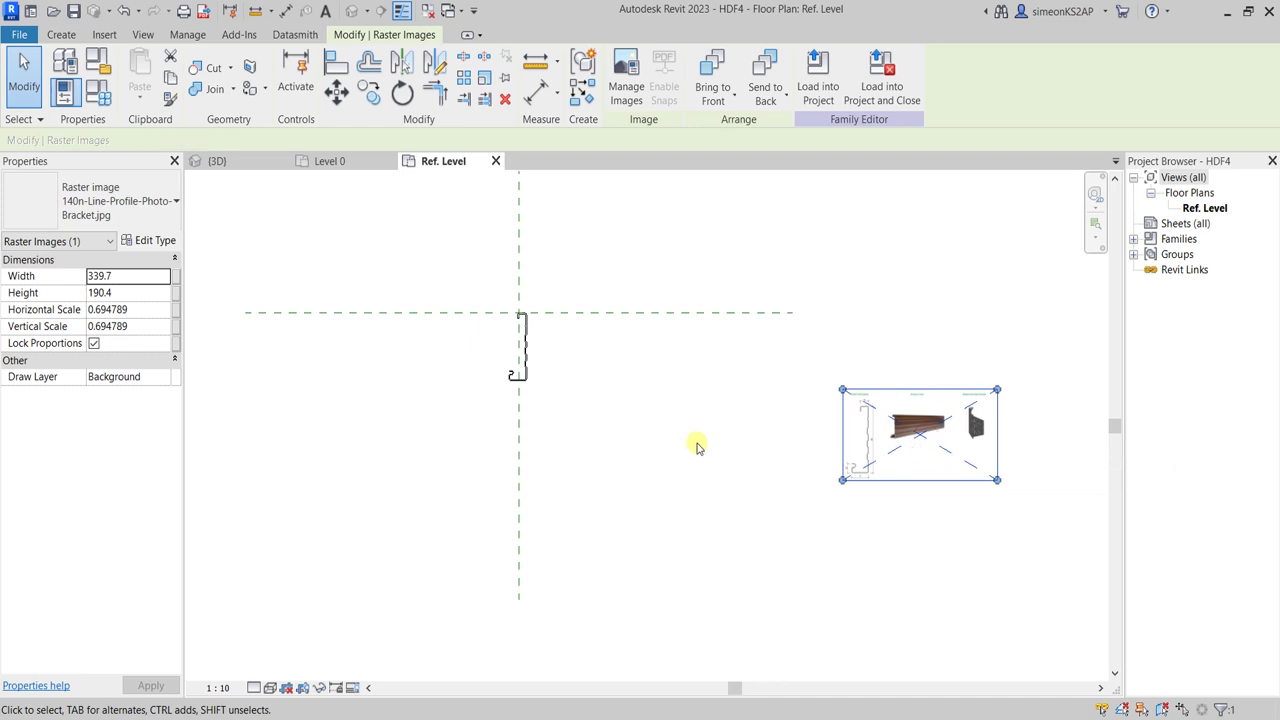
key("Delete")
scroll(541, 343, "up", 2)
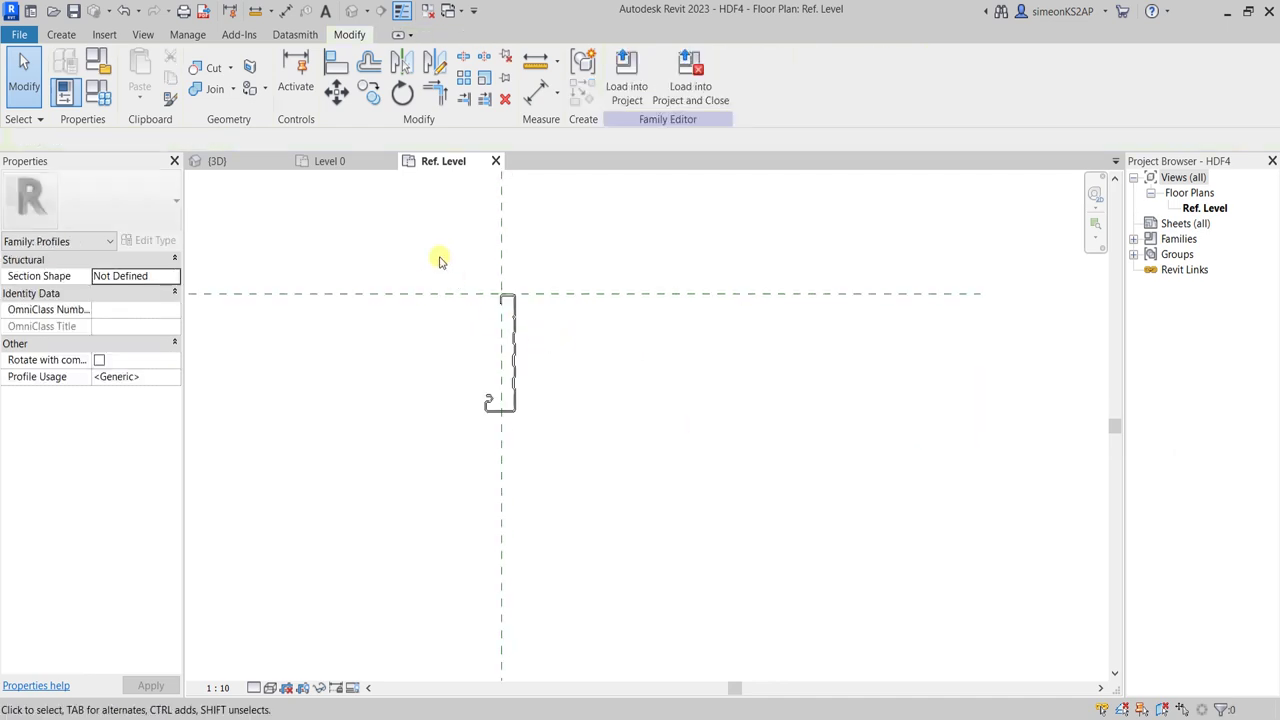
Step: Nudge all the profile lines left onto the vertical reference plane
left_click_drag(437, 257, 562, 455)
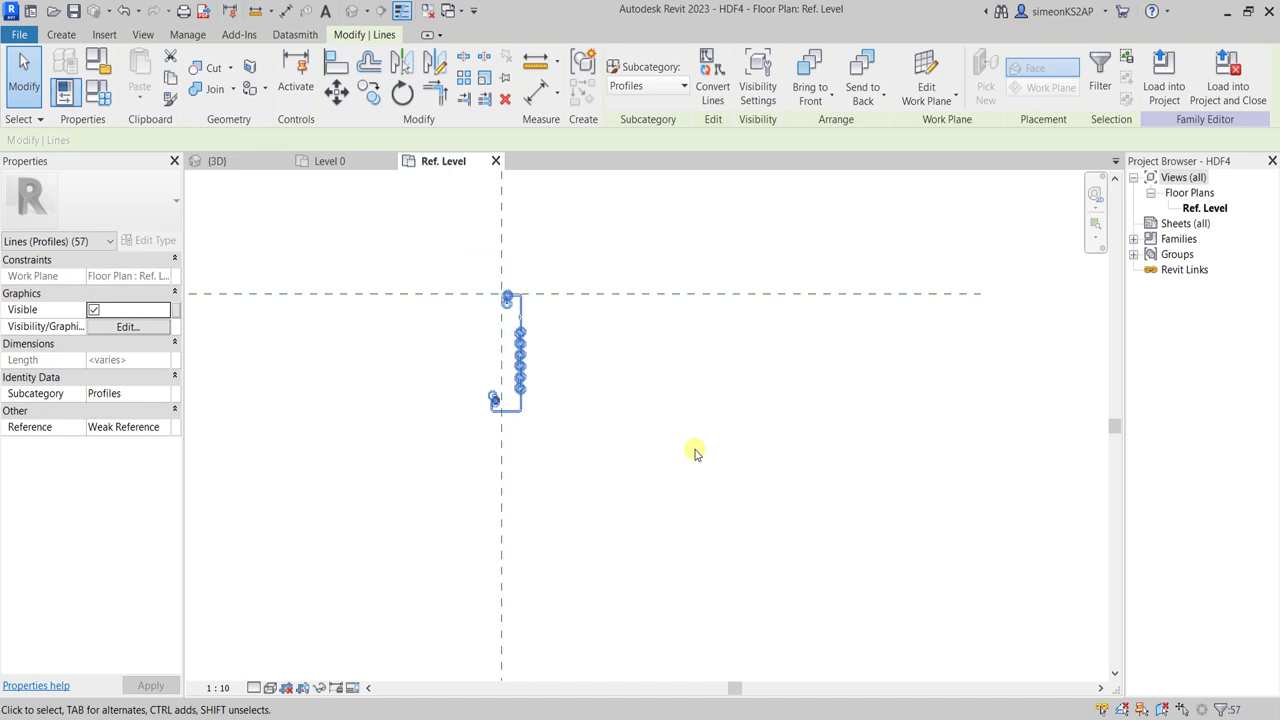
scroll(491, 400, "up", 2)
scroll(520, 374, "up", 2)
scroll(560, 380, "up", 2)
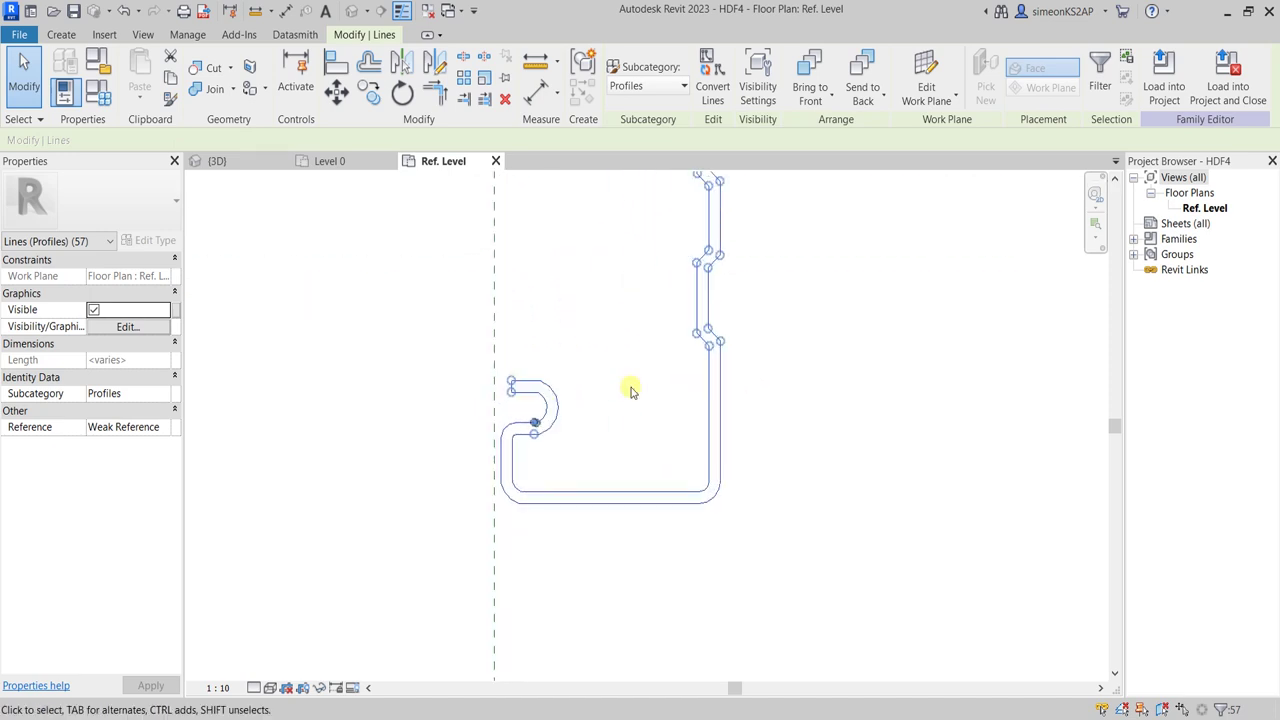
key("Left")
key("Left")
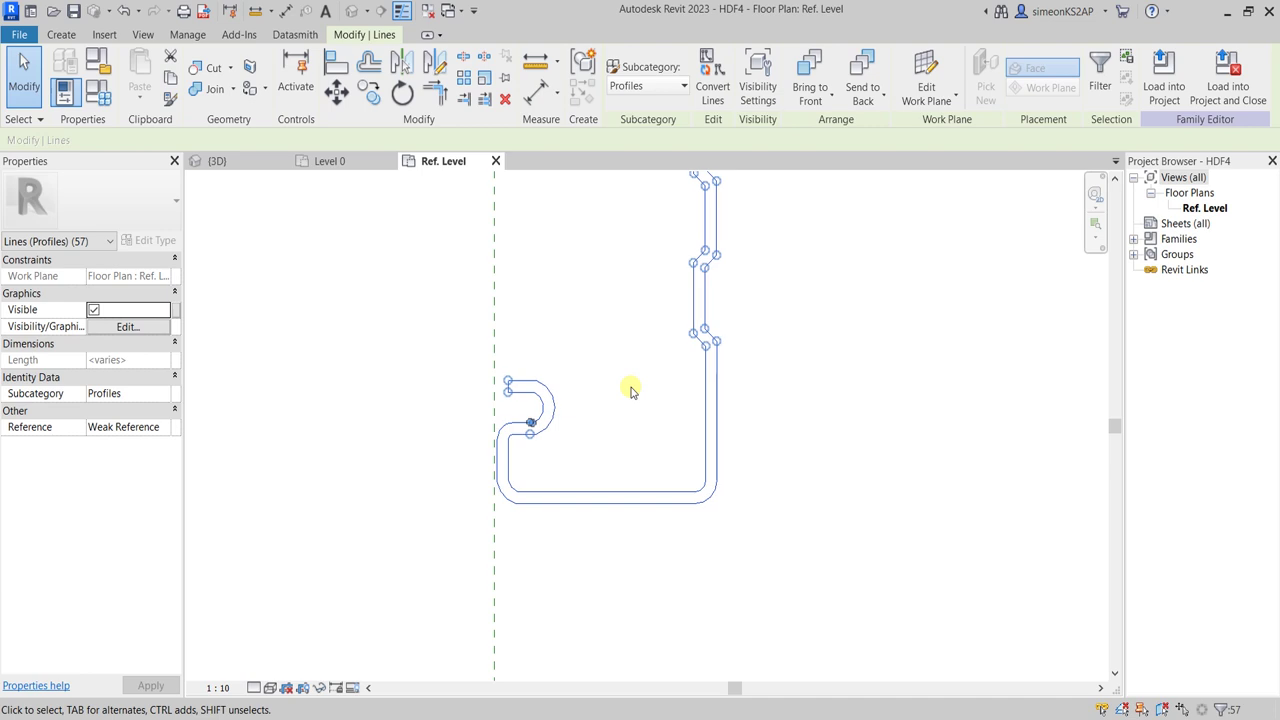
key("Left")
left_click(850, 381)
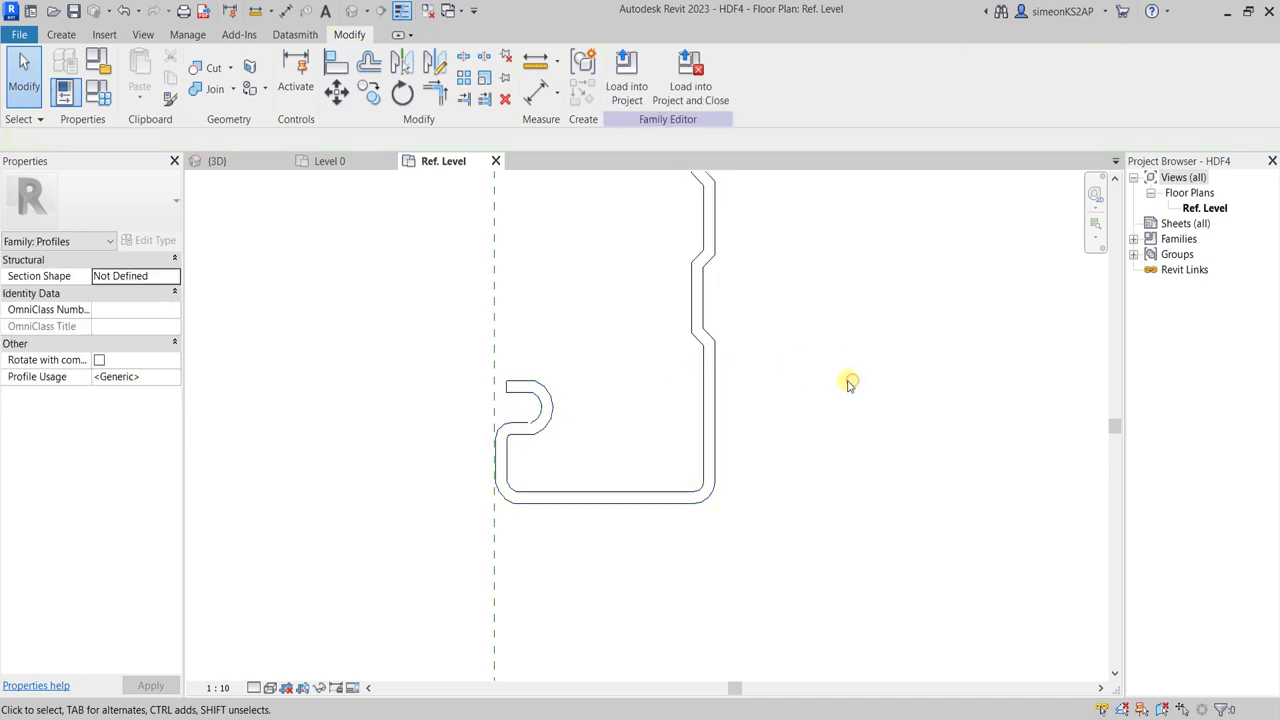
scroll(830, 390, "down", 2)
scroll(864, 362, "down", 1)
middle_click_drag(869, 360, 585, 318)
scroll(590, 330, "up", 2)
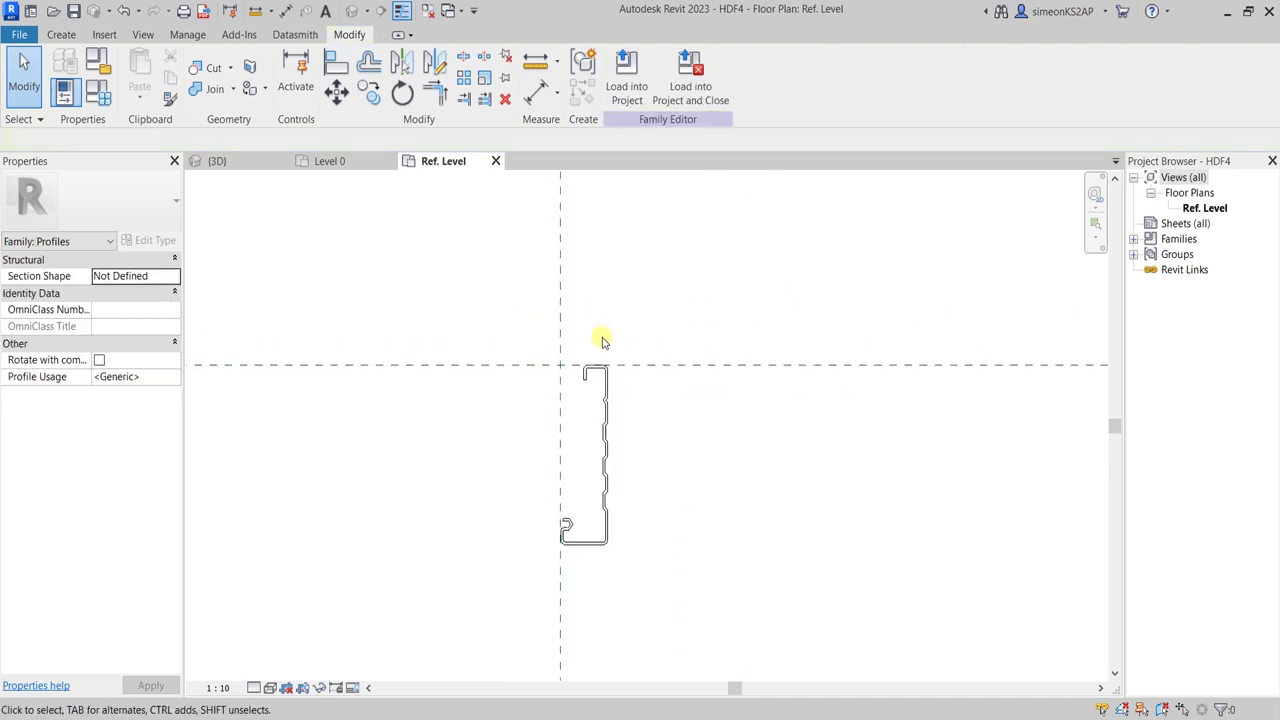
scroll(663, 389, "down", 1)
scroll(700, 380, "down", 1)
middle_click_drag(700, 380, 734, 362)
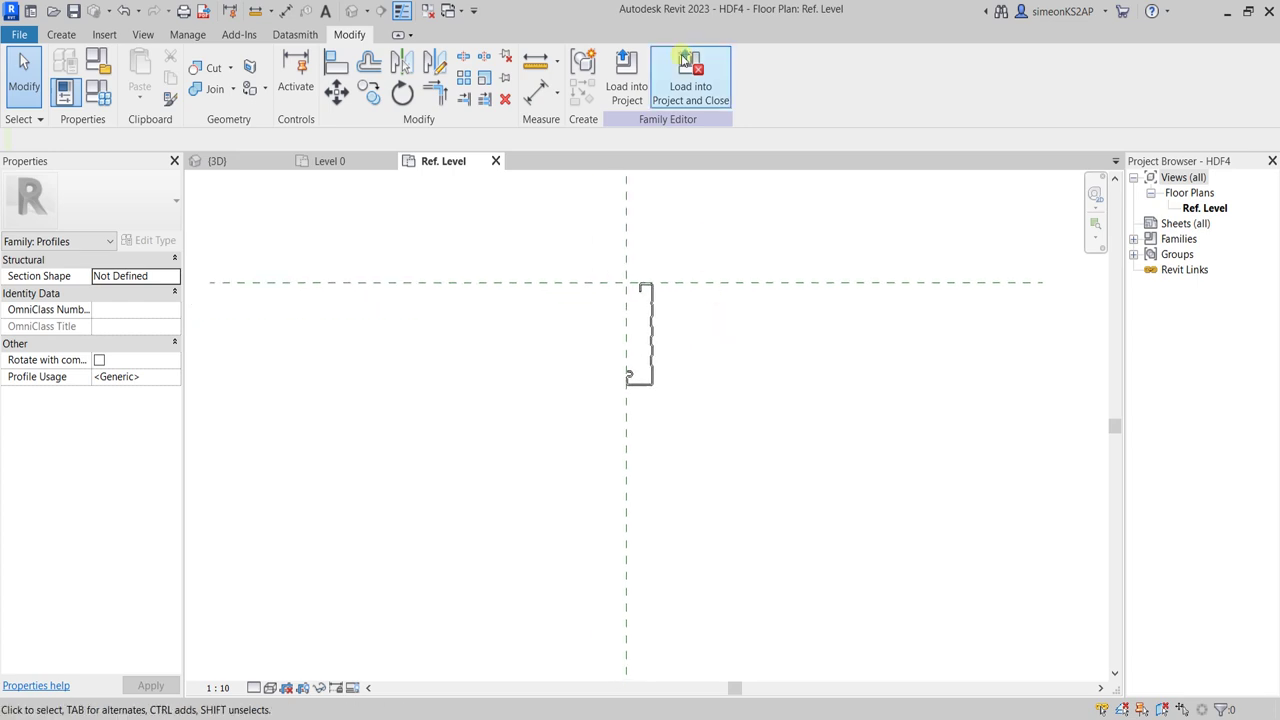
Step: Save As a family file, with the file name to be HDF5.rfa
left_click(20, 36)
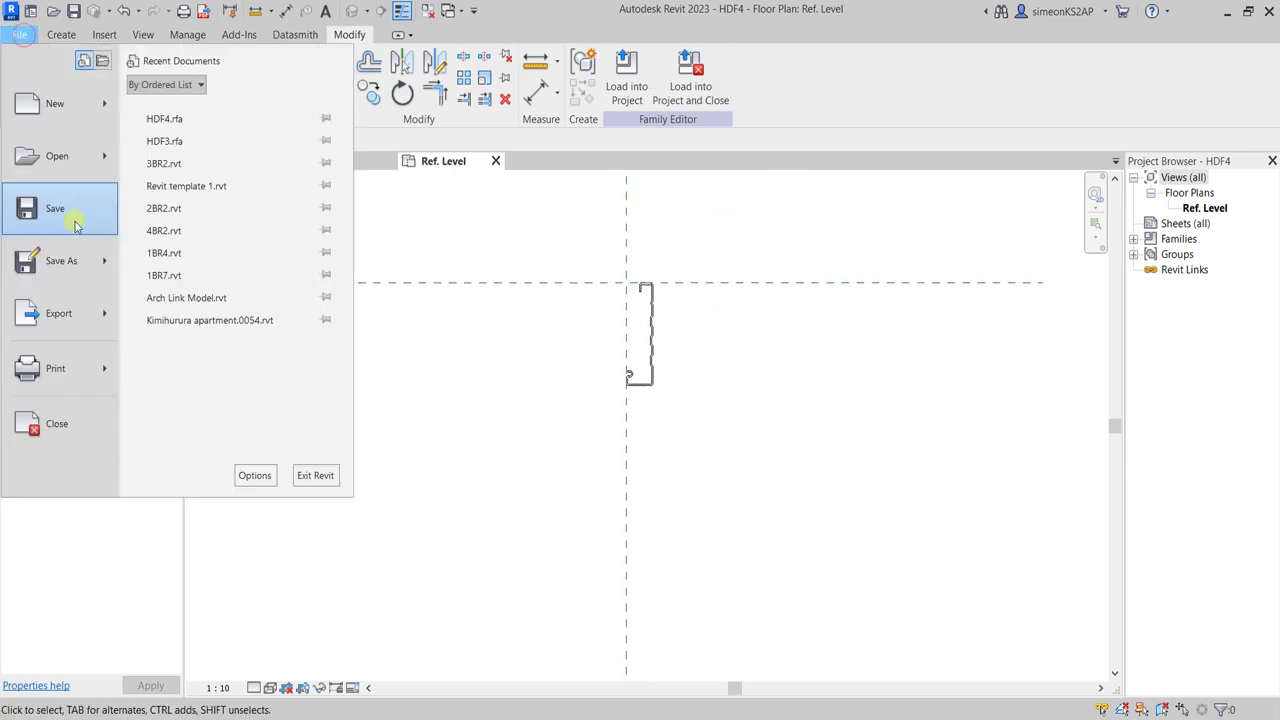
left_click(64, 264)
left_click(126, 246)
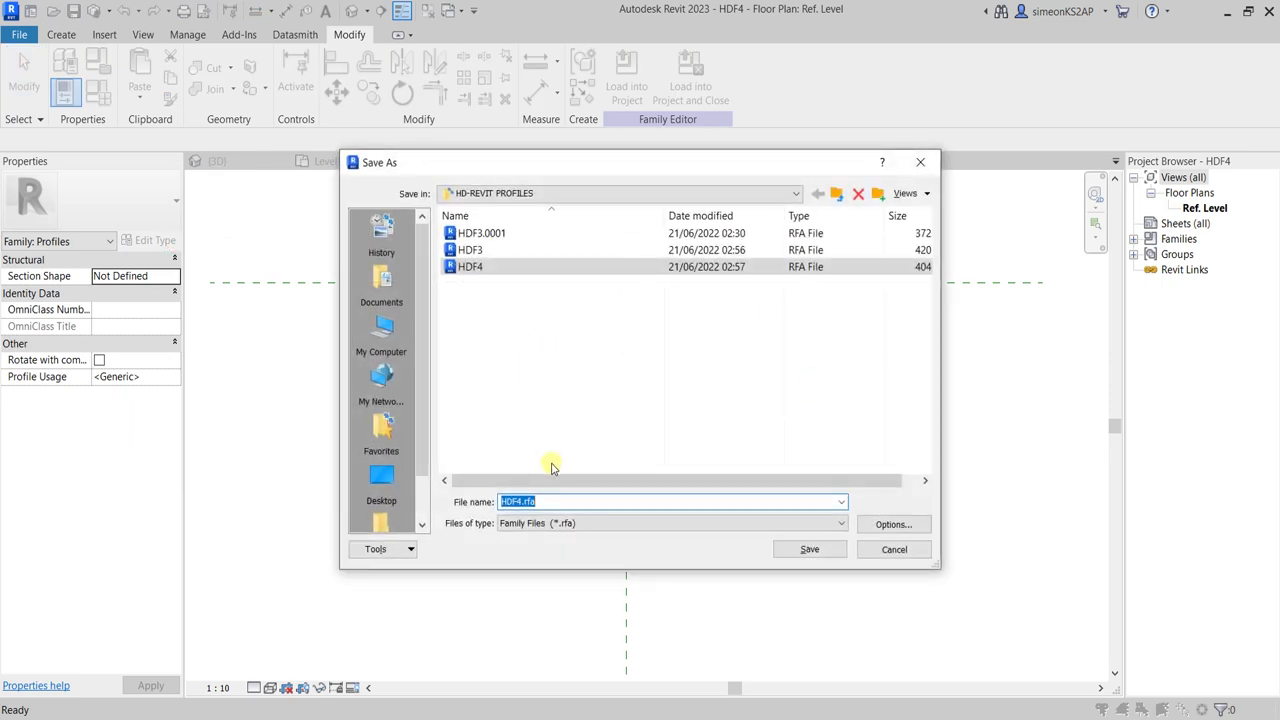
left_click(570, 500)
type("5")
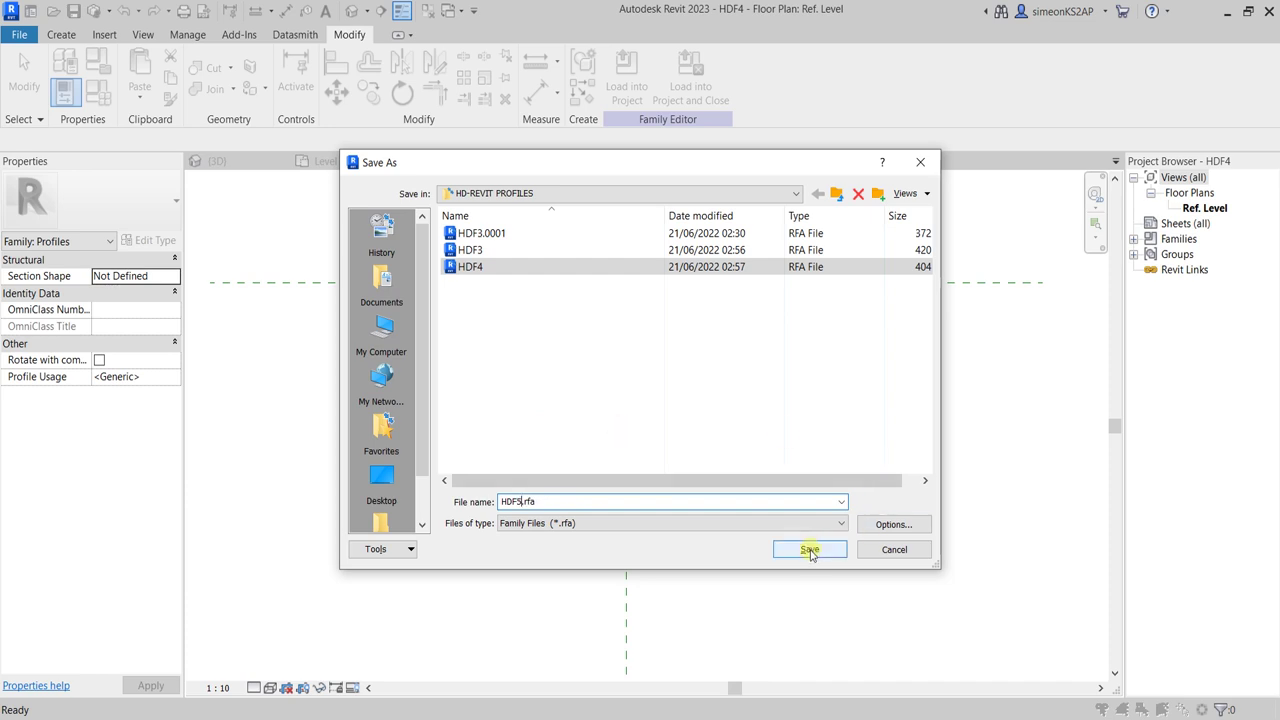
Step: Create an HDF5 folder under HD-REVIT PROFILES and save HDF5.rfa into it
left_click(836, 193)
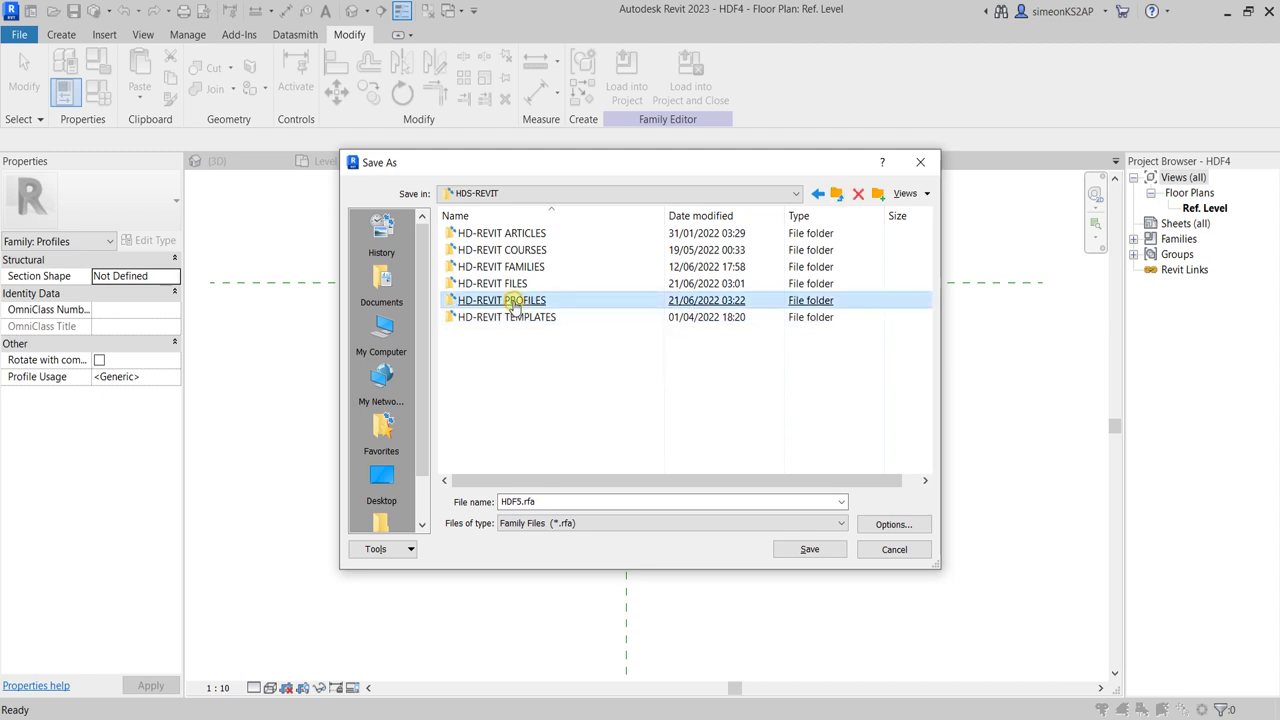
double_click(512, 300)
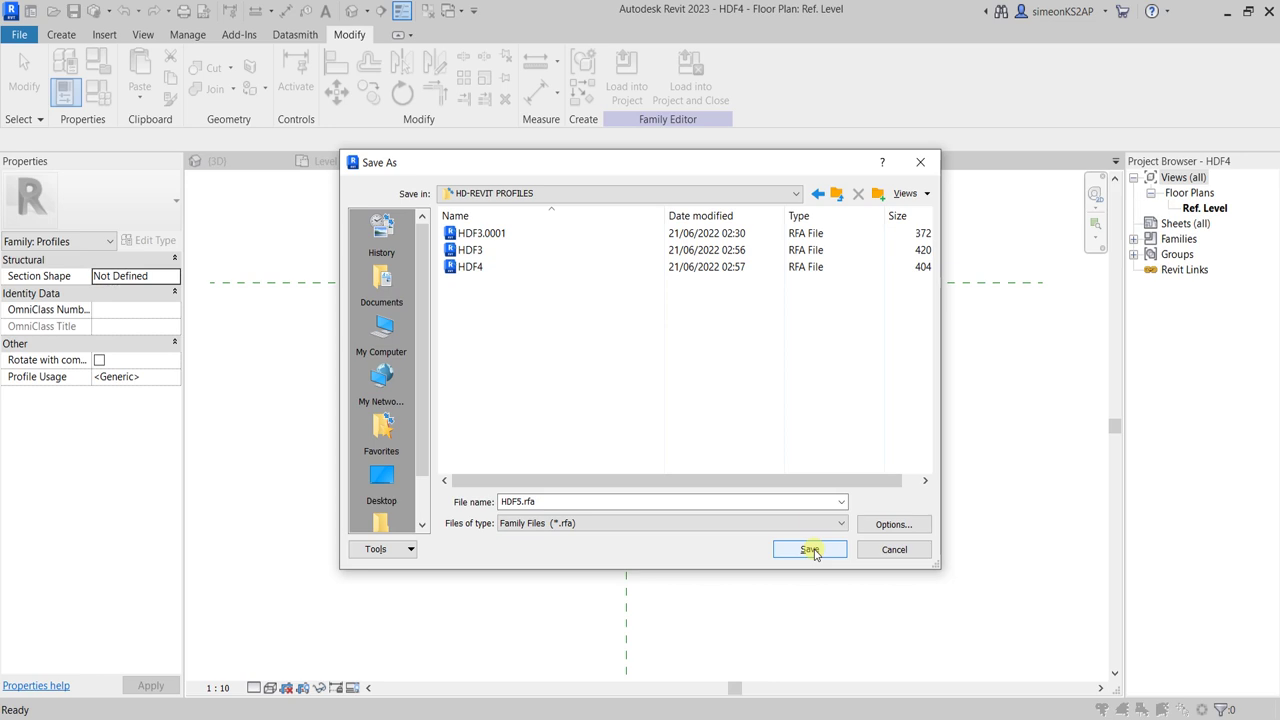
right_click(480, 315)
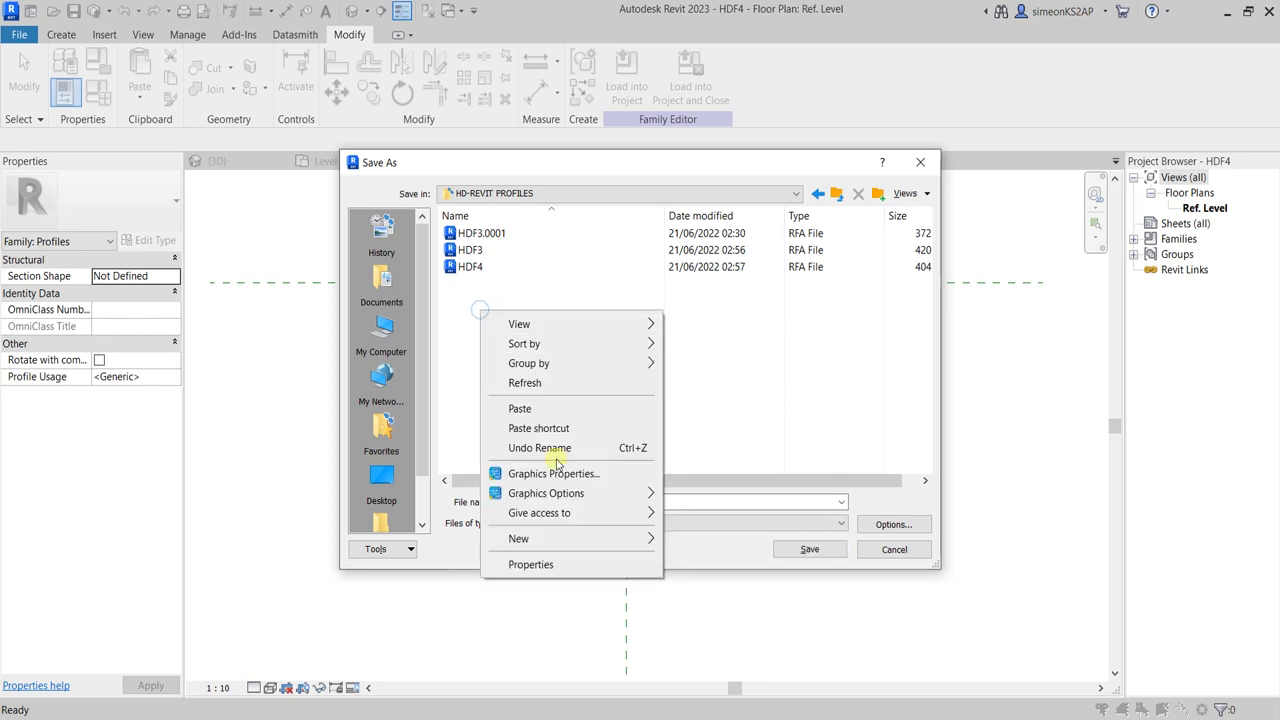
left_click(684, 539)
type("HDF5")
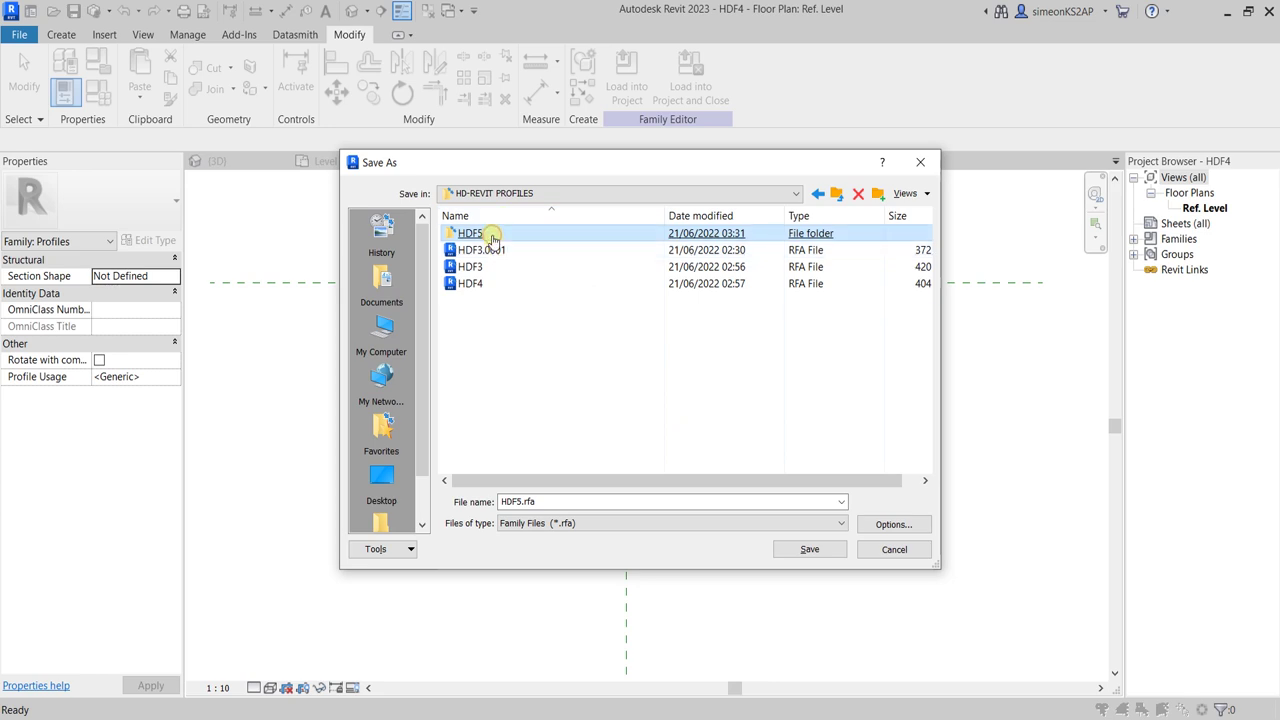
double_click(492, 240)
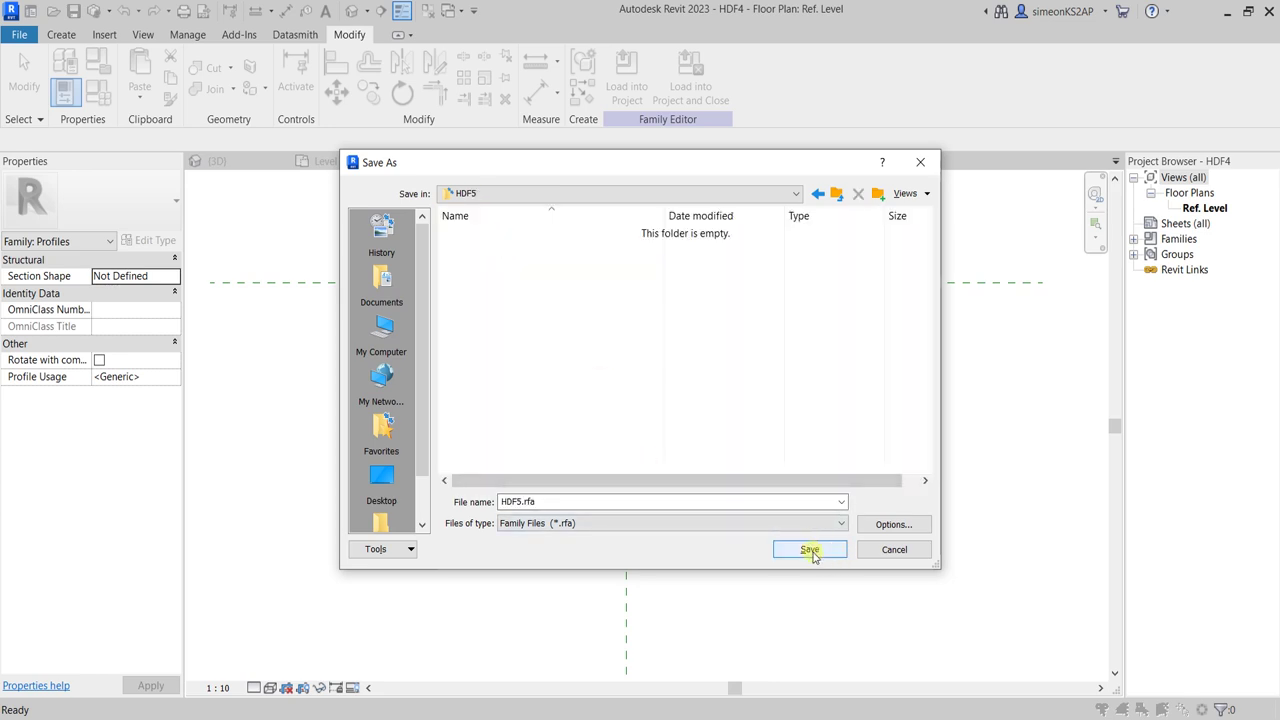
left_click(810, 551)
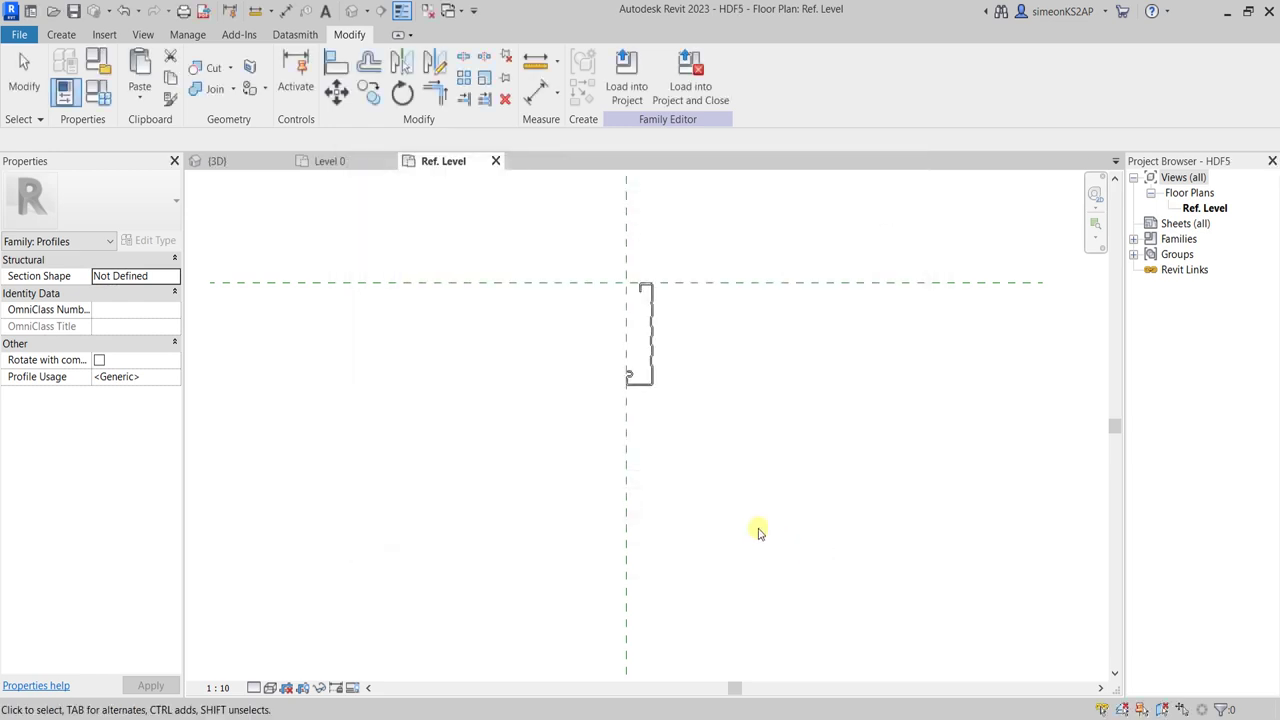
Step: Load the profile into the 3BR2 house project and select the roof fascia in 3D
left_click(626, 75)
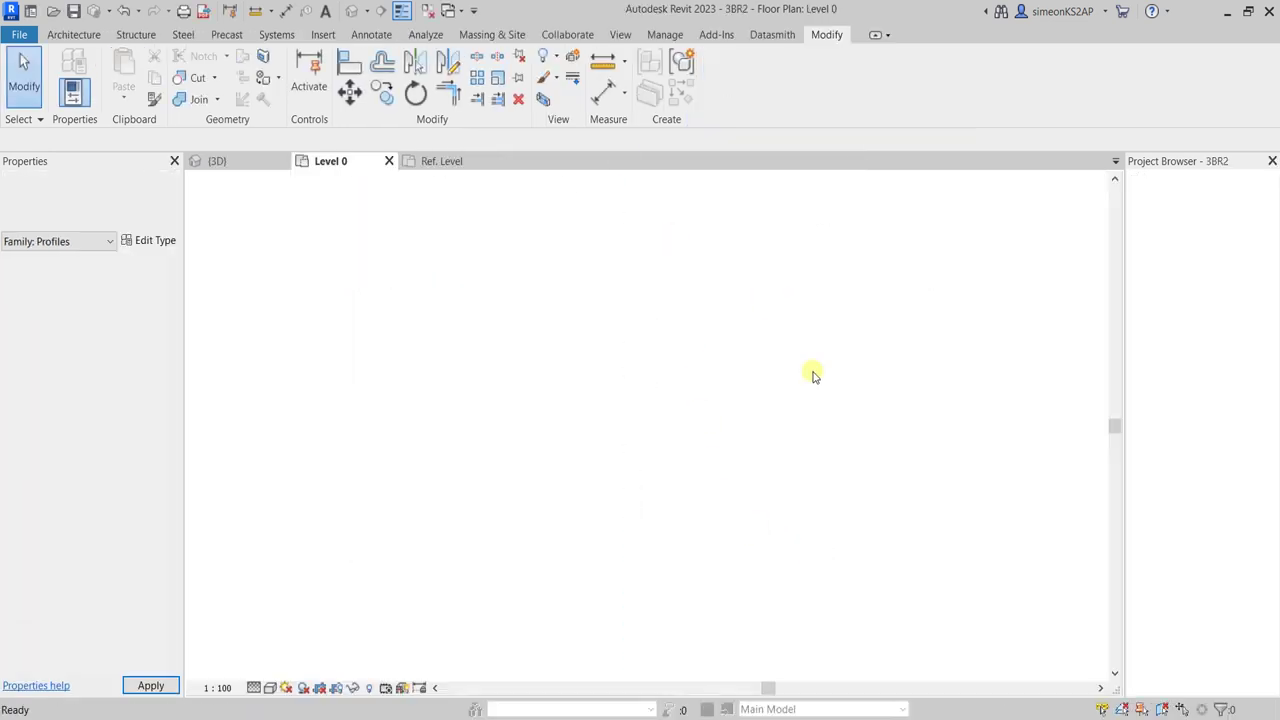
left_click(564, 327)
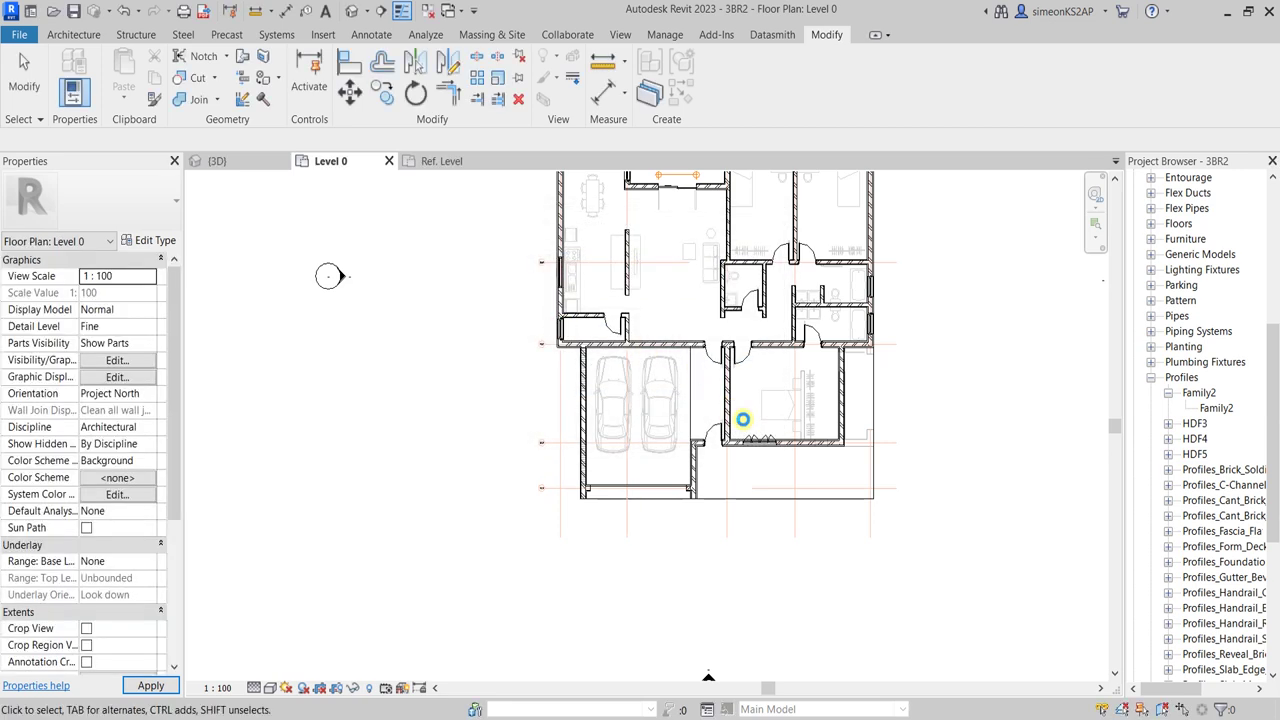
scroll(564, 560, "down", 5)
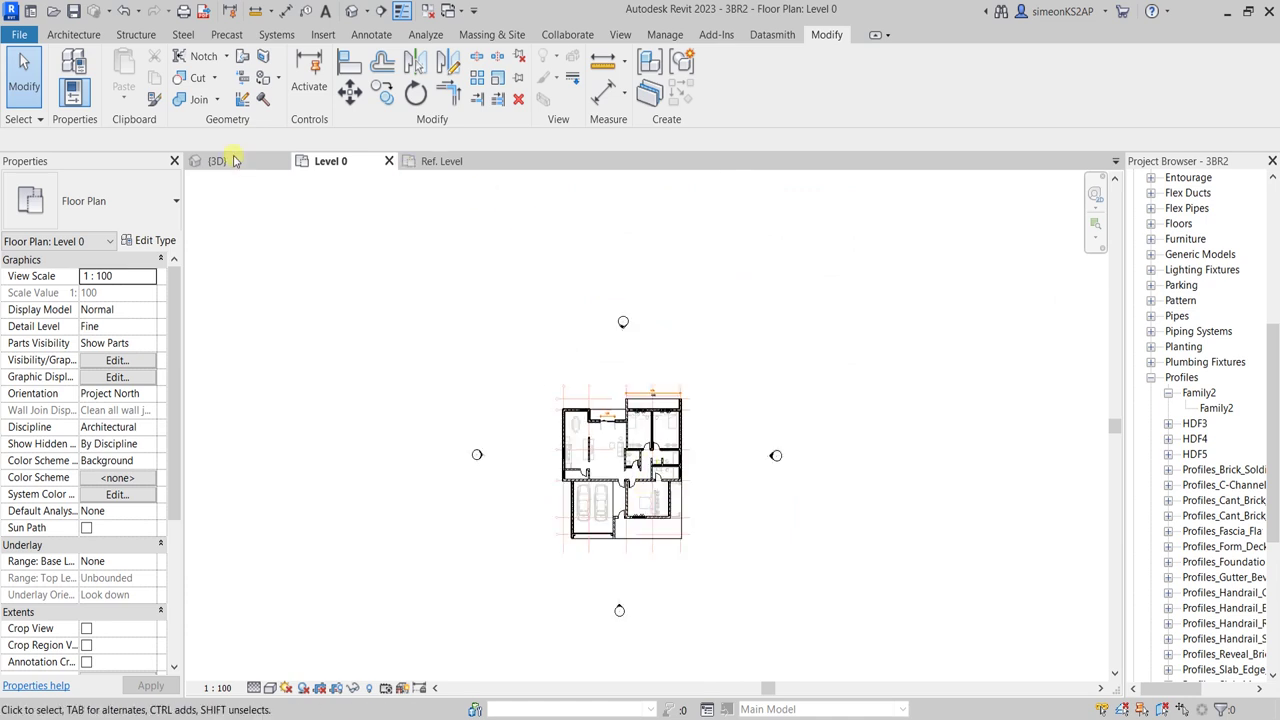
left_click(233, 161)
mouse_move(846, 448)
middle_mouse_down("shift")
mouse_move(833, 474)
mouse_move(666, 457)
mouse_move(743, 449)
mouse_move(743, 466)
mouse_move(800, 500)
mouse_move(763, 440)
middle_mouse_up("shift")
scroll(763, 440, "up", 4)
left_click(763, 434)
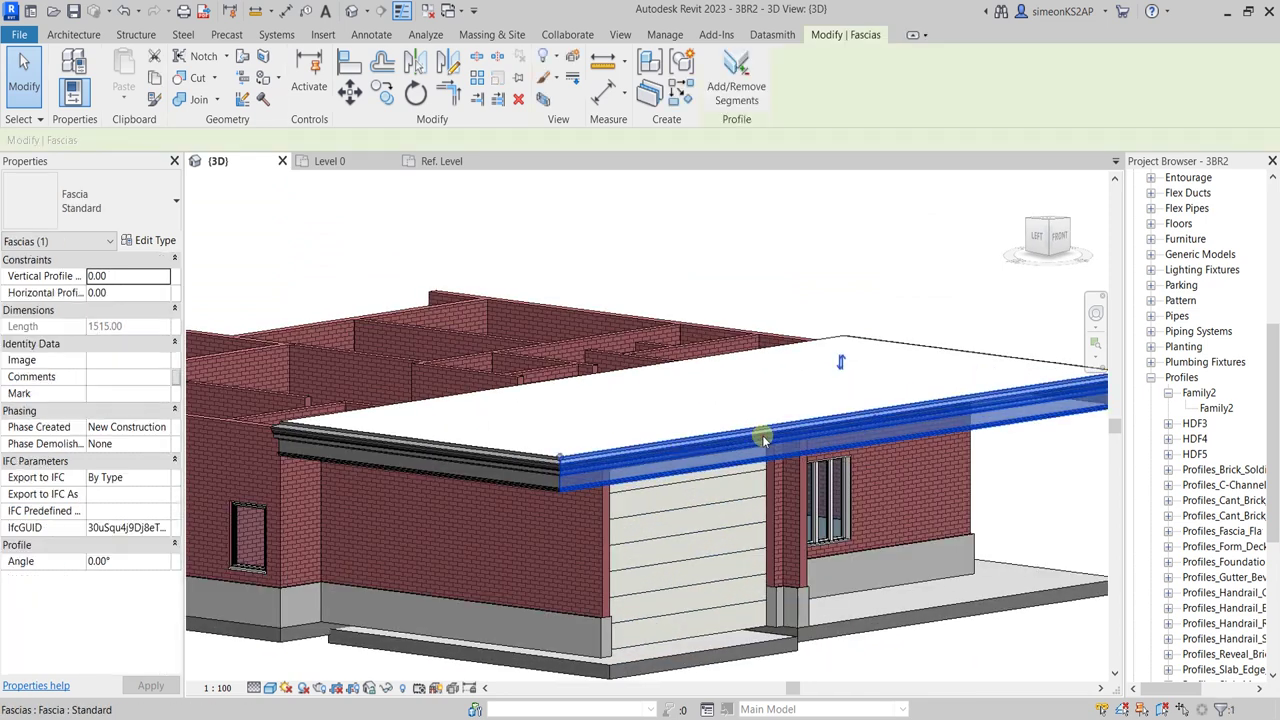
Step: Set the fascia type's Profile to HDF5 : Family2 and apply; Revit cannot create the fascia
left_click(150, 241)
left_click(820, 226)
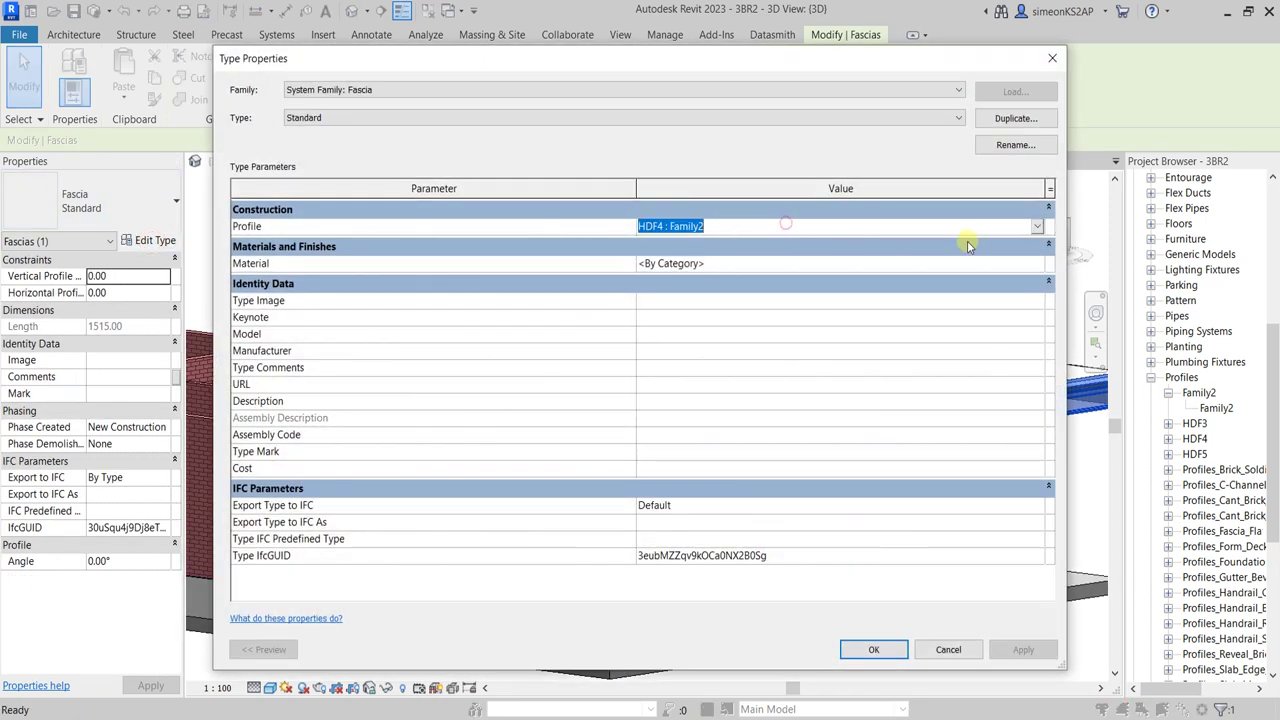
left_click(1040, 227)
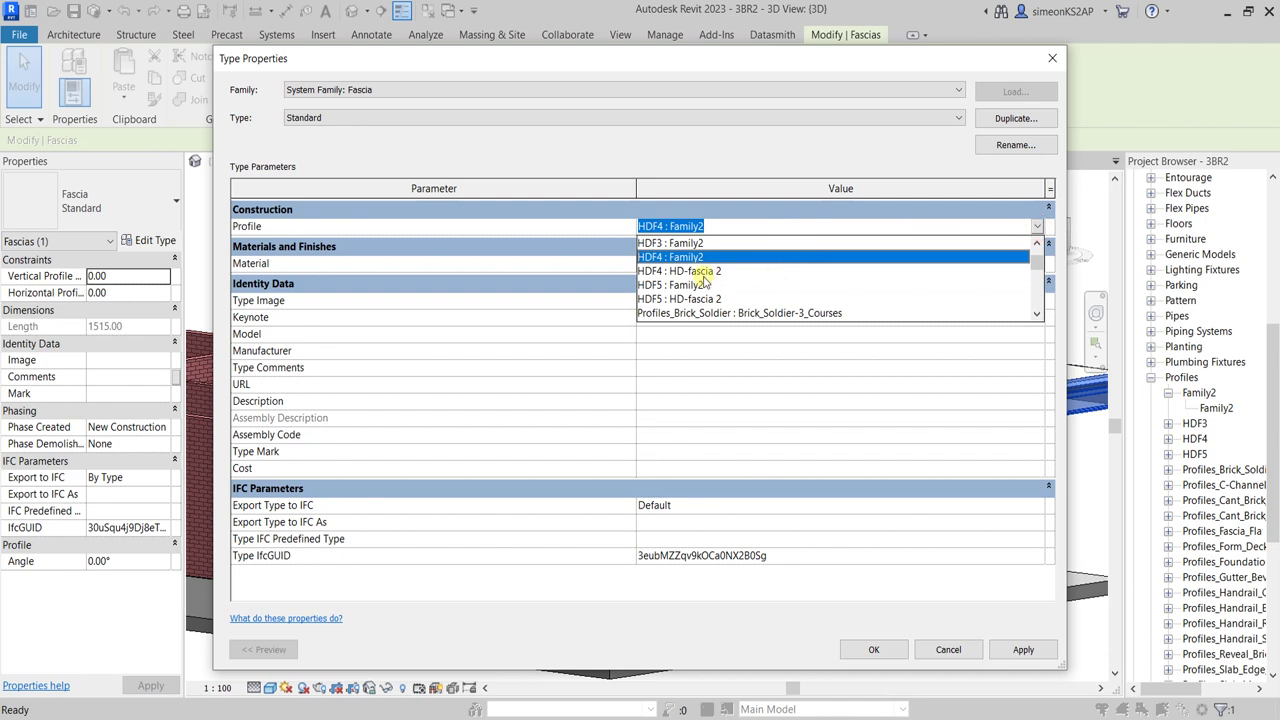
scroll(704, 279, "down", 2)
scroll(715, 282, "up", 1)
scroll(727, 284, "up", 2)
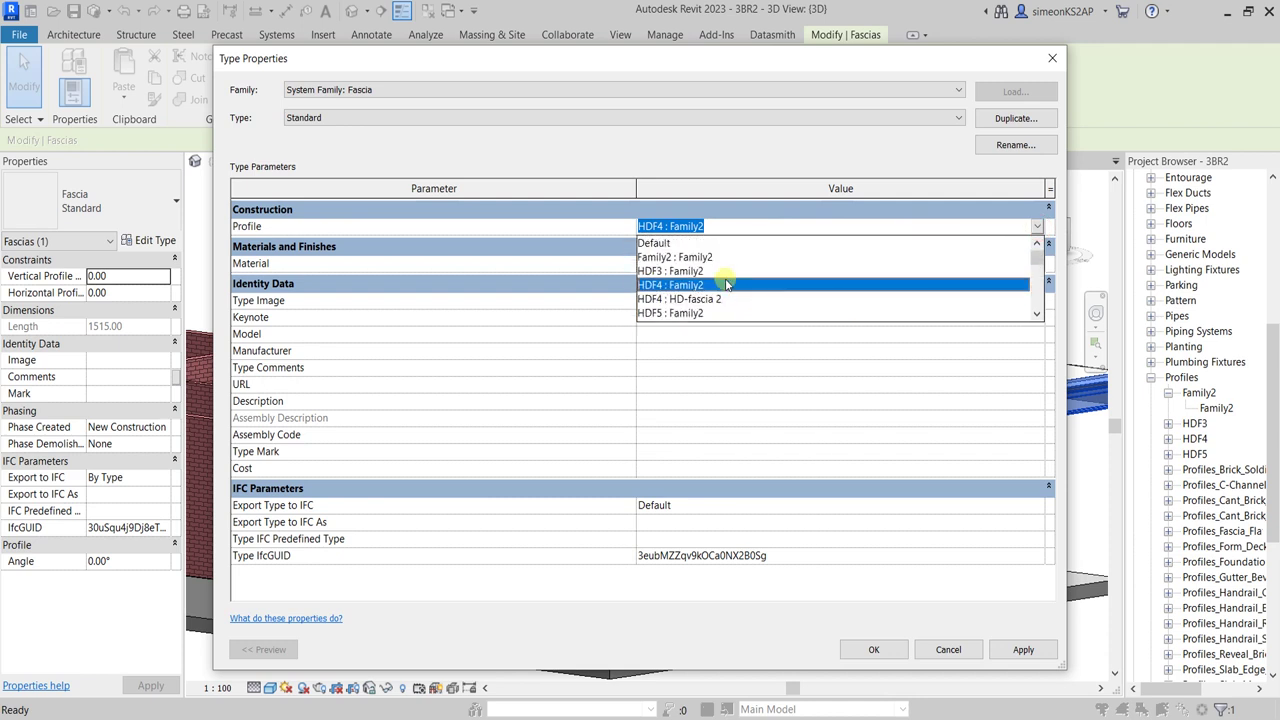
left_click(686, 312)
left_click(1005, 650)
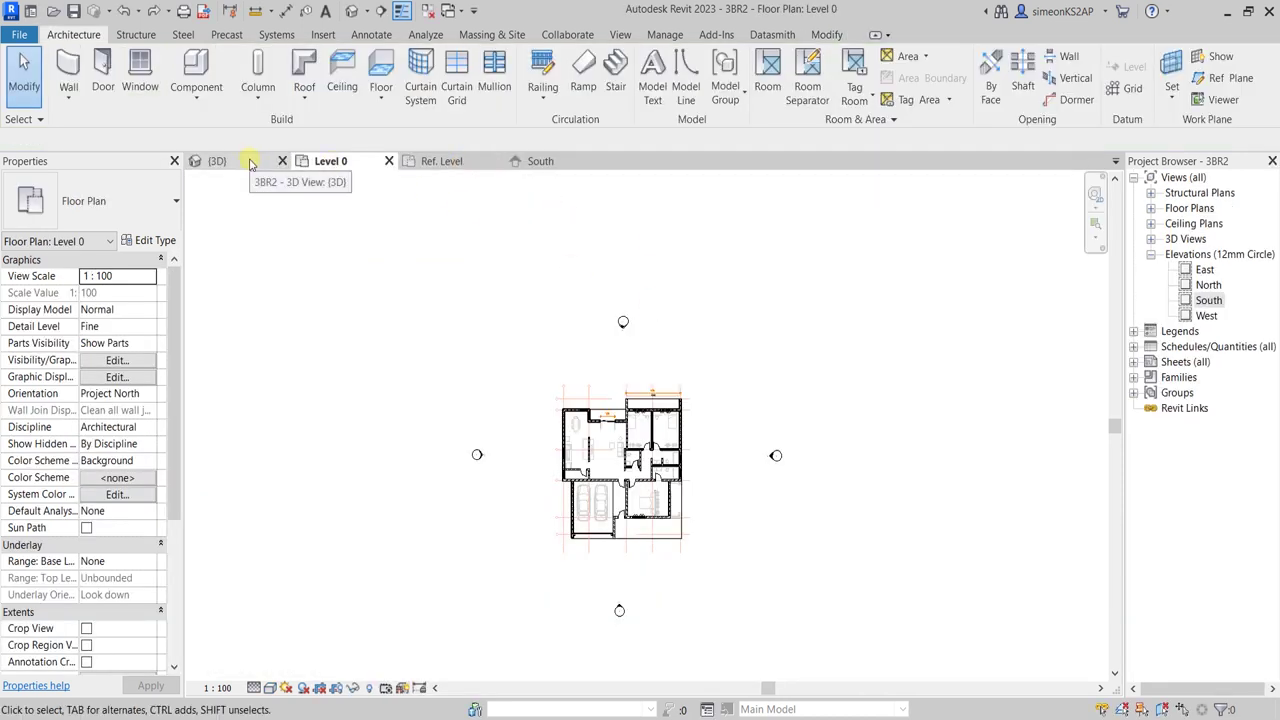
left_click(250, 163)
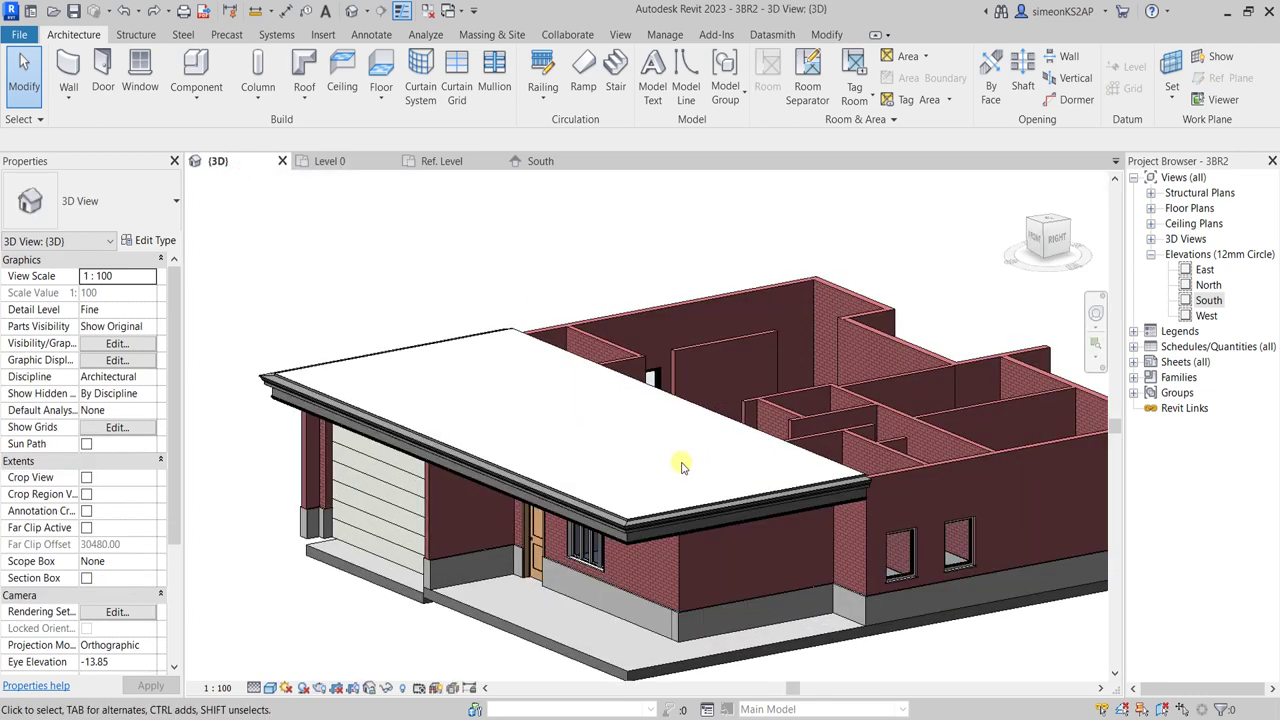
Step: Open the HDF5 profile's Ref. Level sketch and zoom in on the hook
left_click(446, 163)
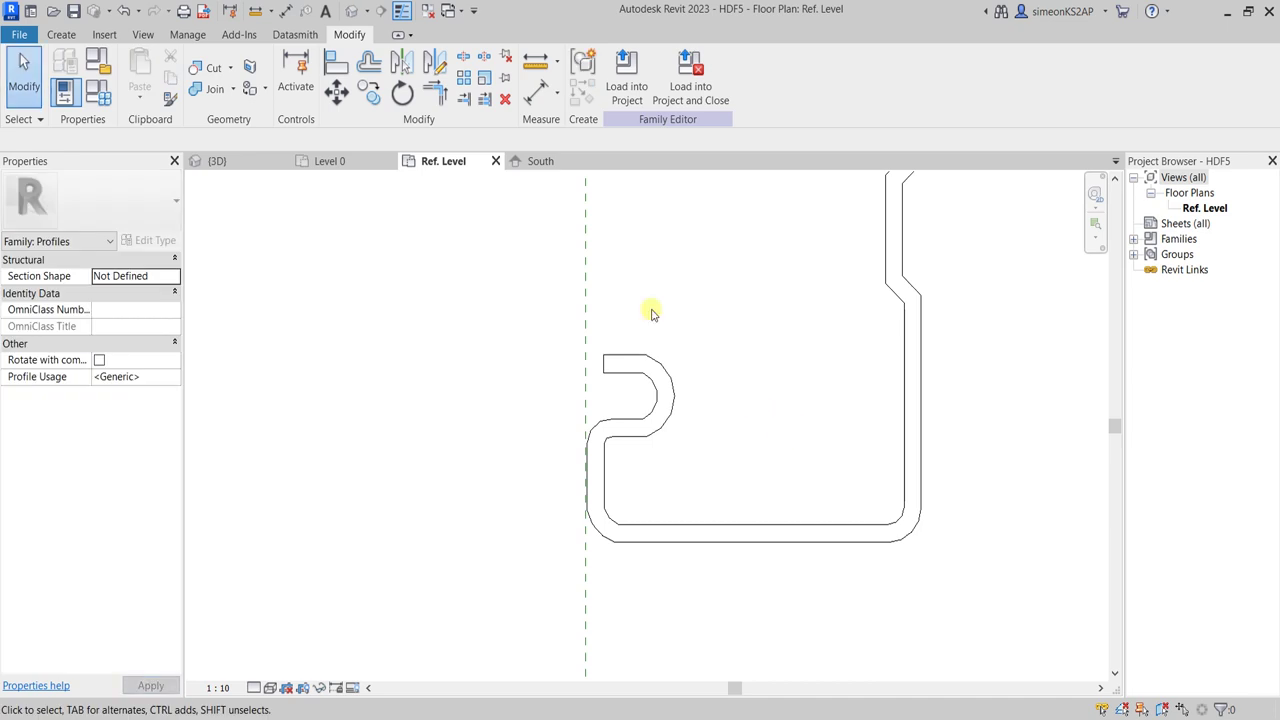
mouse_move(697, 345)
middle_mouse_down()
mouse_move(700, 423)
mouse_move(672, 542)
middle_mouse_up()
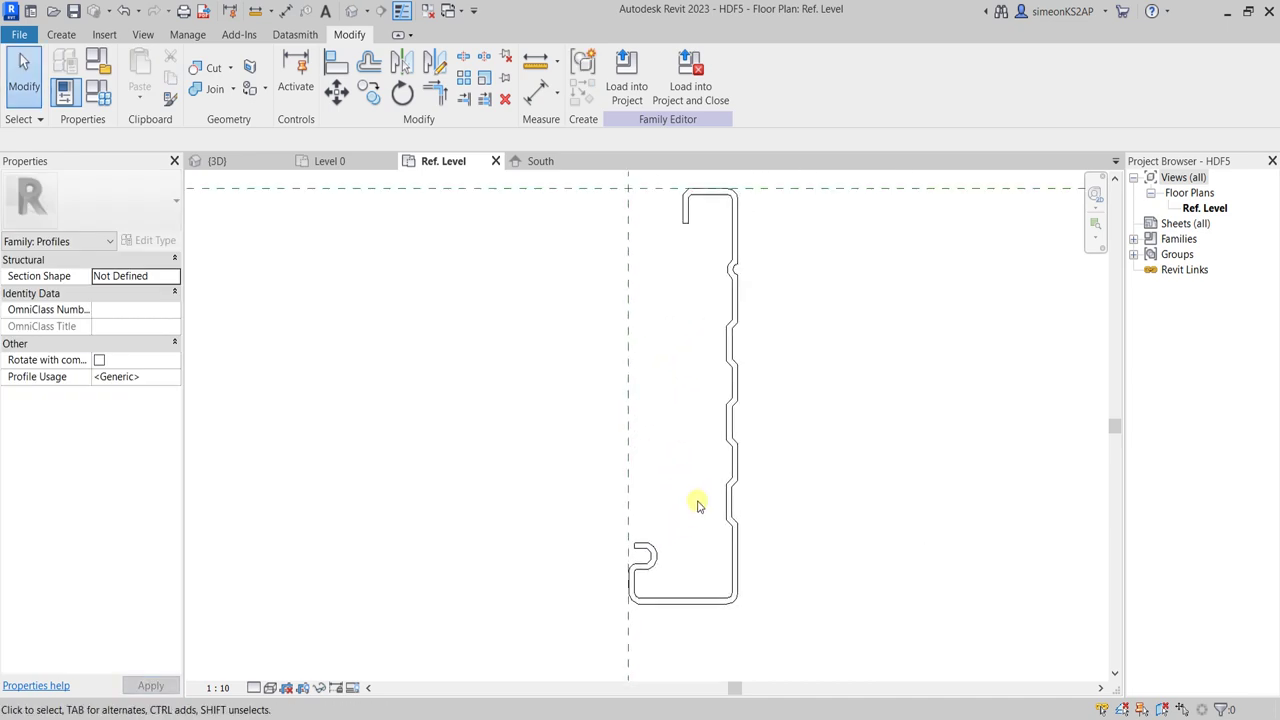
scroll(655, 597, "up", 2)
scroll(623, 560, "up", 2)
scroll(706, 534, "down", 2)
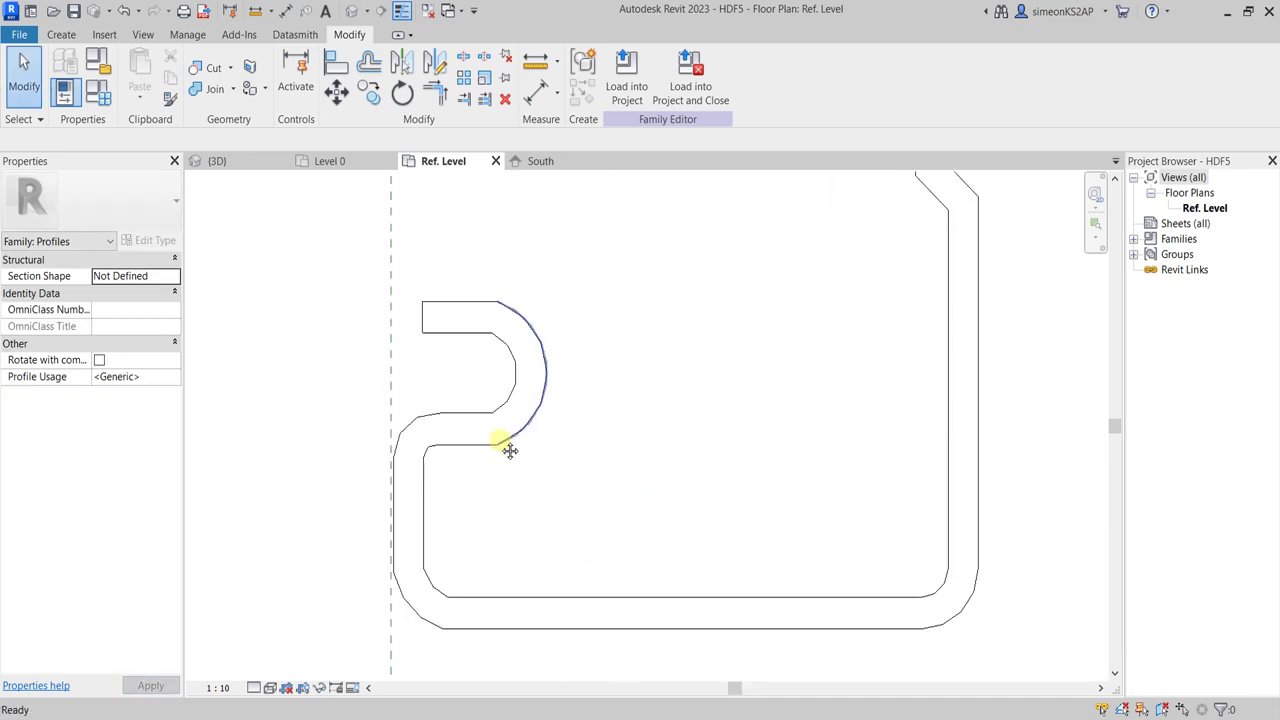
scroll(509, 449, "up", 2)
scroll(700, 460, "down", 3)
scroll(600, 420, "up", 2)
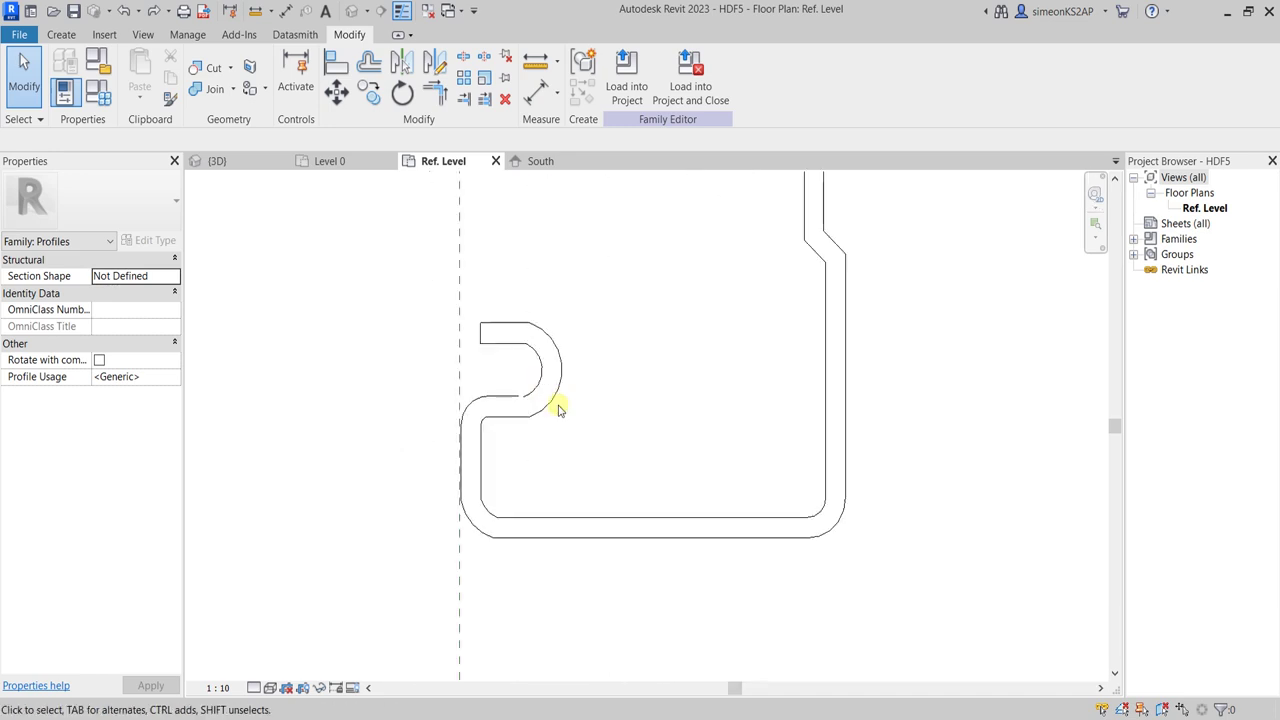
scroll(530, 395, "up", 1)
middle_click_drag(509, 390, 553, 392)
Step: Trim/Extend (TR) the inner line to the hook arc, then window-select all profile lines
key("t")
key("r")
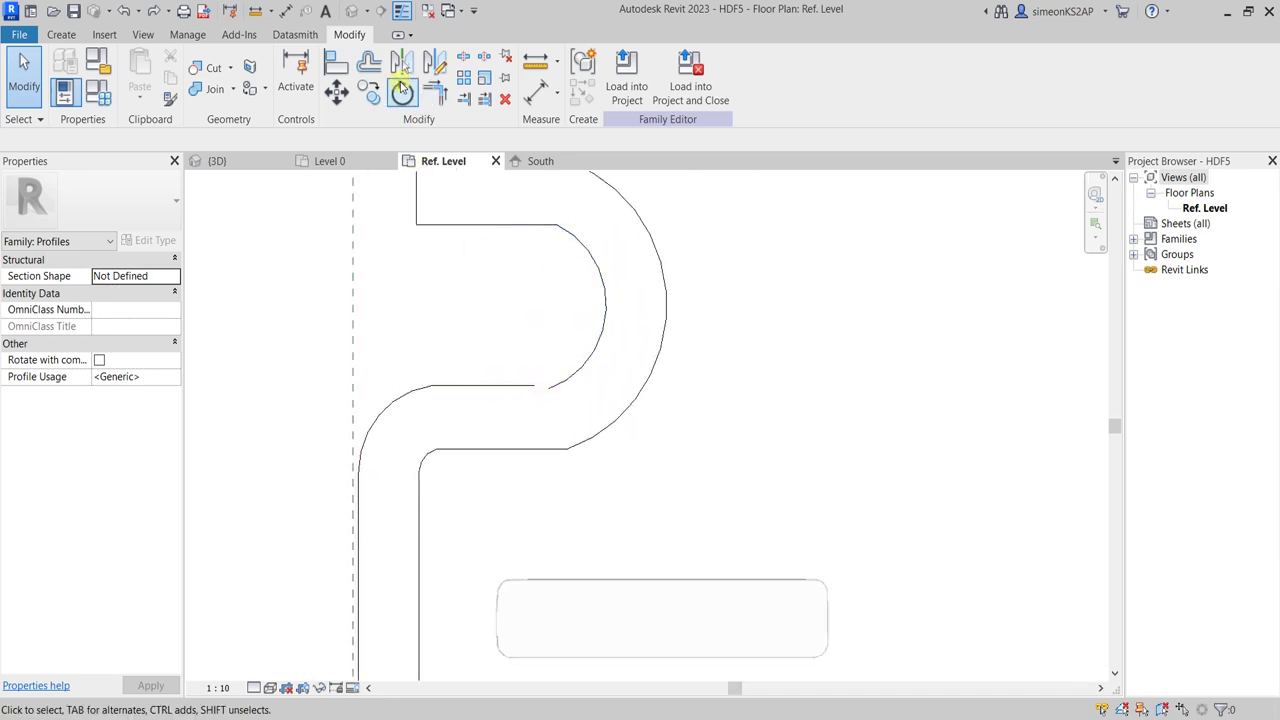
left_click(560, 382)
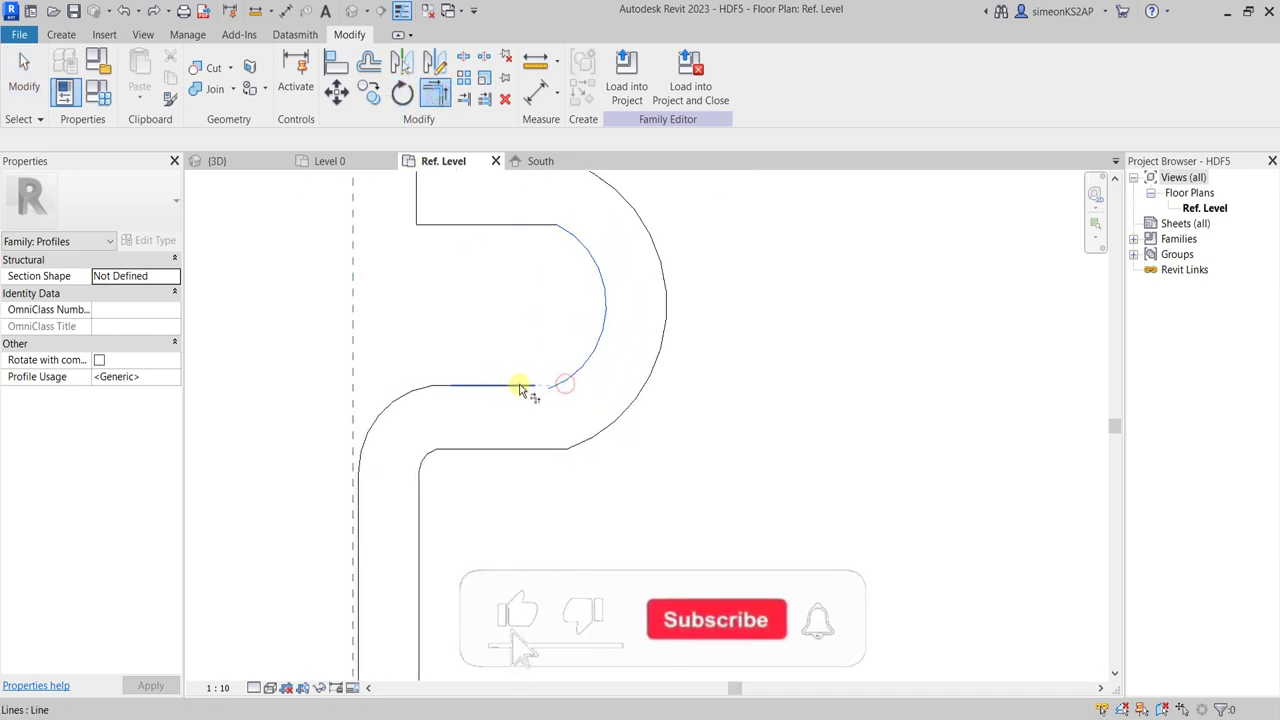
left_click(523, 385)
scroll(651, 420, "down", 2)
middle_click_drag(651, 420, 735, 364)
scroll(735, 364, "down", 4)
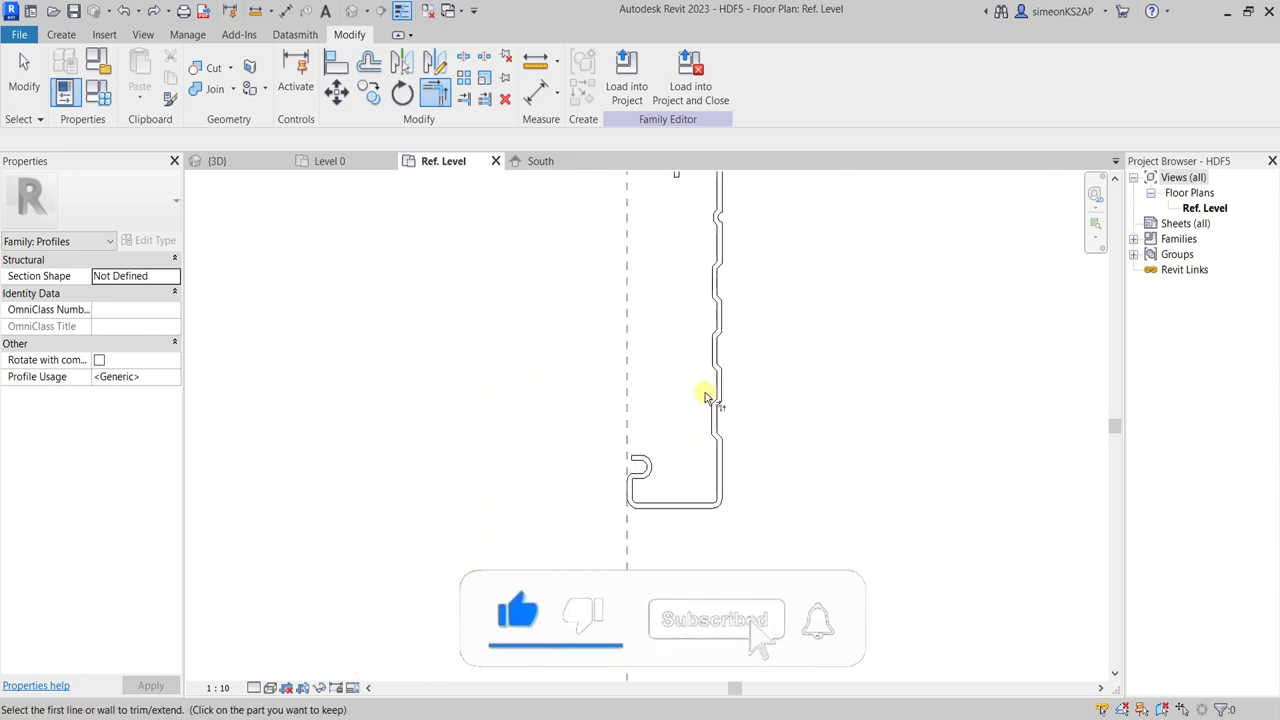
middle_click_drag(740, 294, 725, 352)
right_click(725, 352)
left_click(745, 352)
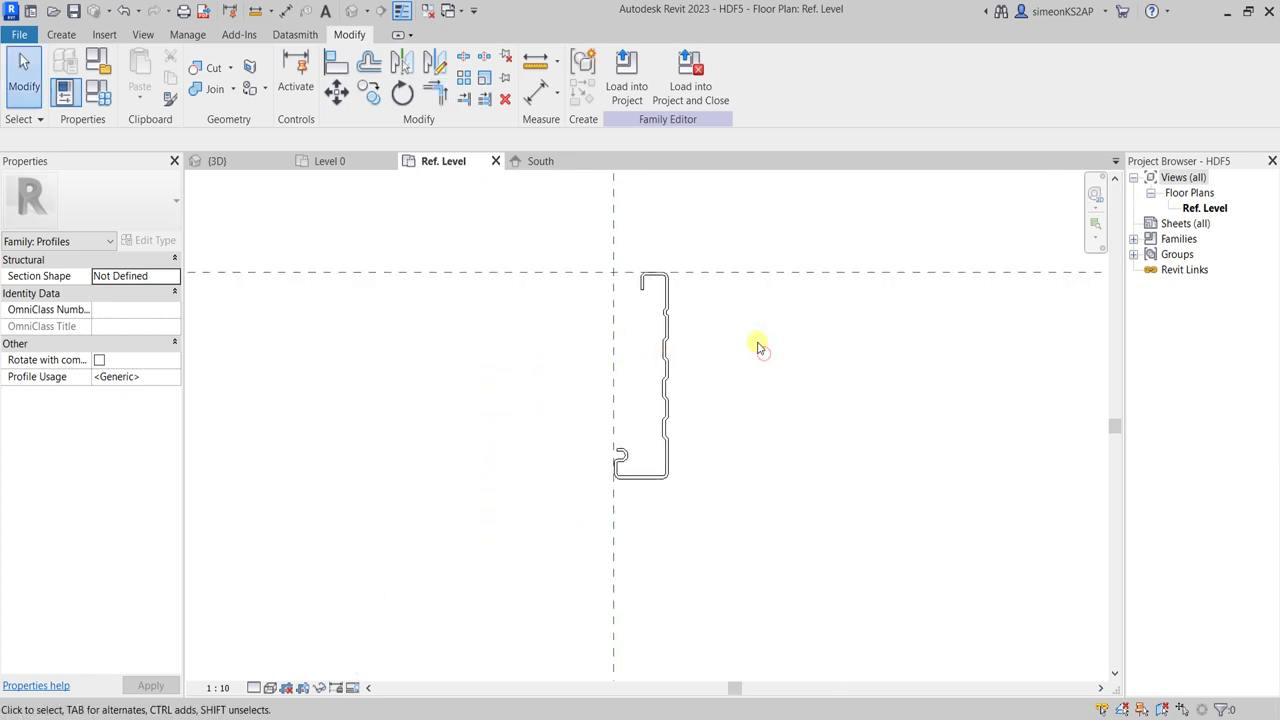
right_click(757, 347)
left_click(782, 351)
scroll(591, 347, "down", 2)
left_click_drag(578, 275, 657, 462)
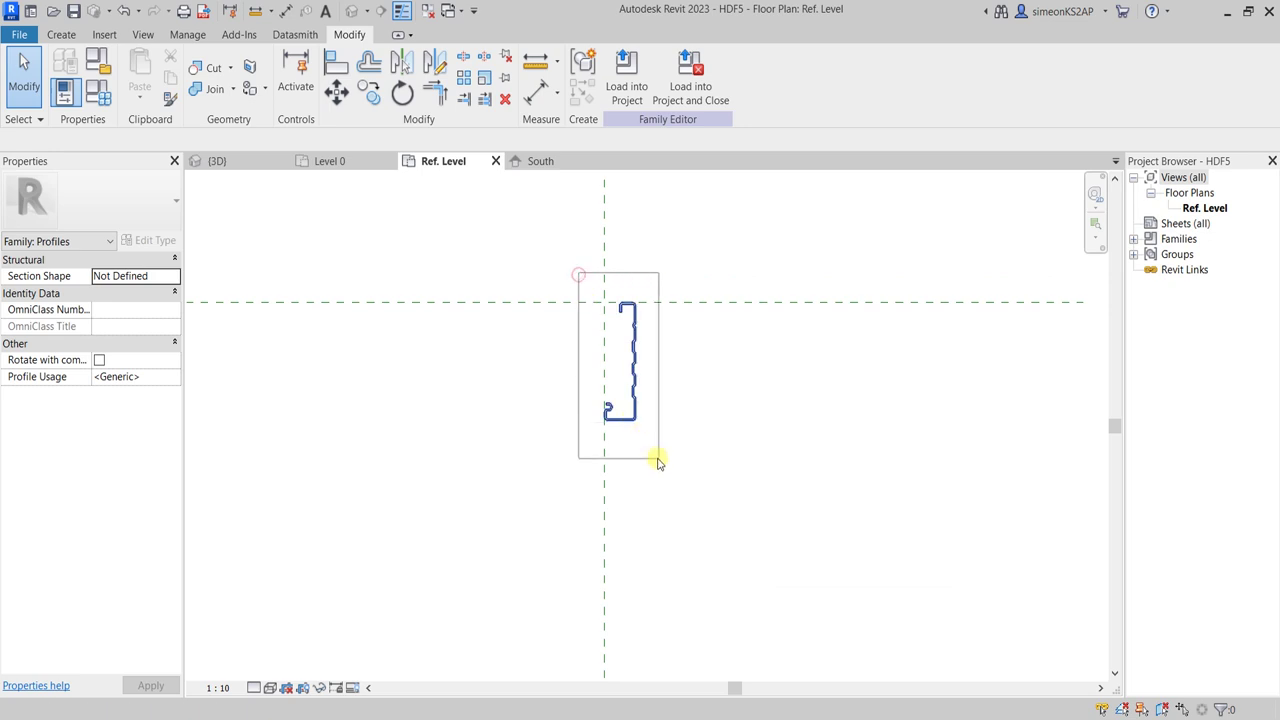
Step: Try scaling the profile lines, then undo the oversized result
left_click(483, 78)
scroll(634, 300, "up", 3)
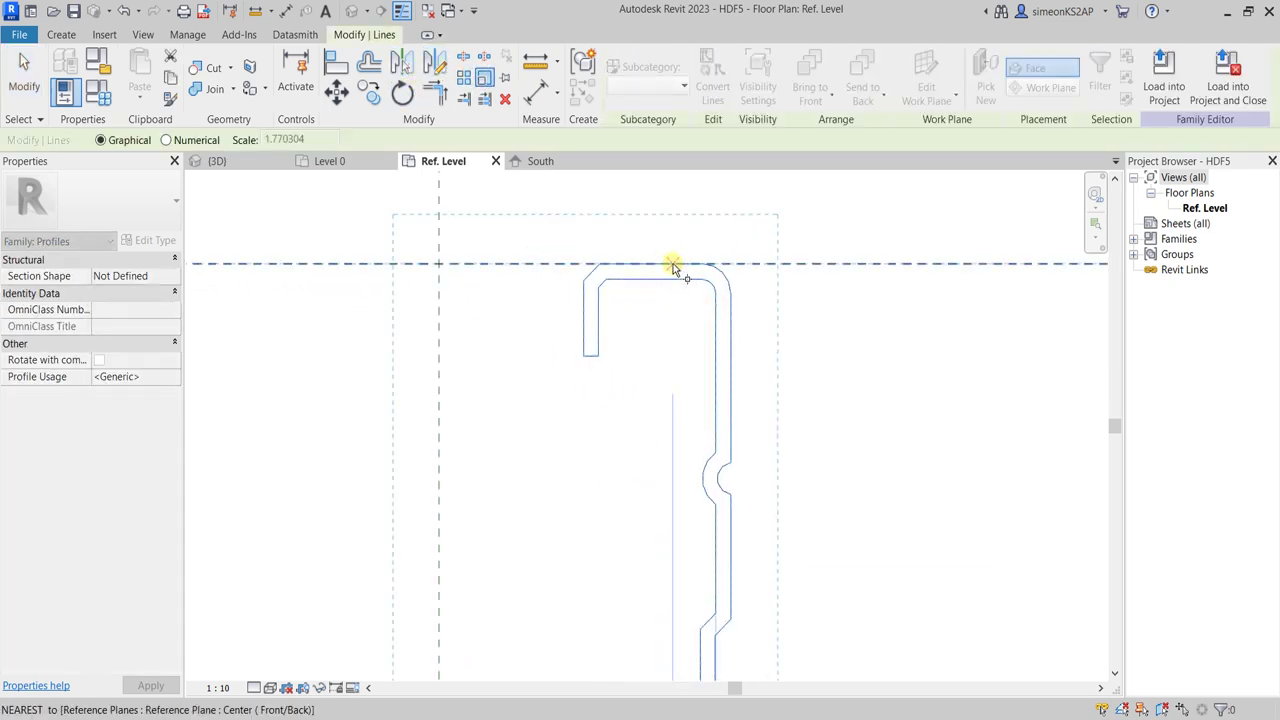
left_click(672, 268)
scroll(663, 351, "down", 3)
mouse_move(686, 277)
middle_mouse_down()
mouse_move(694, 497)
mouse_move(705, 360)
middle_mouse_up()
scroll(695, 475, "up", 2)
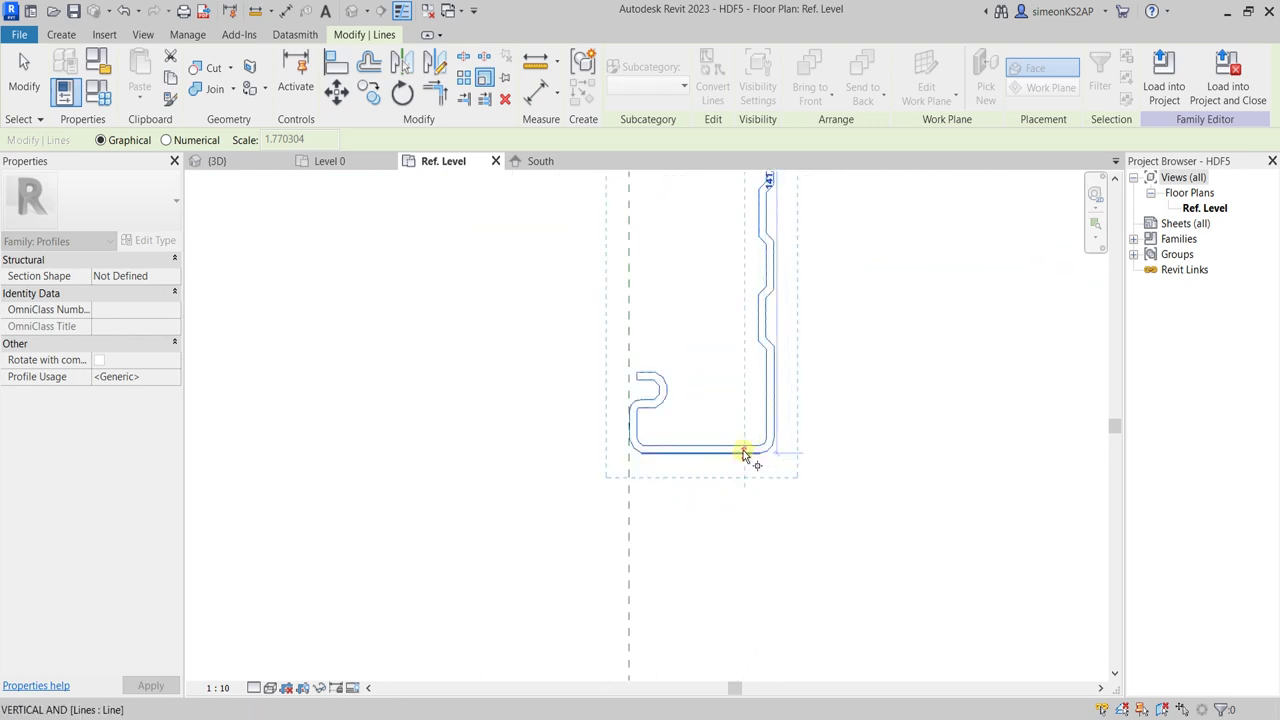
left_click(744, 454)
type("25")
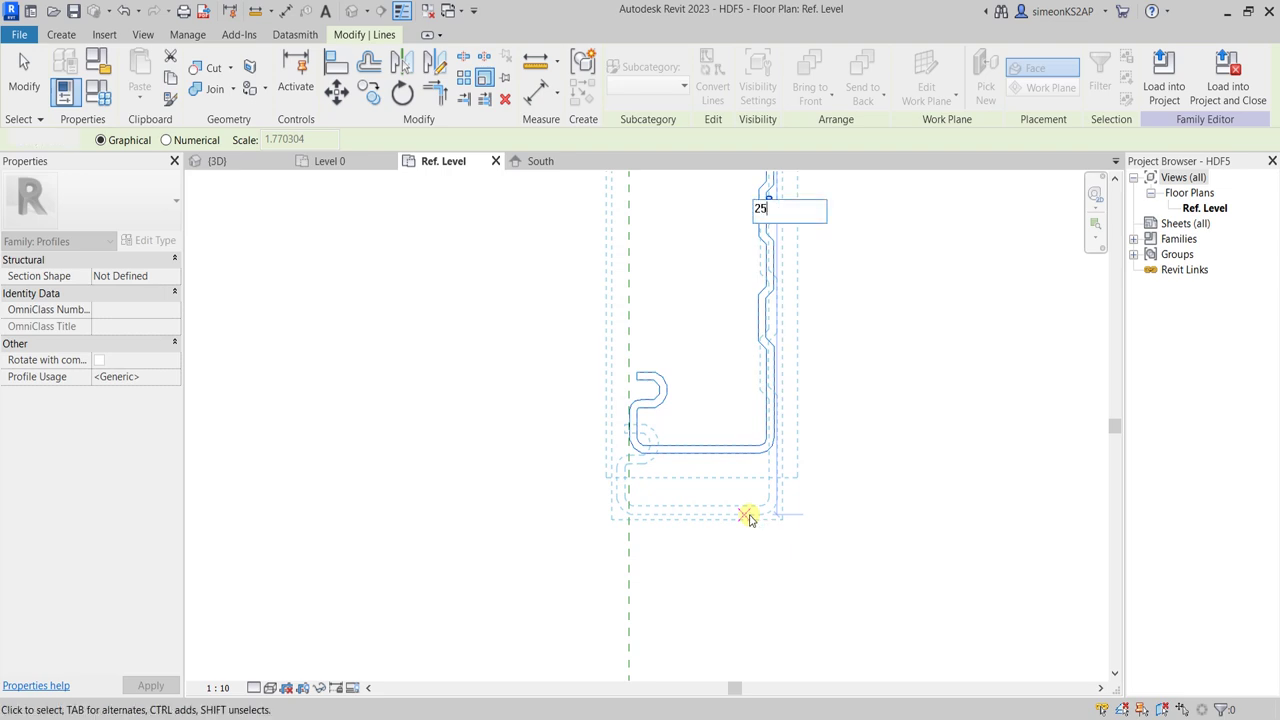
key("Return")
scroll(712, 358, "down", 1)
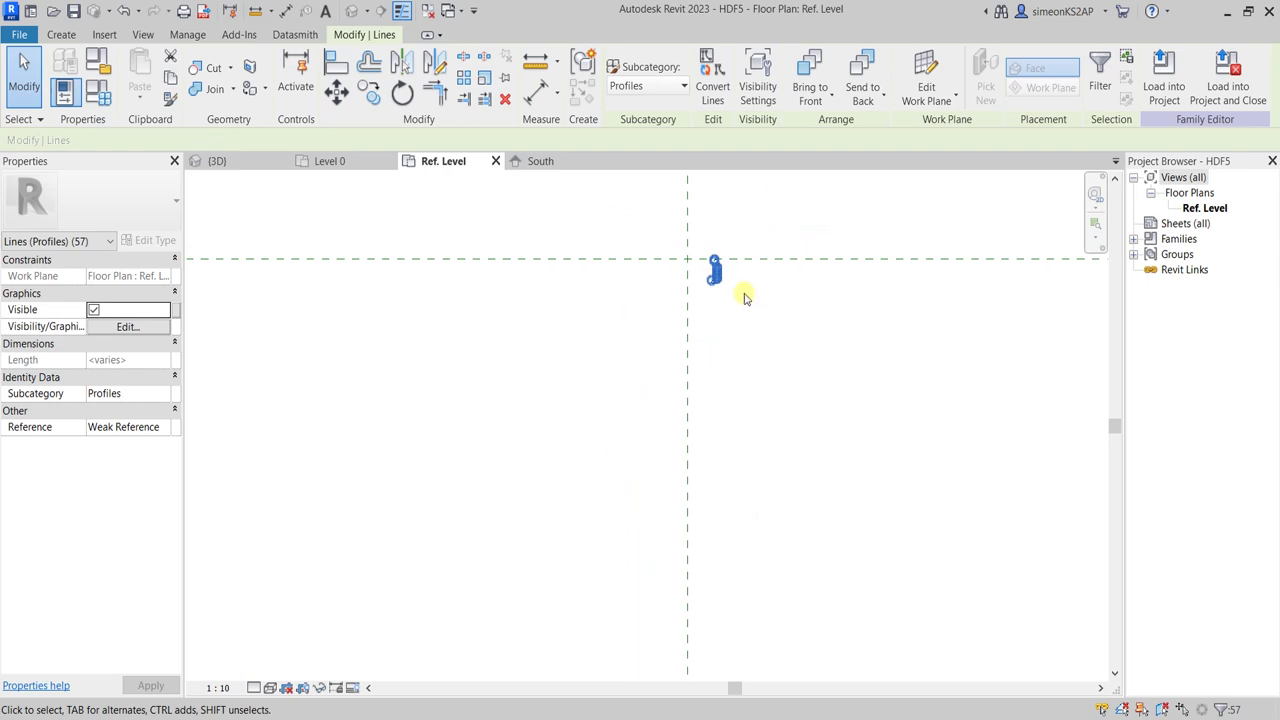
key("ctrl+z")
scroll(744, 297, "up", 3)
scroll(728, 420, "down", 3)
scroll(728, 420, "down", 3)
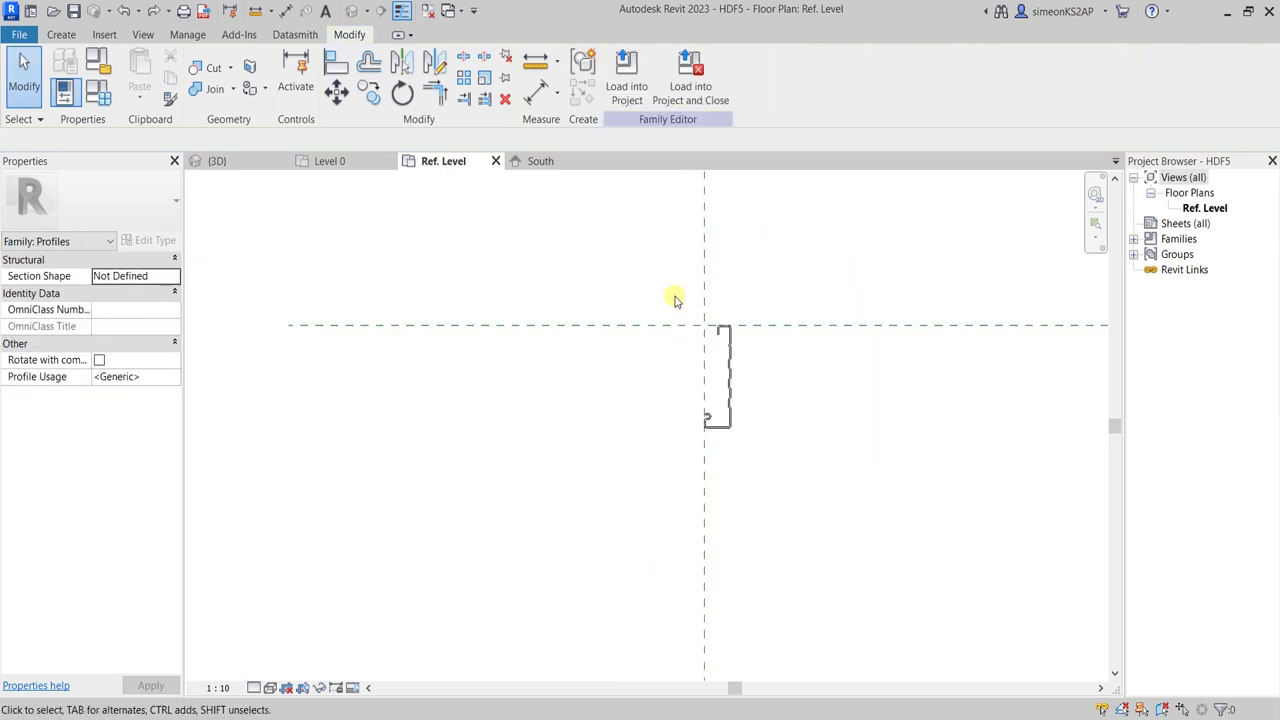
Step: Reselect the profile lines and scale them from the bottom point to a length of 250
left_click_drag(673, 305, 793, 500)
scroll(762, 341, "up", 2)
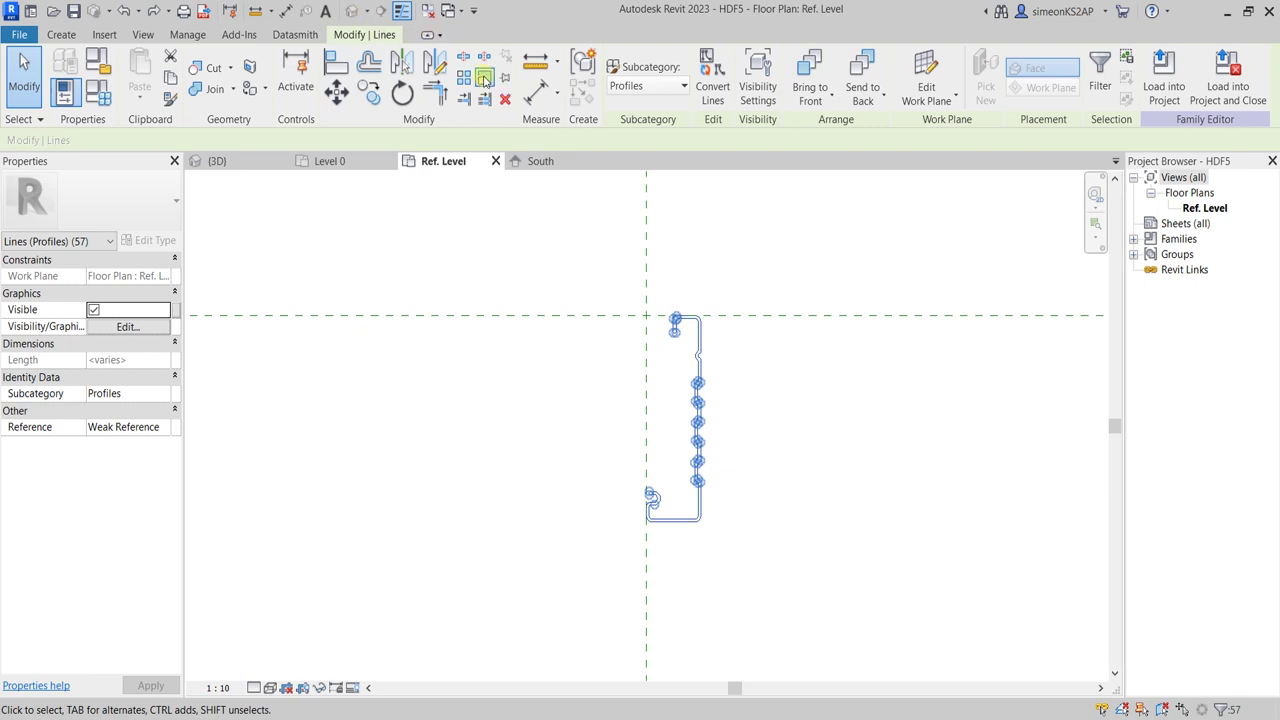
left_click(484, 78)
scroll(700, 320, "up", 2)
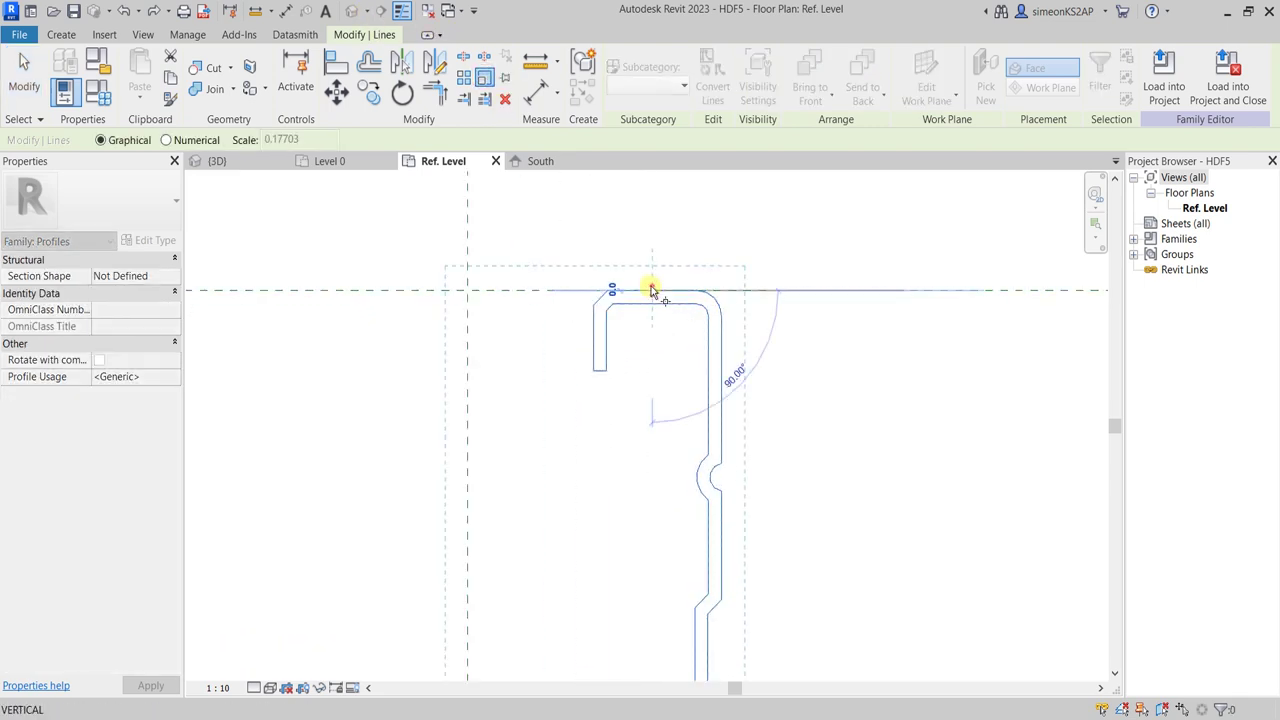
middle_click_drag(646, 409, 677, 357)
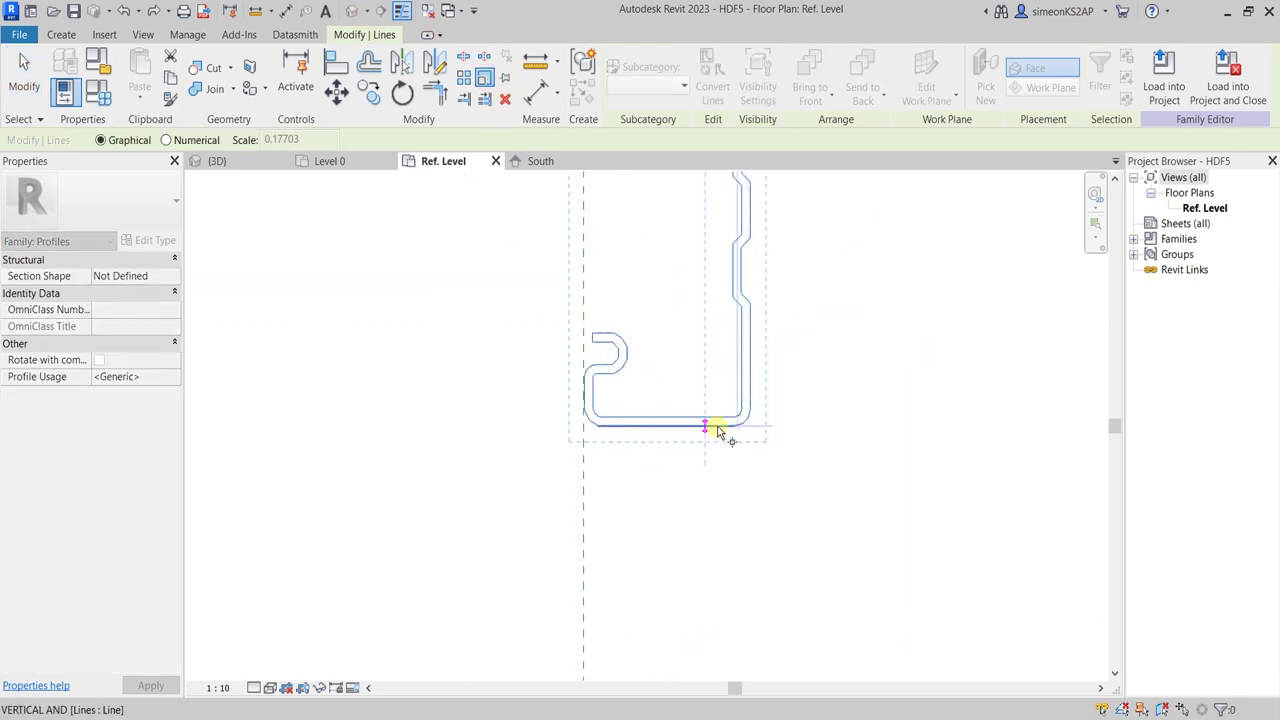
left_click(706, 426)
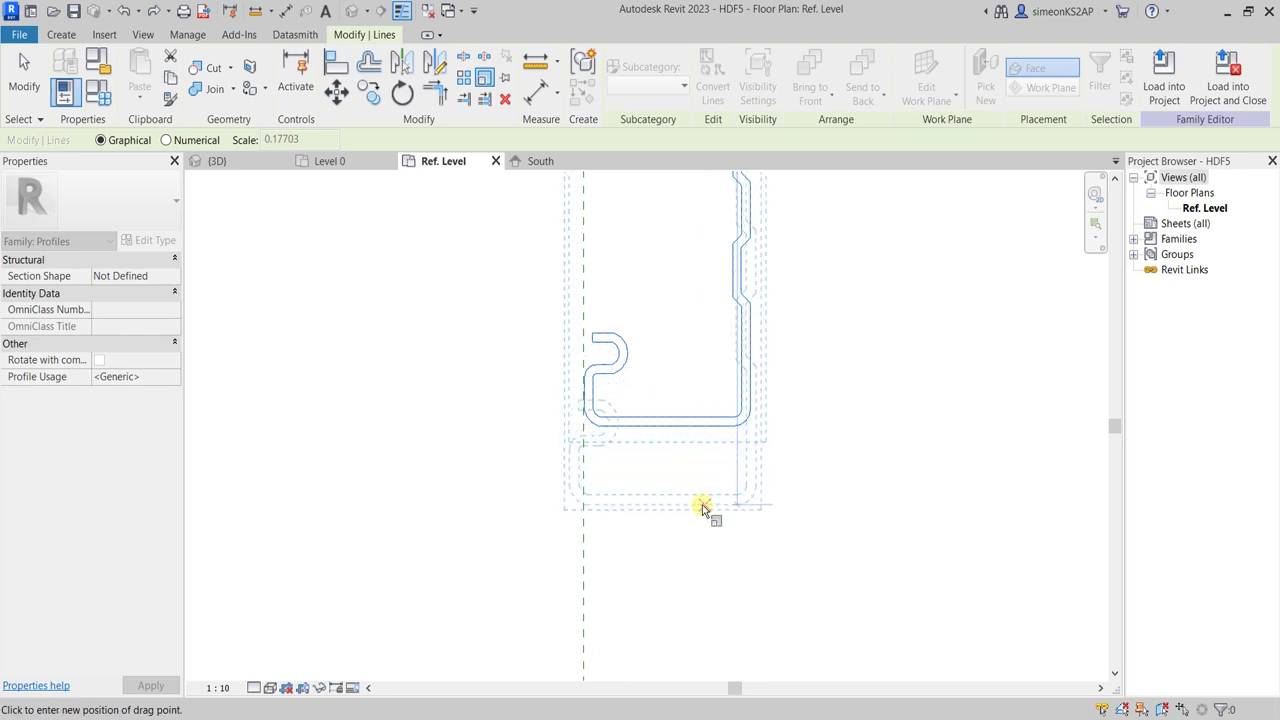
left_click(703, 508)
scroll(694, 491, "down", 3)
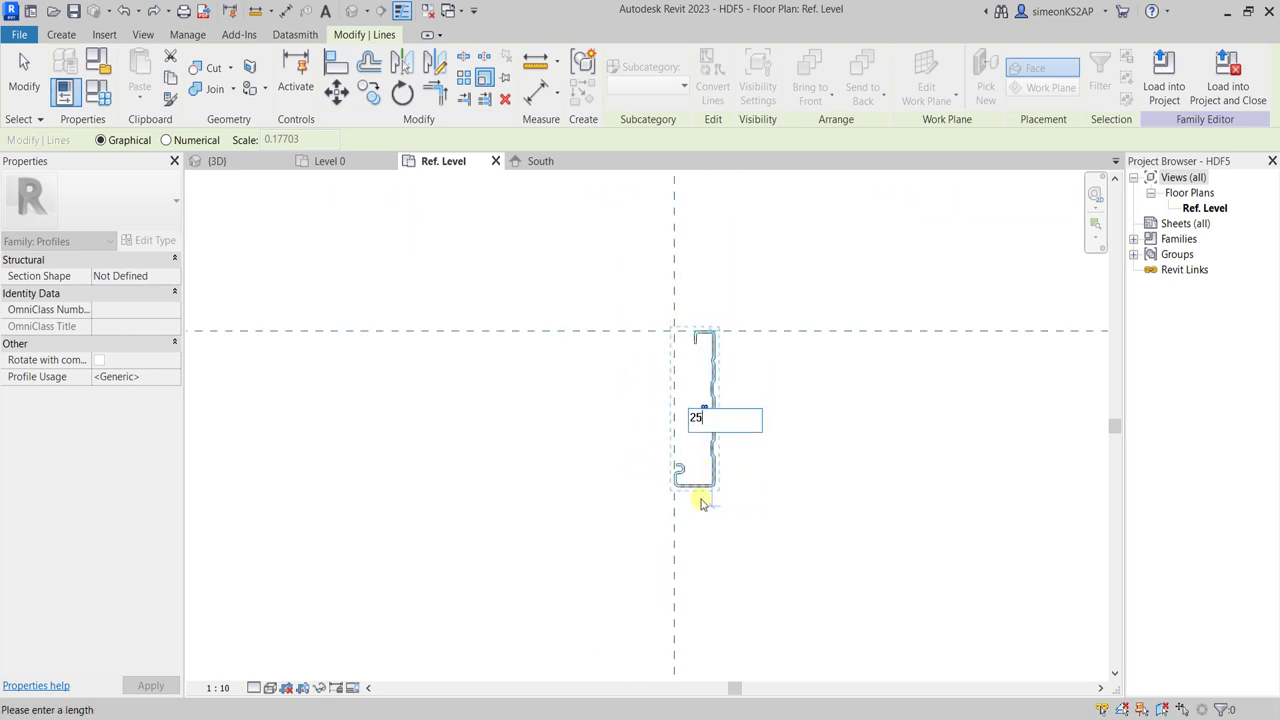
type("25")
scroll(748, 585, "up", 1)
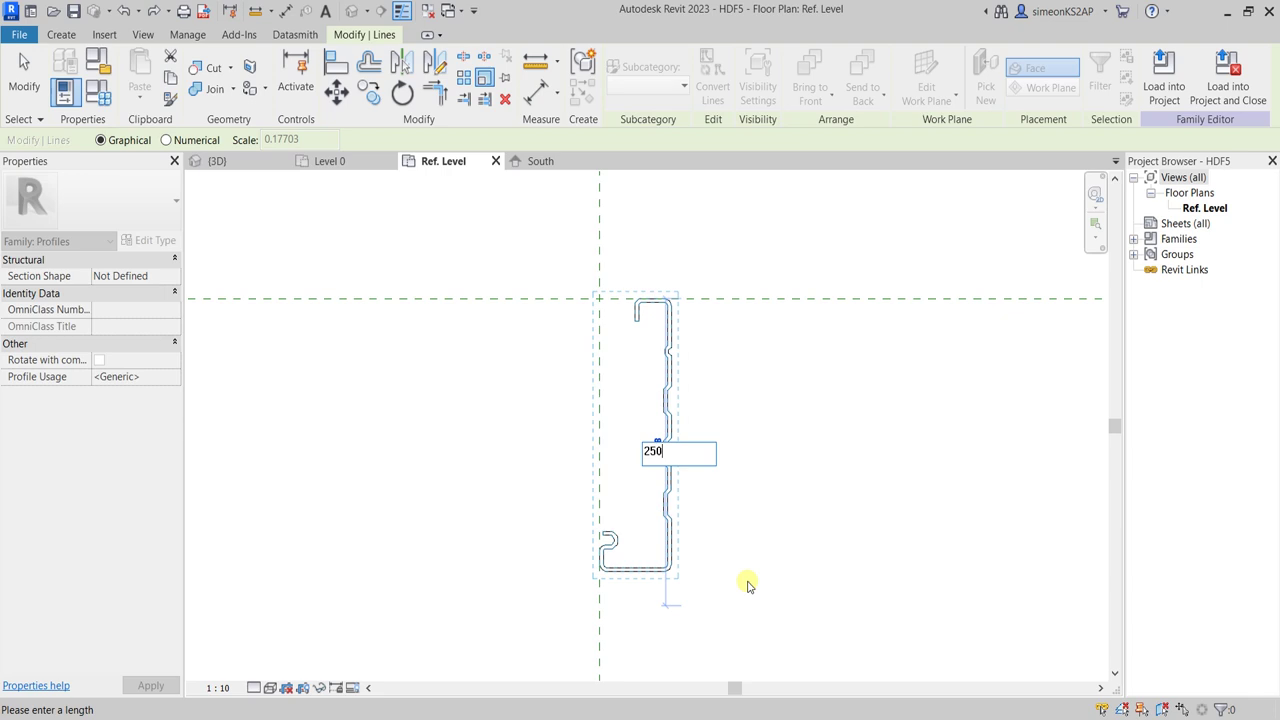
key("Return")
scroll(748, 585, "down", 1)
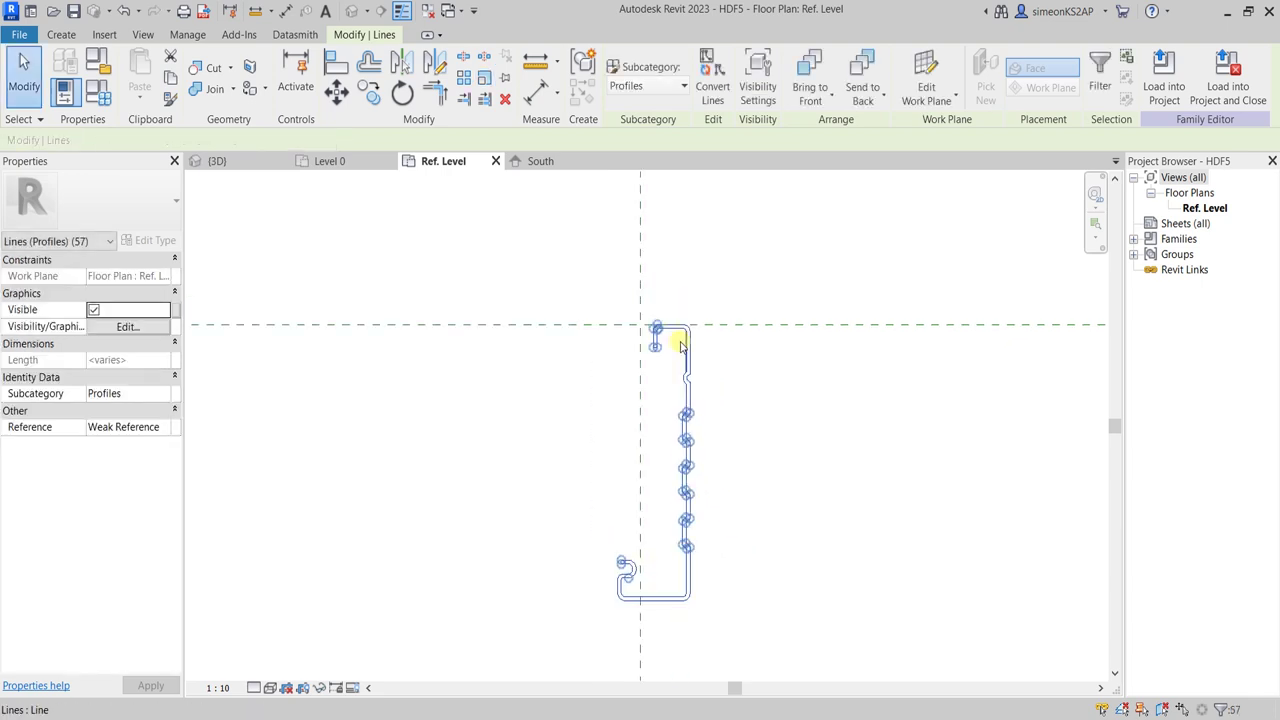
scroll(740, 403, "down", 2)
scroll(745, 431, "up", 3)
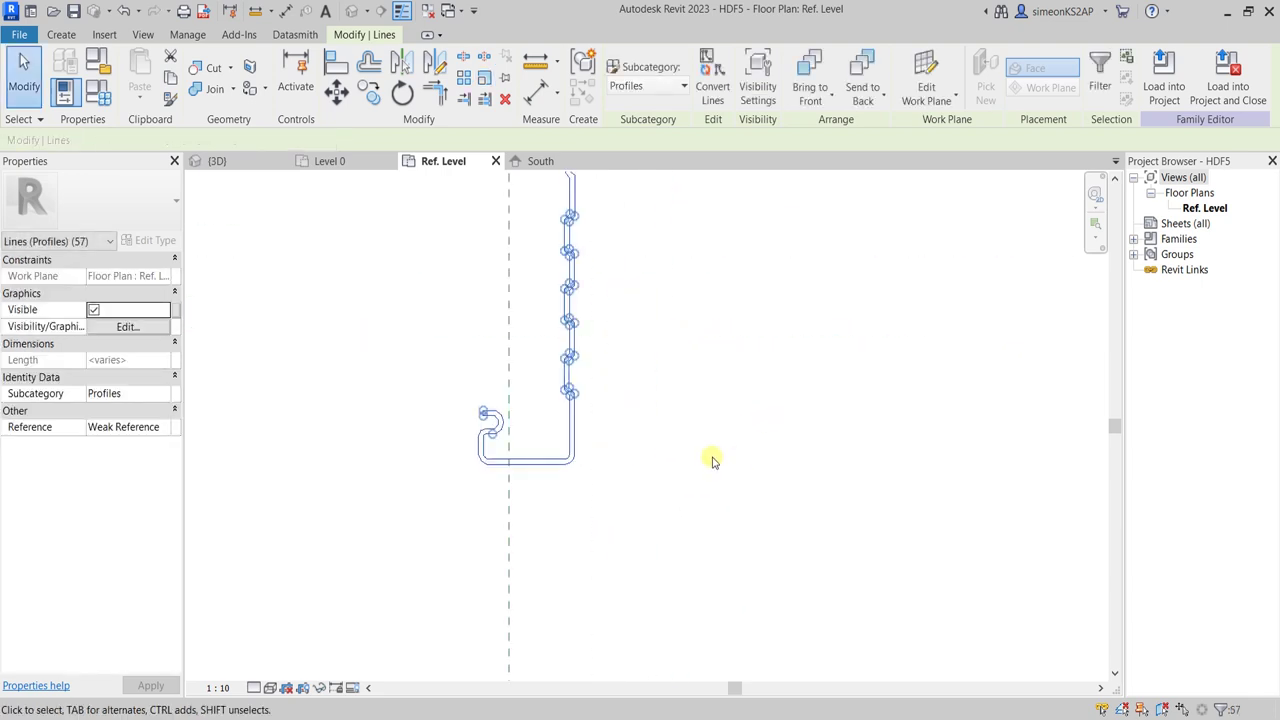
Step: Nudge the scaled profile right so the lower hook sits on the vertical reference plane
key("Right")
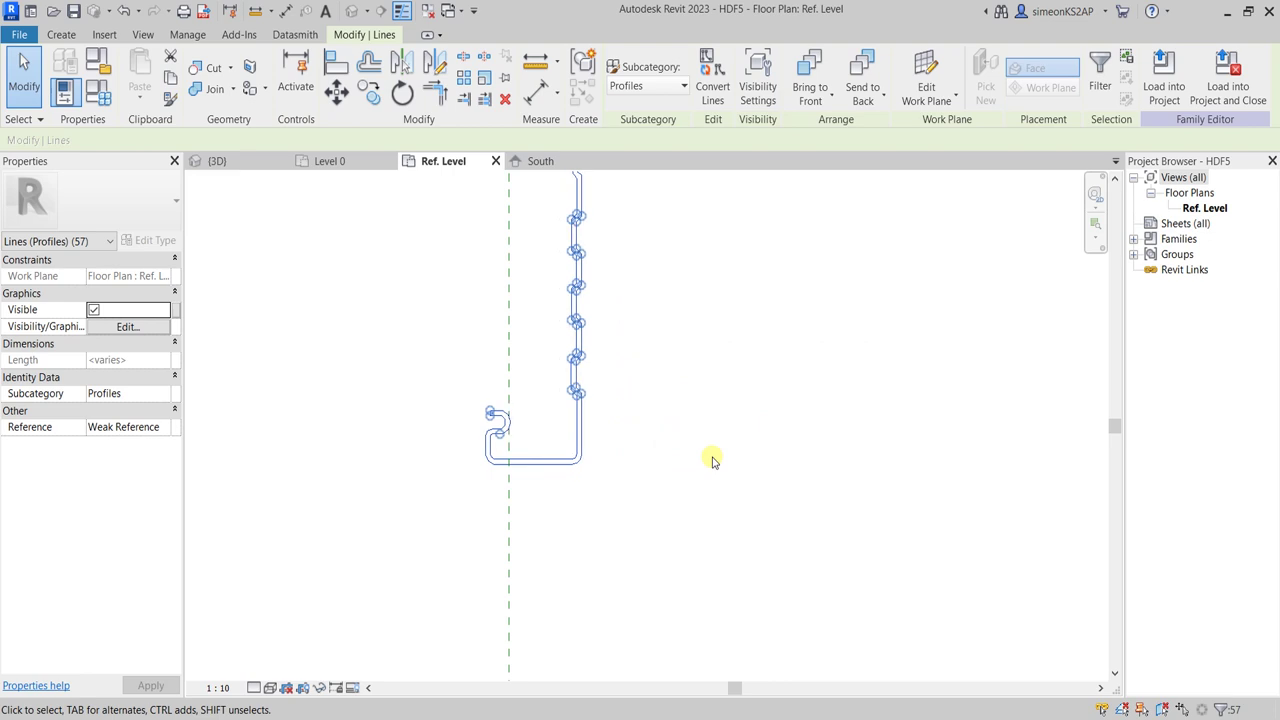
scroll(790, 370, "up", 1)
scroll(805, 354, "up", 1)
scroll(812, 380, "down", 2)
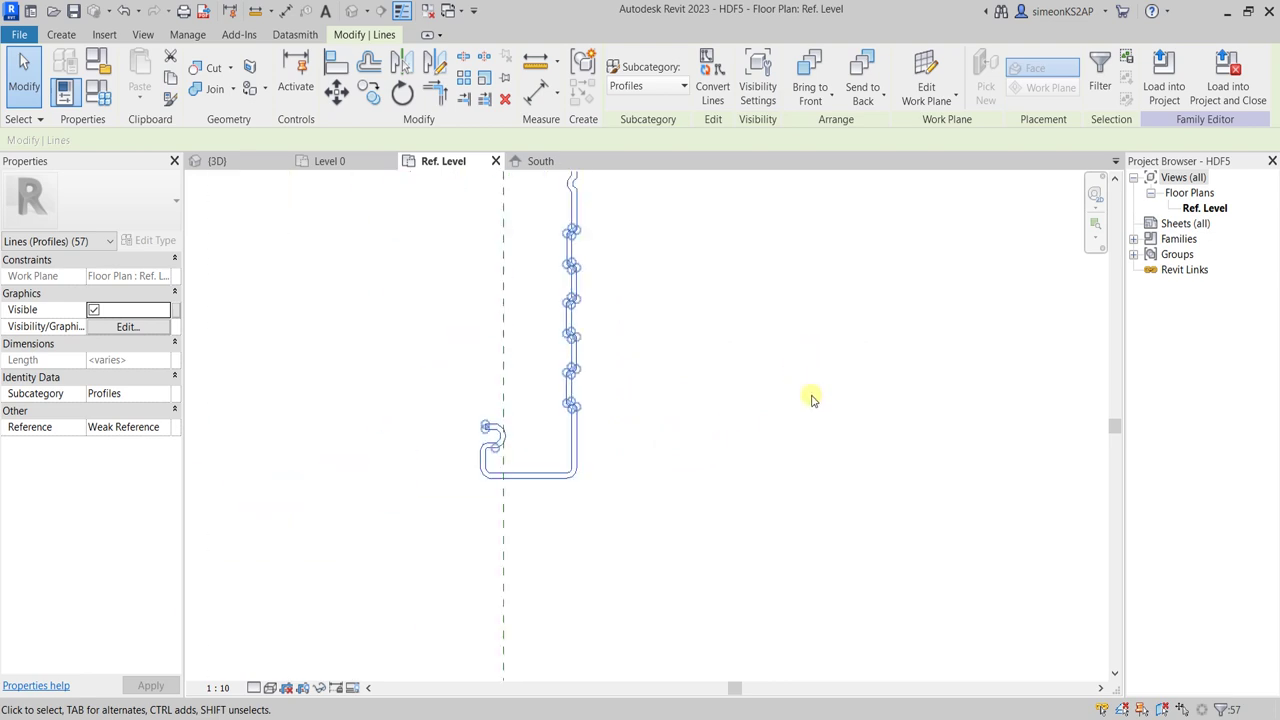
scroll(810, 403, "down", 1)
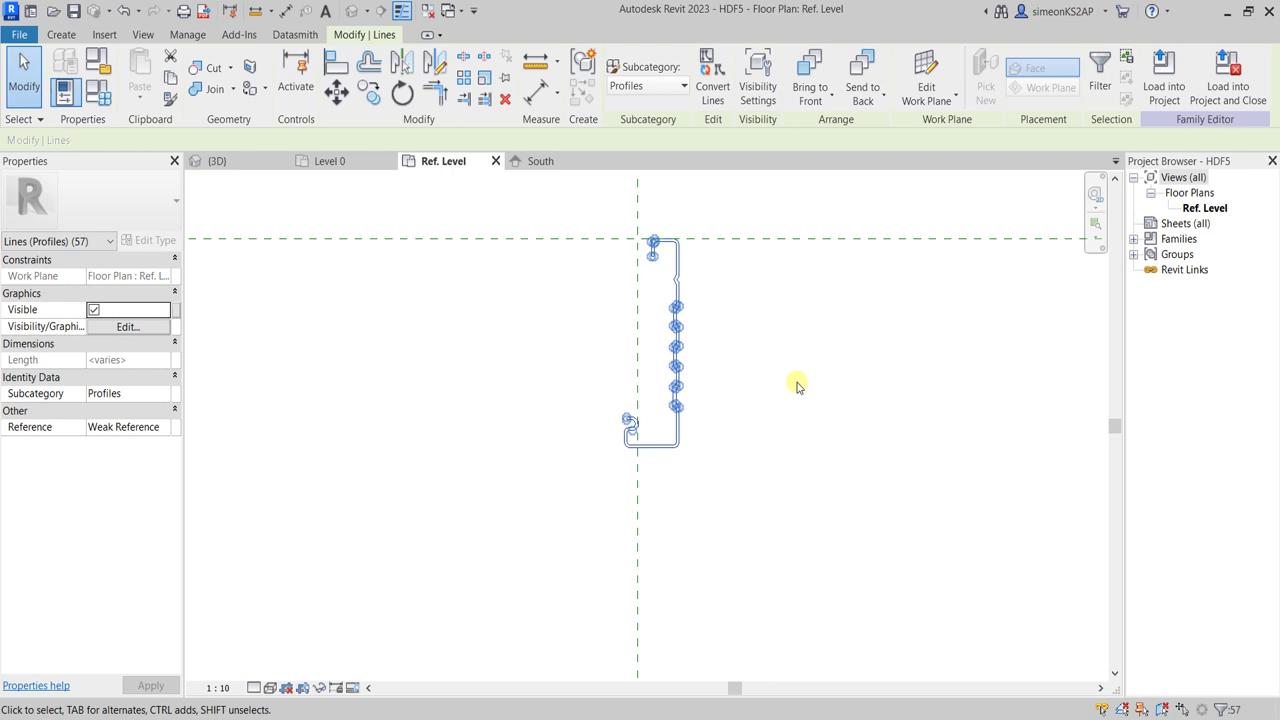
key("Right")
key("Right")
key("Right")
key("Right")
key("Right")
key("Right")
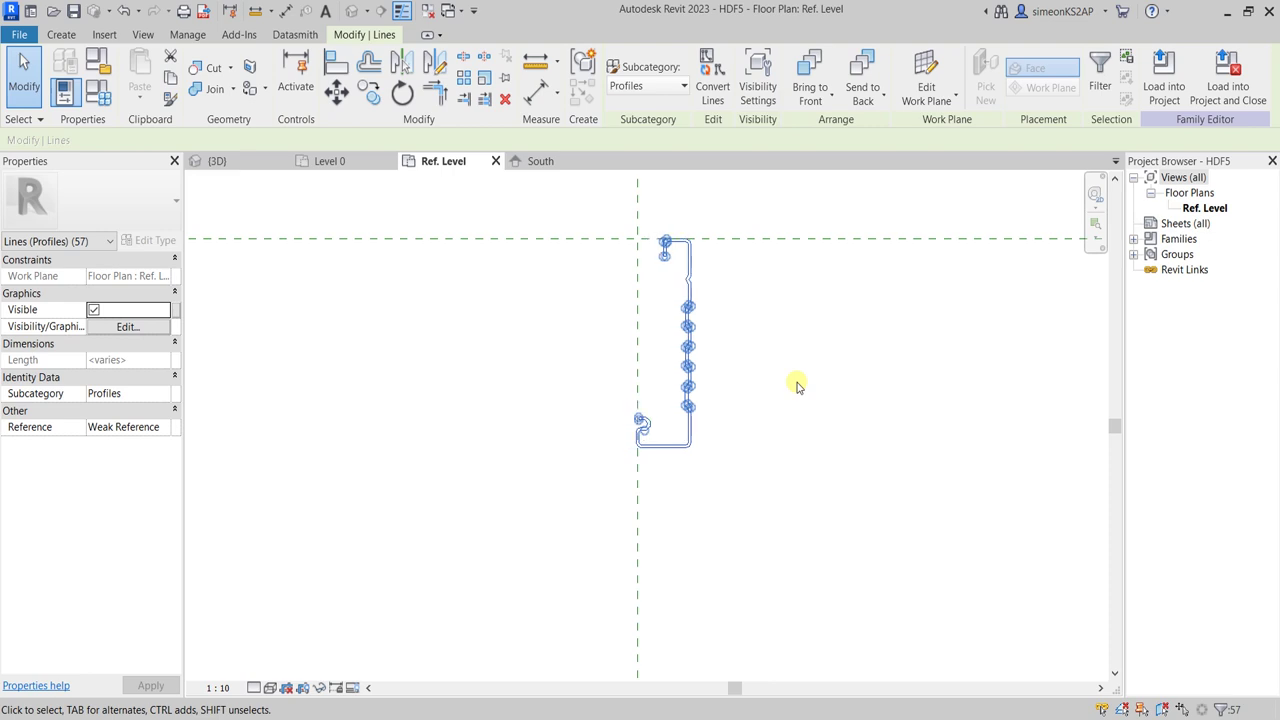
key("Right")
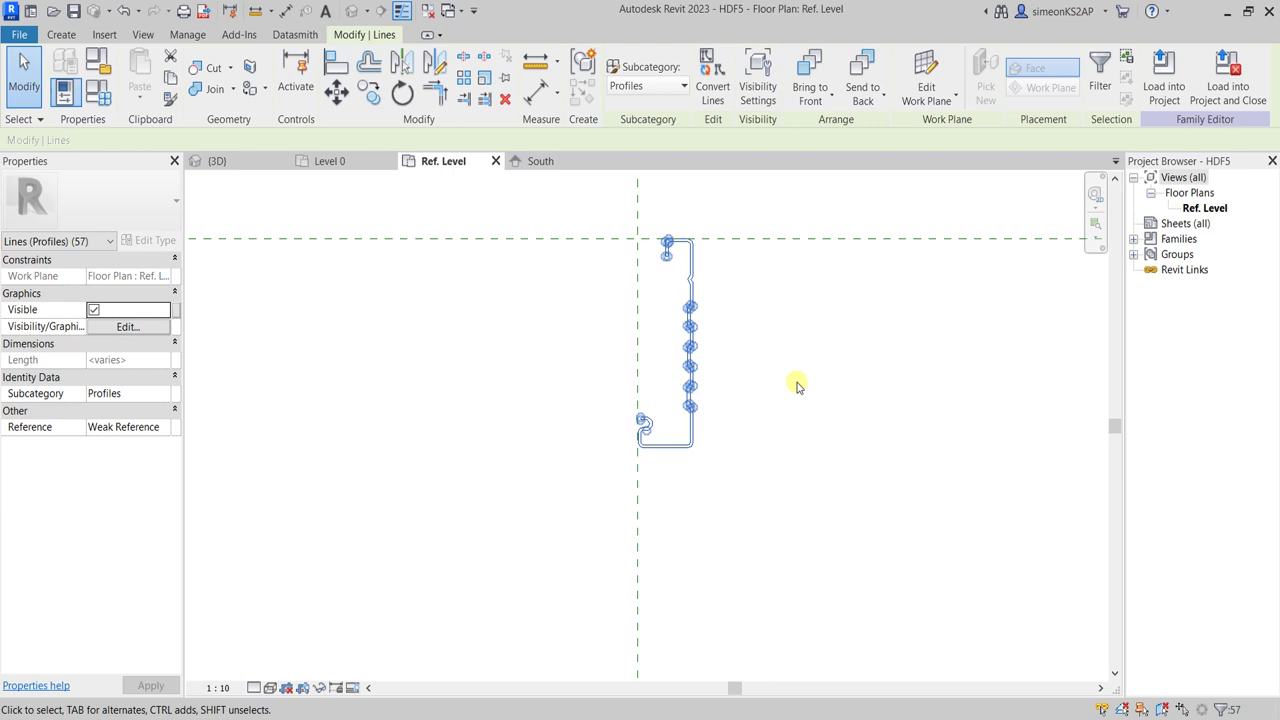
Step: Save HDF5.rfa and load it into 3BR2, overwriting the existing family version
left_click(797, 385)
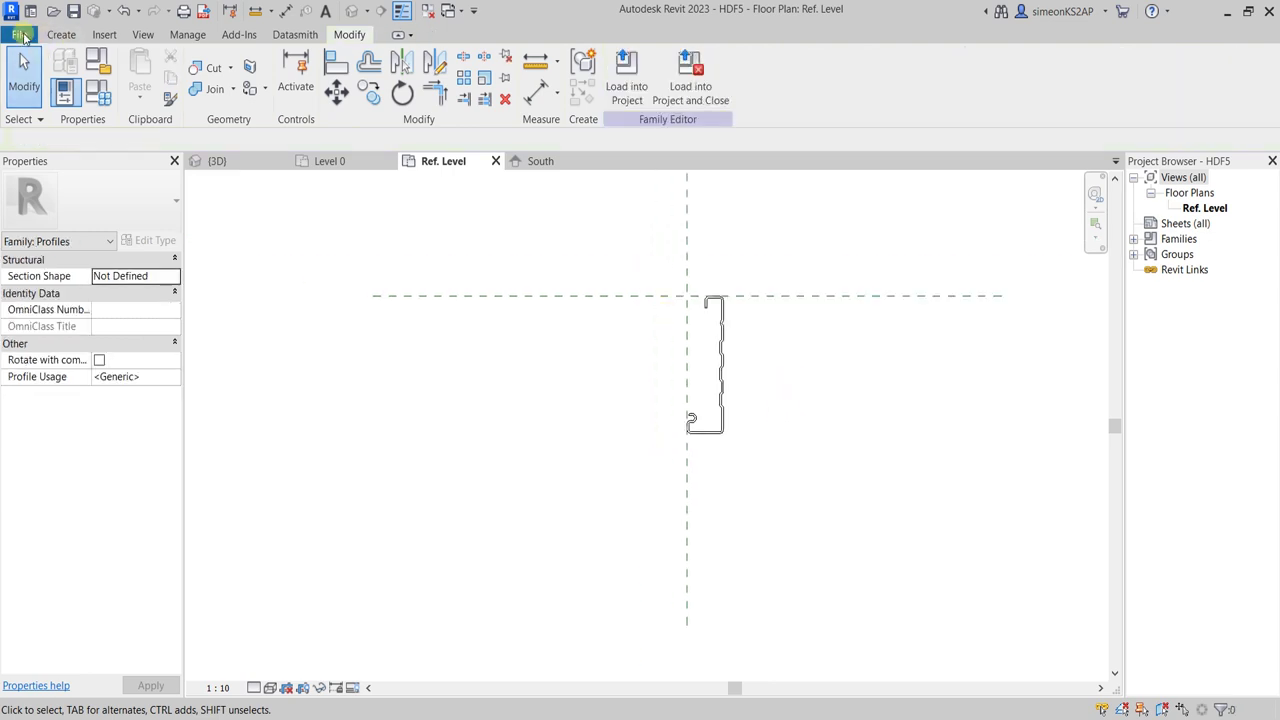
left_click(24, 36)
left_click(57, 215)
left_click(627, 78)
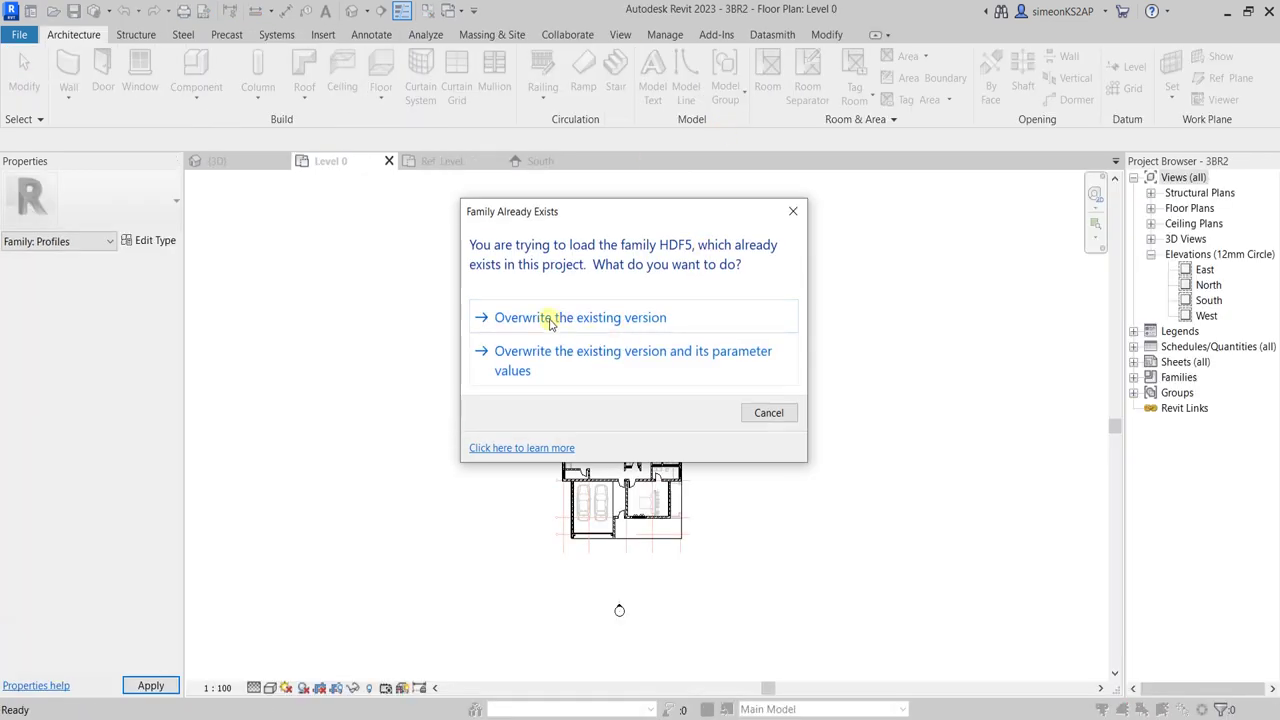
left_click(549, 318)
Step: In the 3D view, orbit the house and select the front roof fascia
left_click(242, 168)
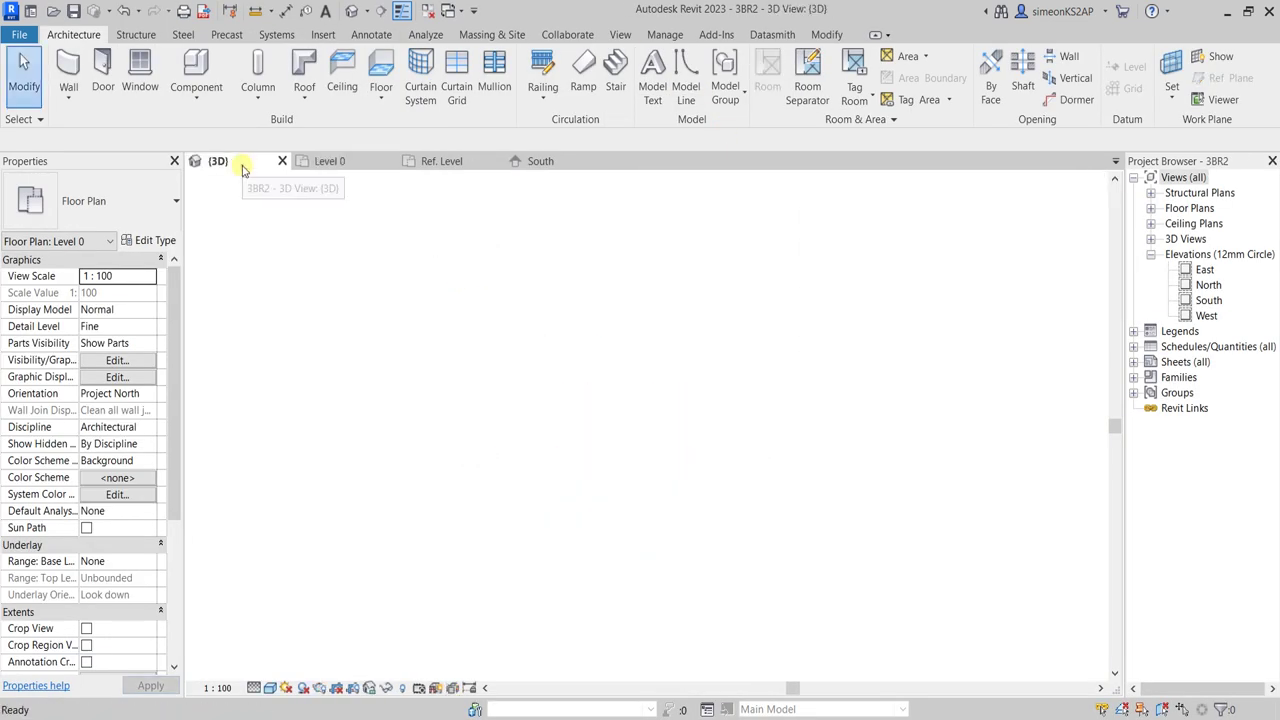
scroll(560, 565, "down", 3)
middle_click_drag(640, 470, 688, 468, "shift")
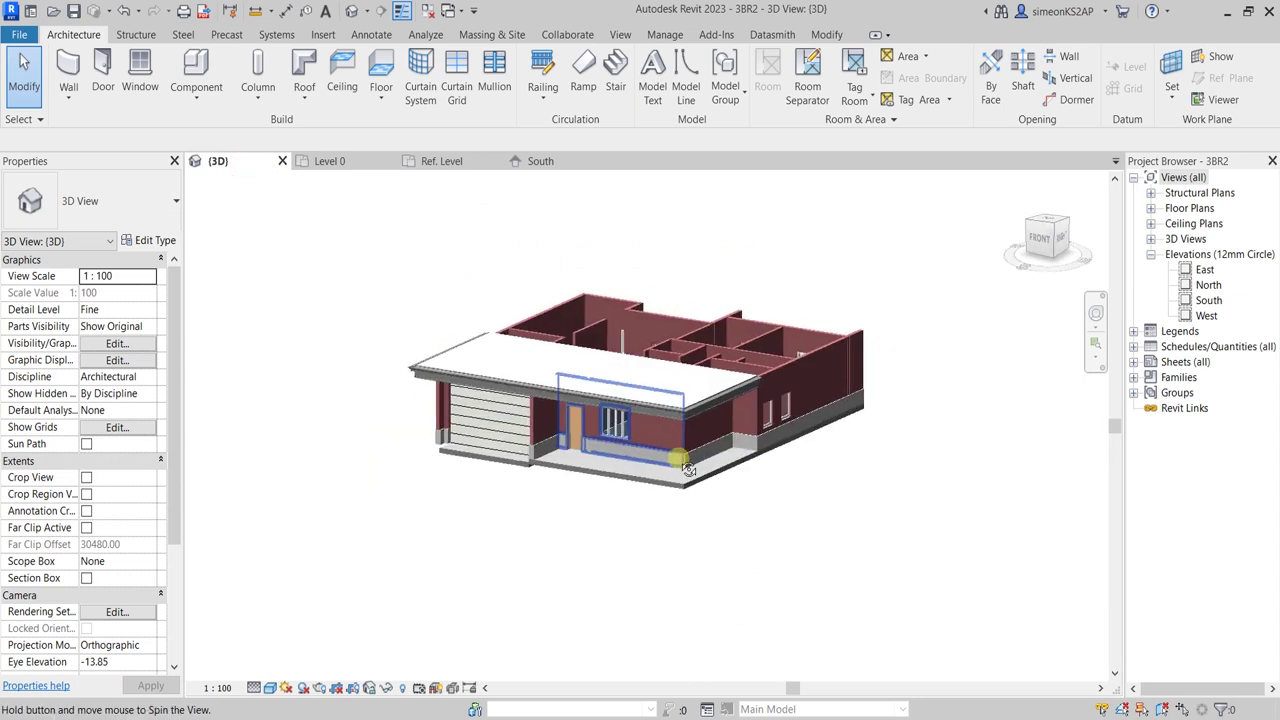
scroll(560, 337, "up", 3)
scroll(571, 400, "down", 2)
scroll(600, 430, "up", 1)
scroll(633, 462, "up", 3)
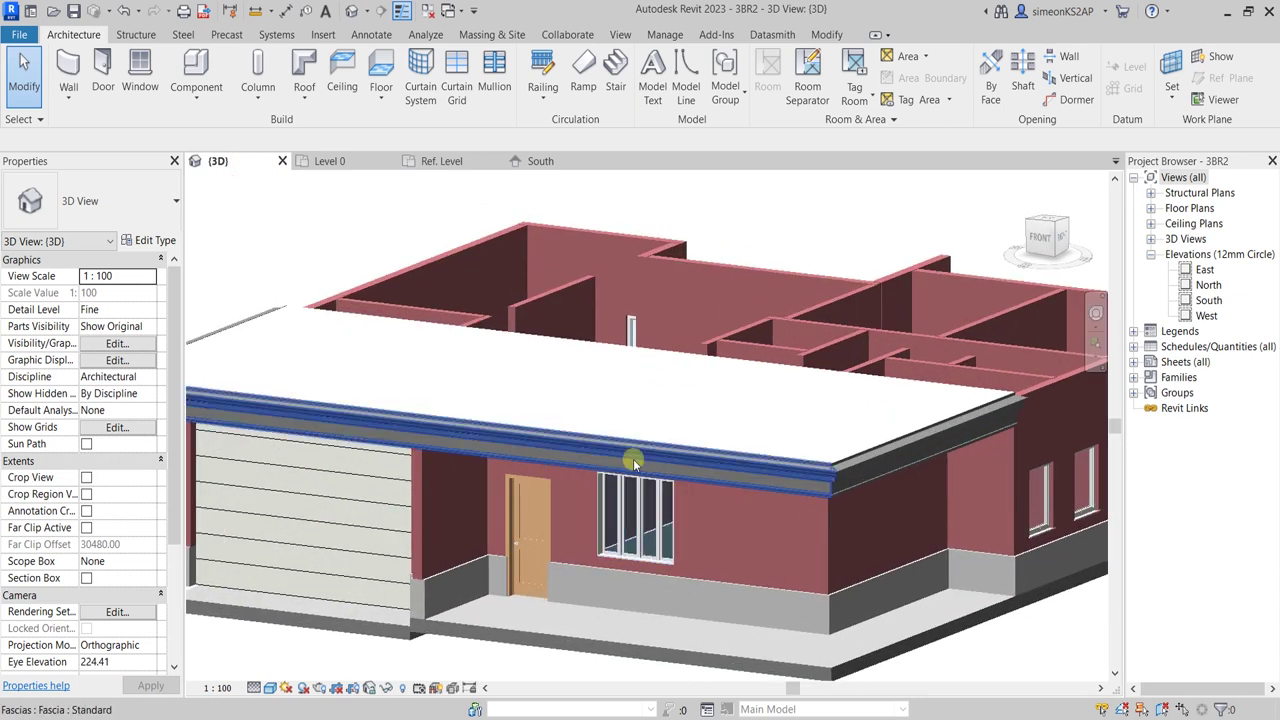
left_click(633, 462)
Step: Set the Standard fascia type's Profile to HDF5 : HD-fascia 2 and apply it
left_click(150, 241)
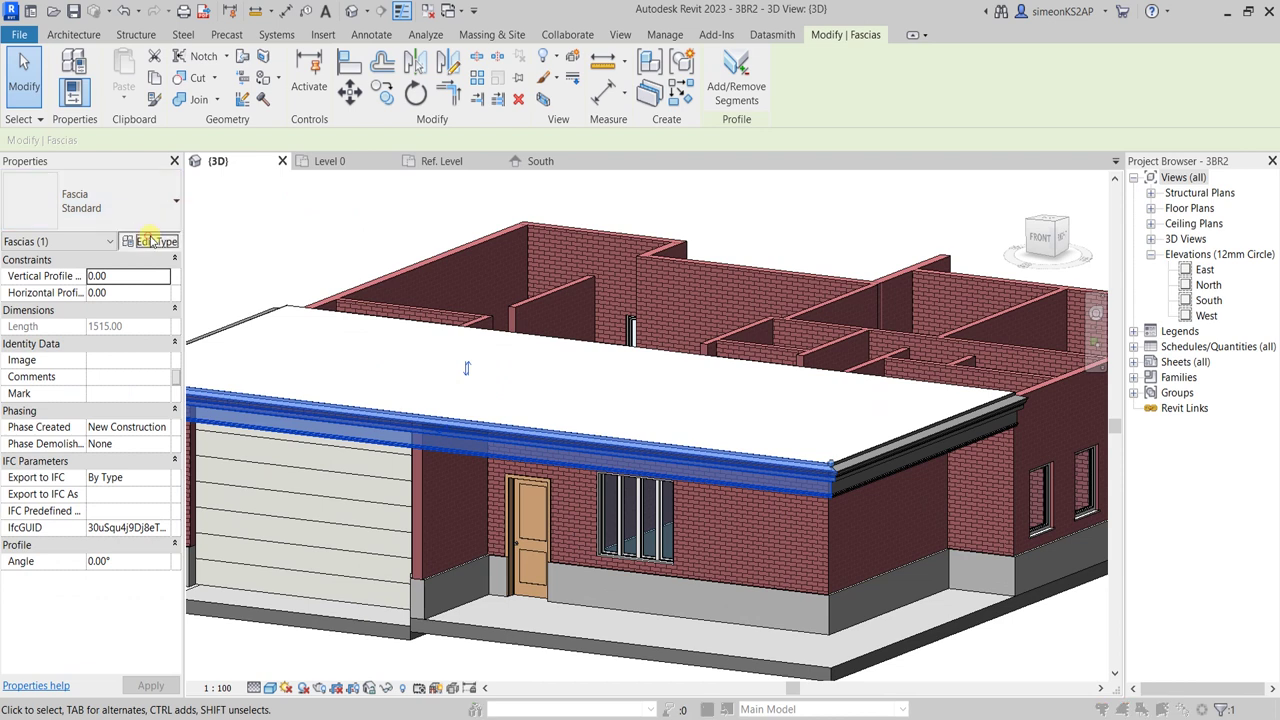
left_click(738, 228)
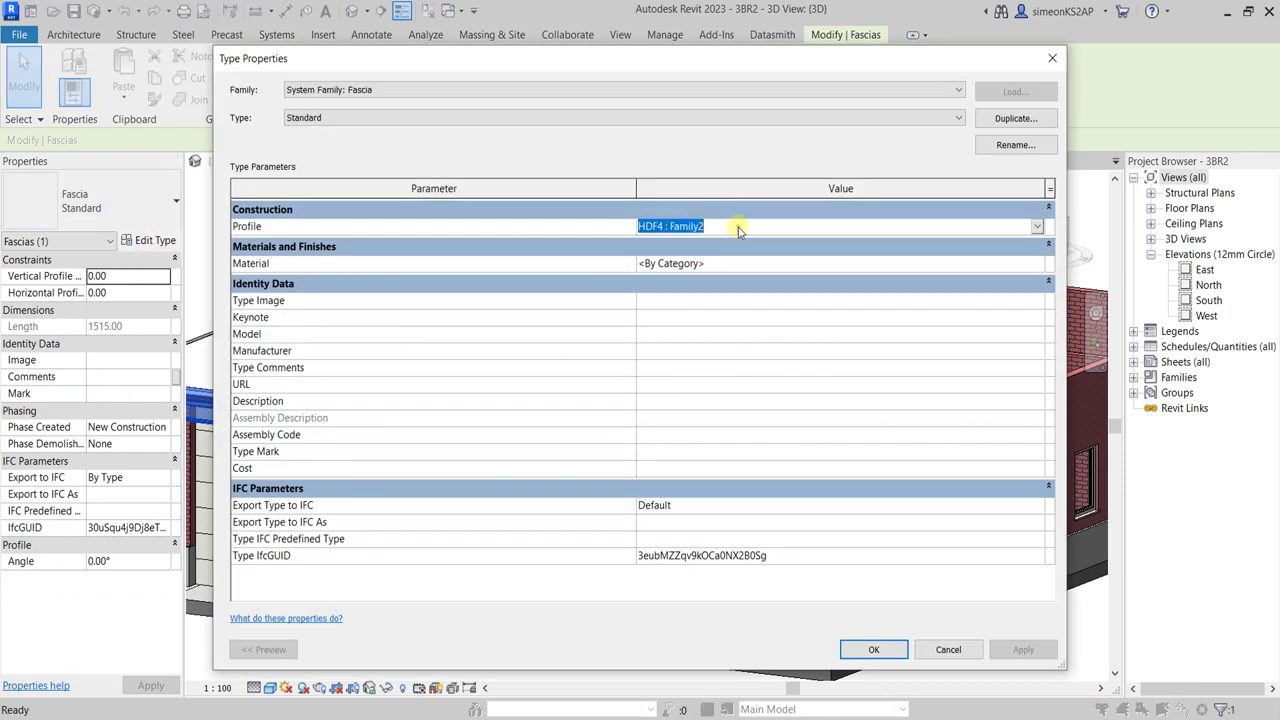
left_click(1039, 228)
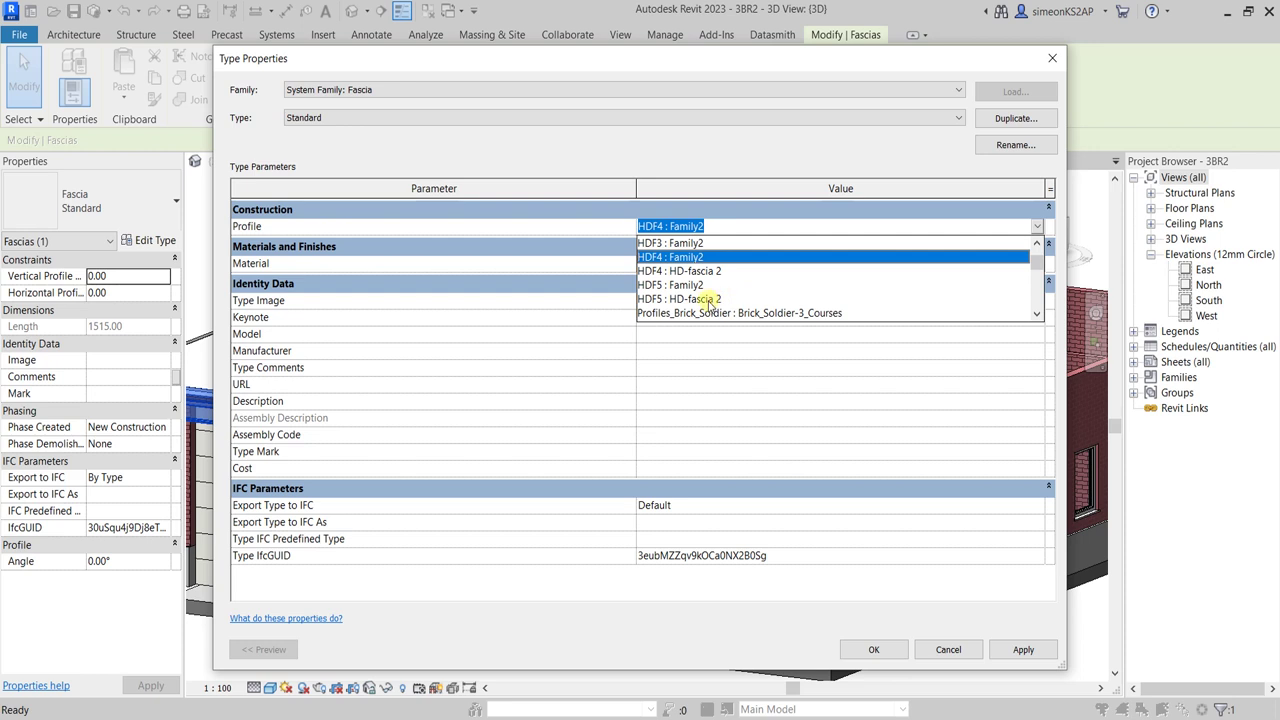
left_click(708, 299)
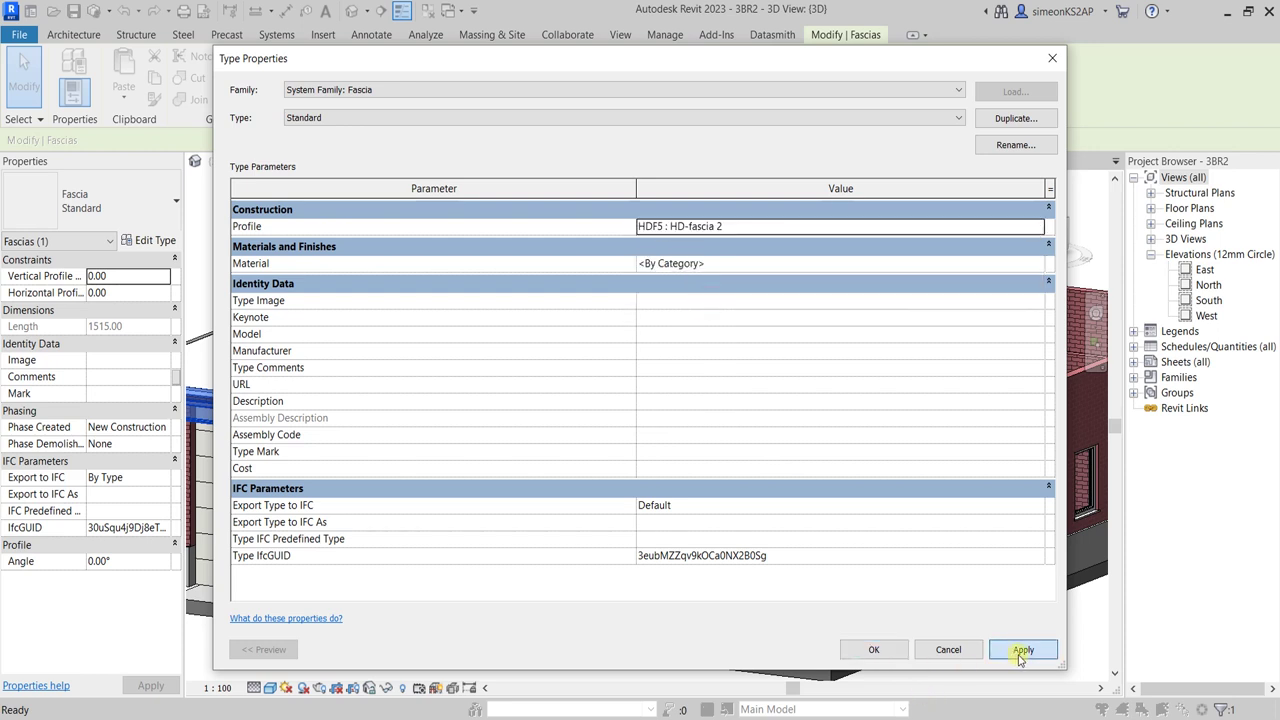
left_click(871, 650)
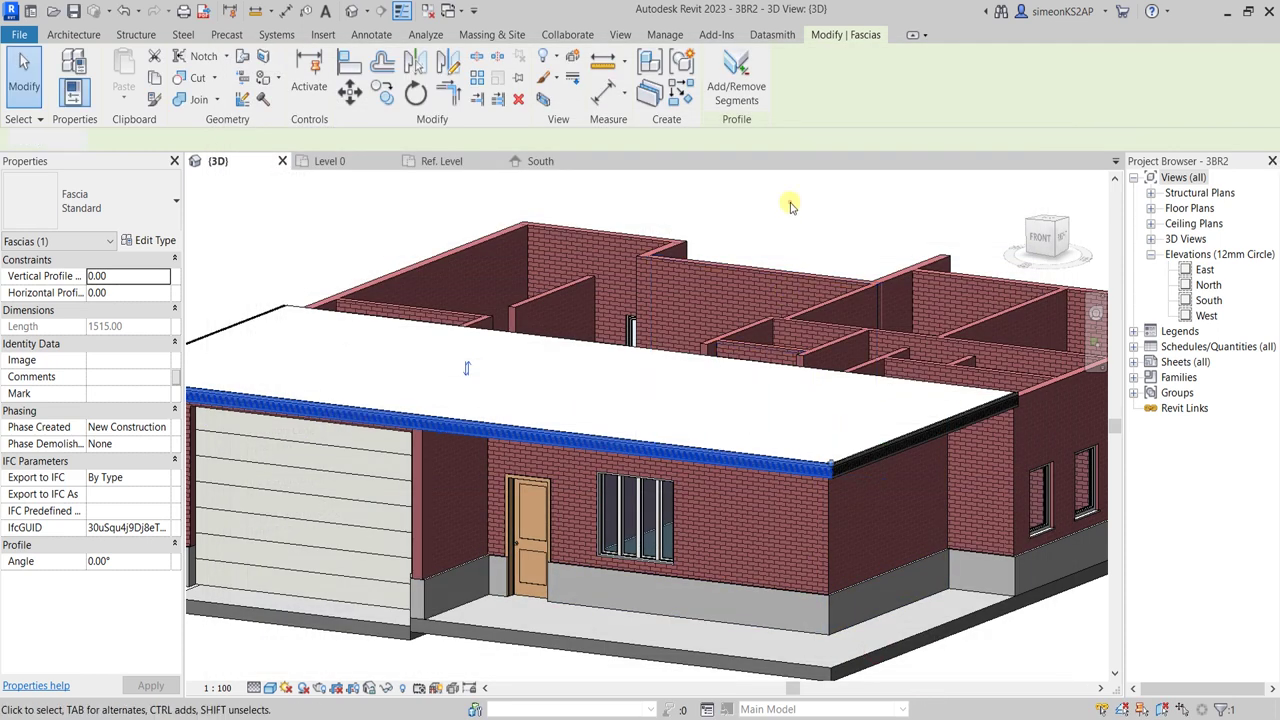
key("Escape")
Step: Orbit and zoom the 3D view to bring the brick wall and roof-edge fascia into view
scroll(814, 440, "down", 4)
mouse_move(814, 440)
middle_mouse_down("shift")
mouse_move(883, 466)
mouse_move(471, 434)
middle_mouse_up("shift")
scroll(614, 480, "up", 4)
mouse_move(614, 480)
middle_mouse_down("shift")
mouse_move(614, 514)
mouse_move(638, 502)
middle_mouse_up("shift")
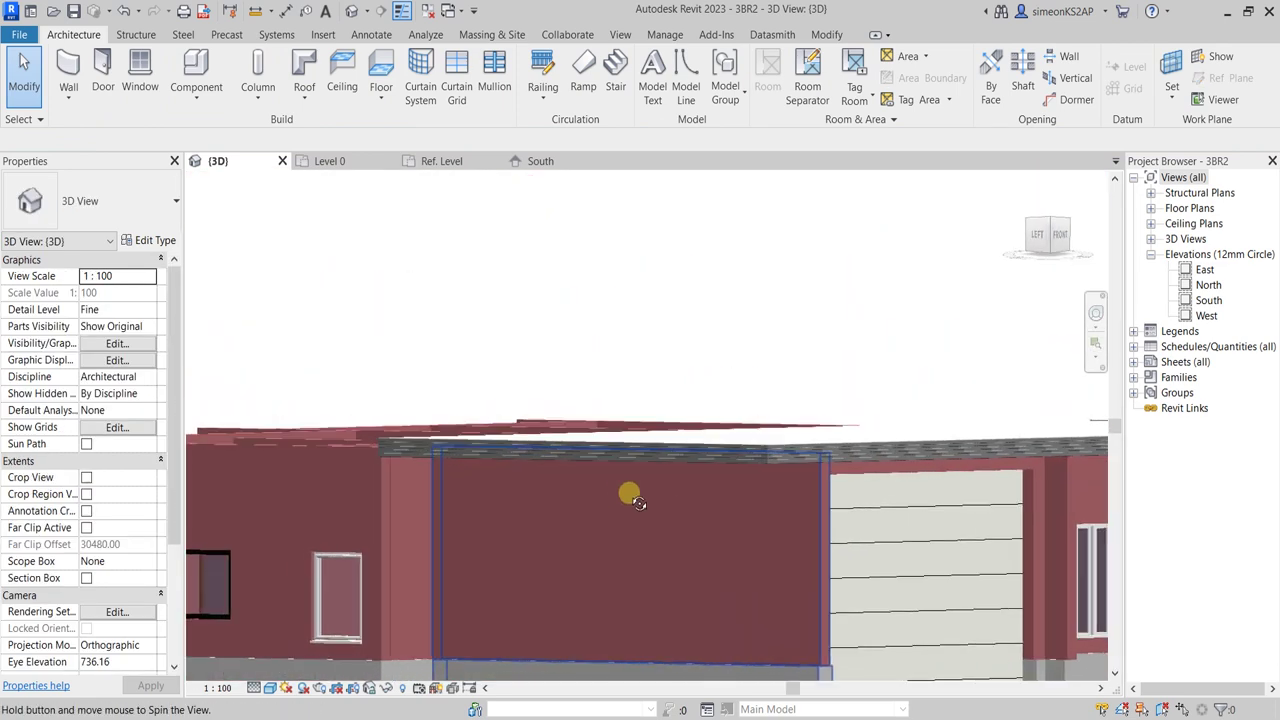
right_click(750, 312)
left_click(785, 326)
scroll(879, 467, "up", 3)
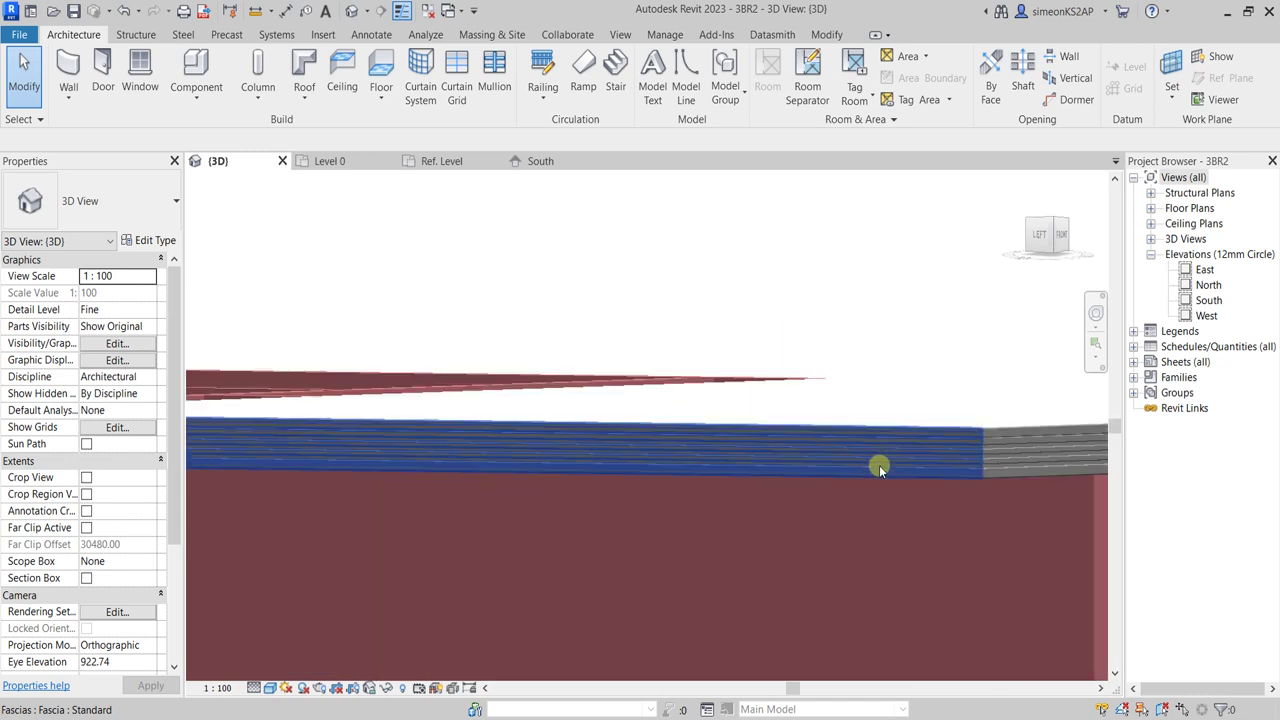
middle_click_drag(879, 467, 623, 443)
Step: Delete both existing fascia pieces, then orbit back to face the house front
left_click(630, 446)
key("Escape")
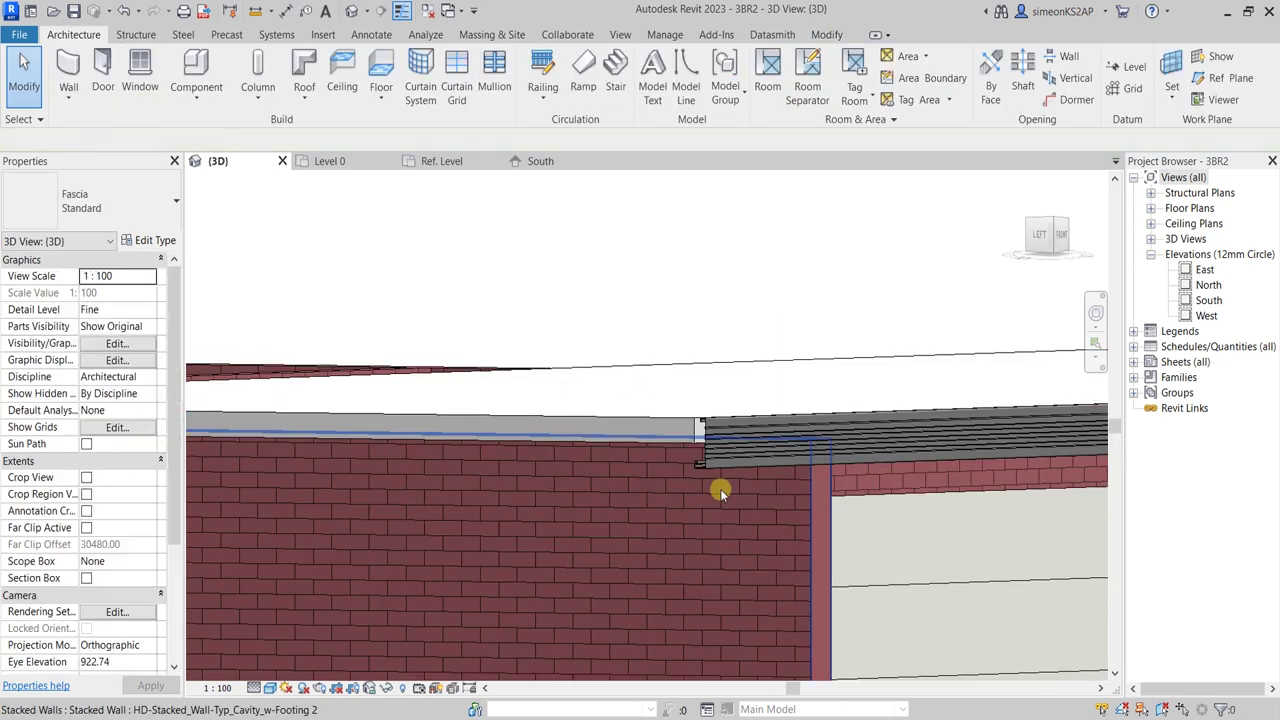
left_click(740, 455)
key("Escape")
scroll(750, 530, "down", 5)
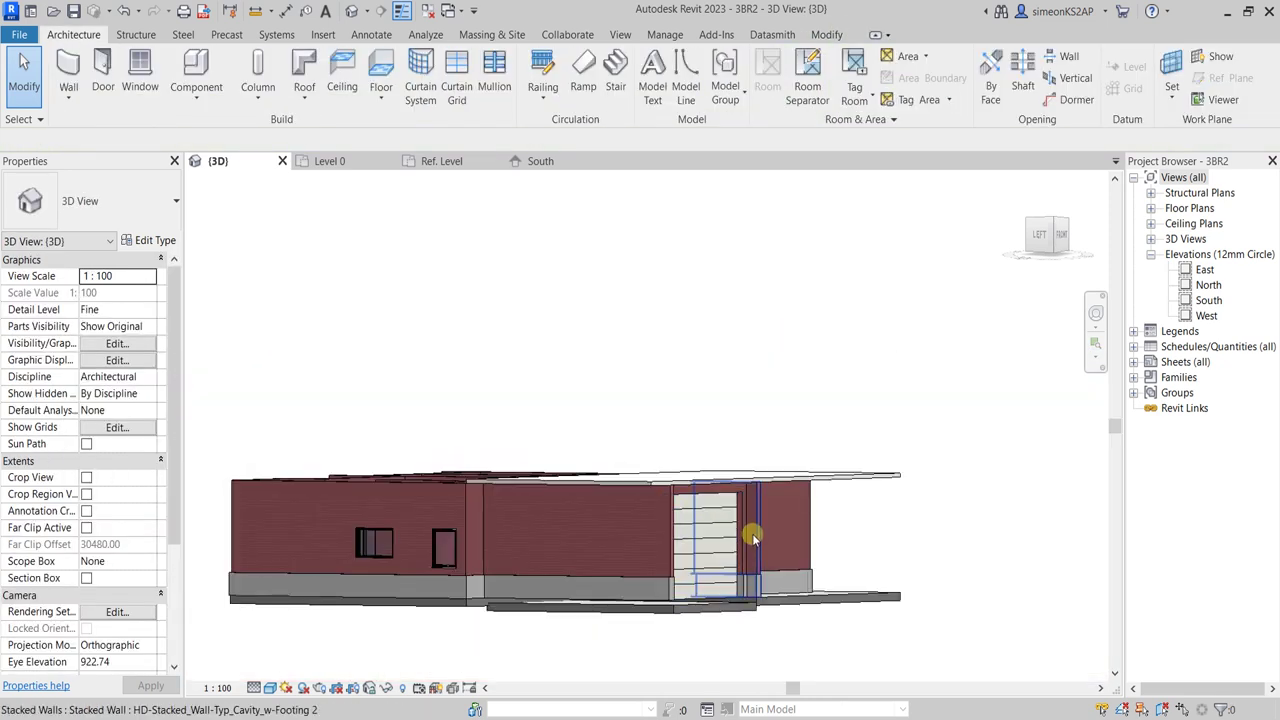
middle_click_drag(752, 538, 420, 500, "shift")
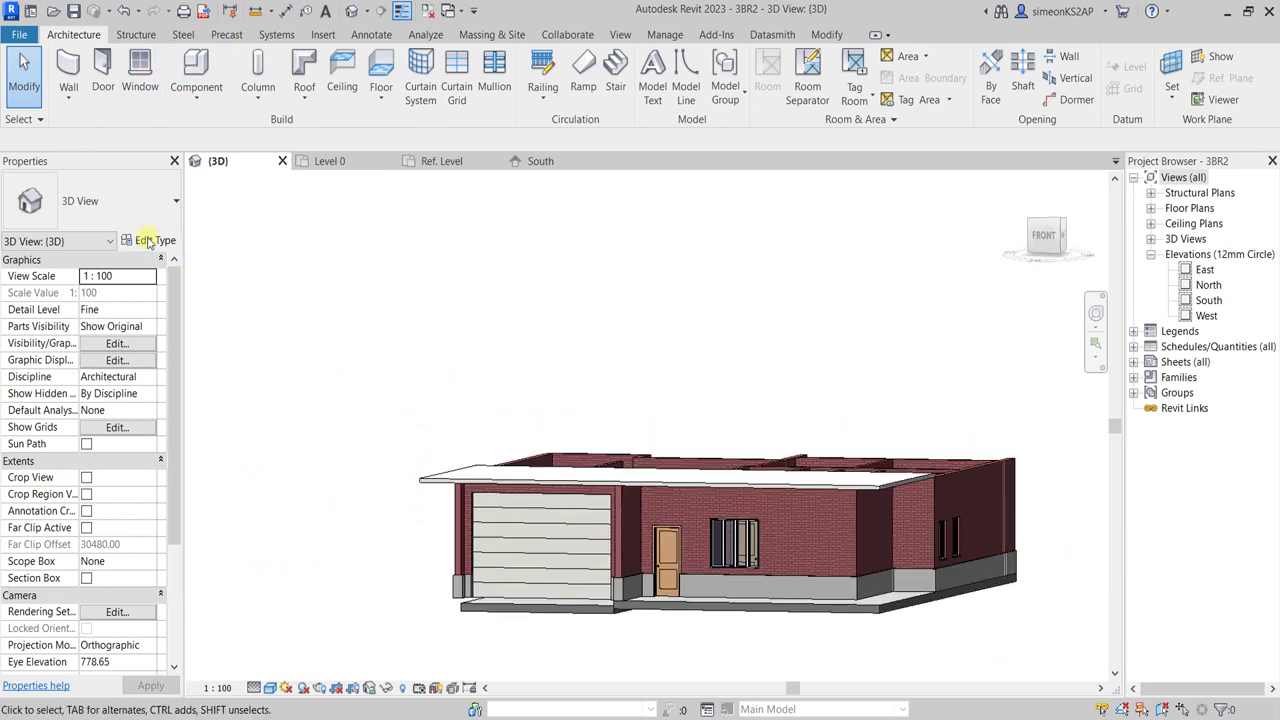
Step: Start a Roof: Fascia with its Standard type using the HDF5 : HD-fascia 2 profile
left_click(304, 100)
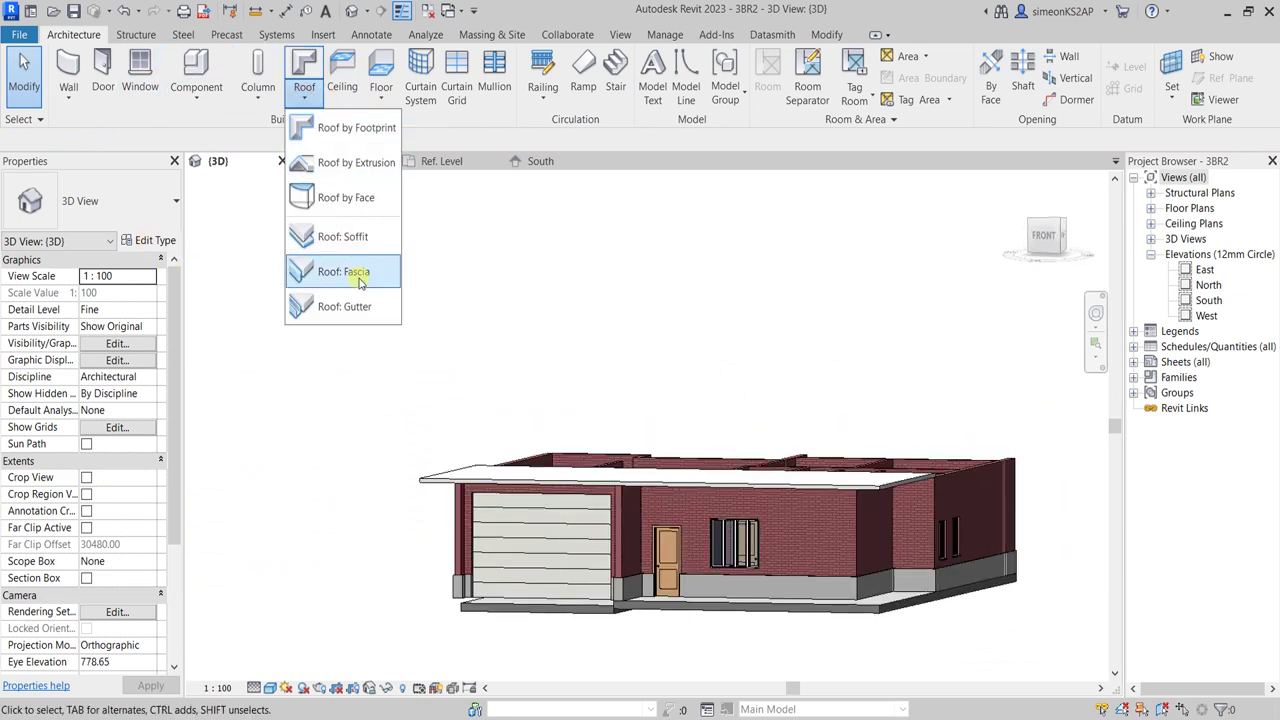
left_click(360, 283)
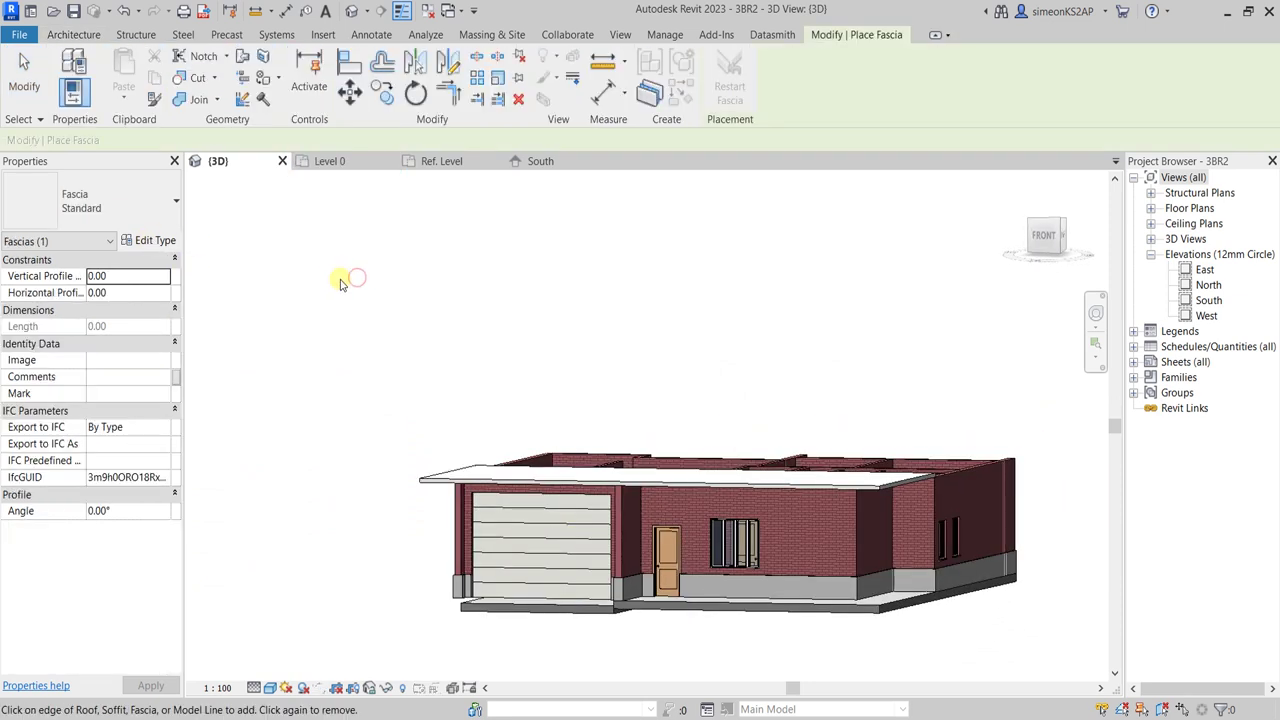
left_click(160, 242)
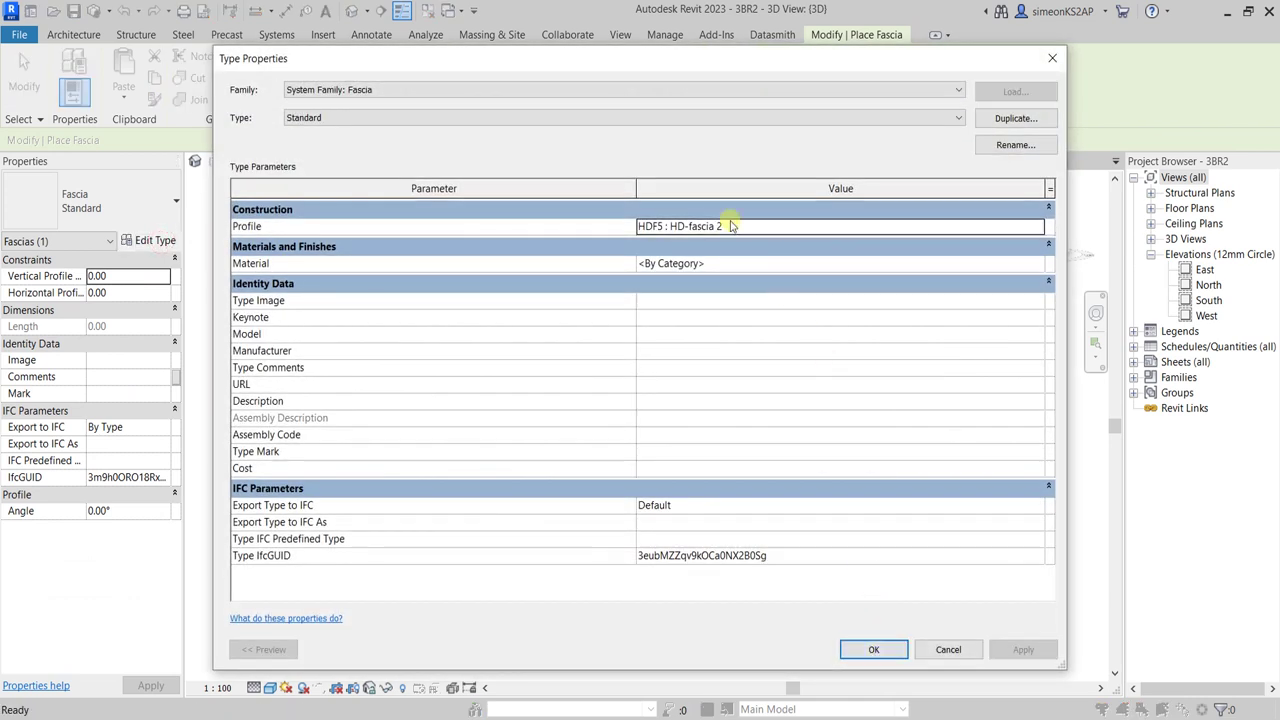
left_click(873, 651)
Step: Add the HD-fascia 2 fascia along the front and right roof edges
scroll(780, 506, "up", 5)
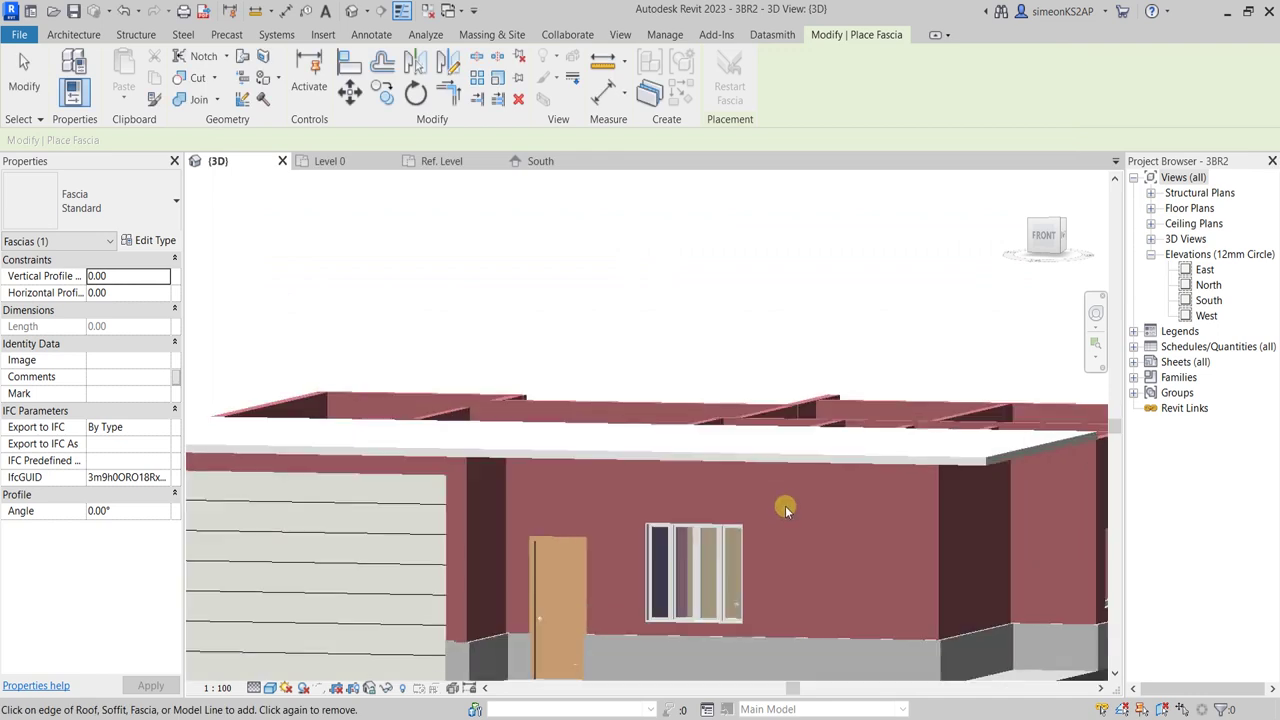
scroll(771, 409, "up", 3)
scroll(780, 432, "up", 2)
left_click(780, 432)
scroll(680, 463, "down", 5)
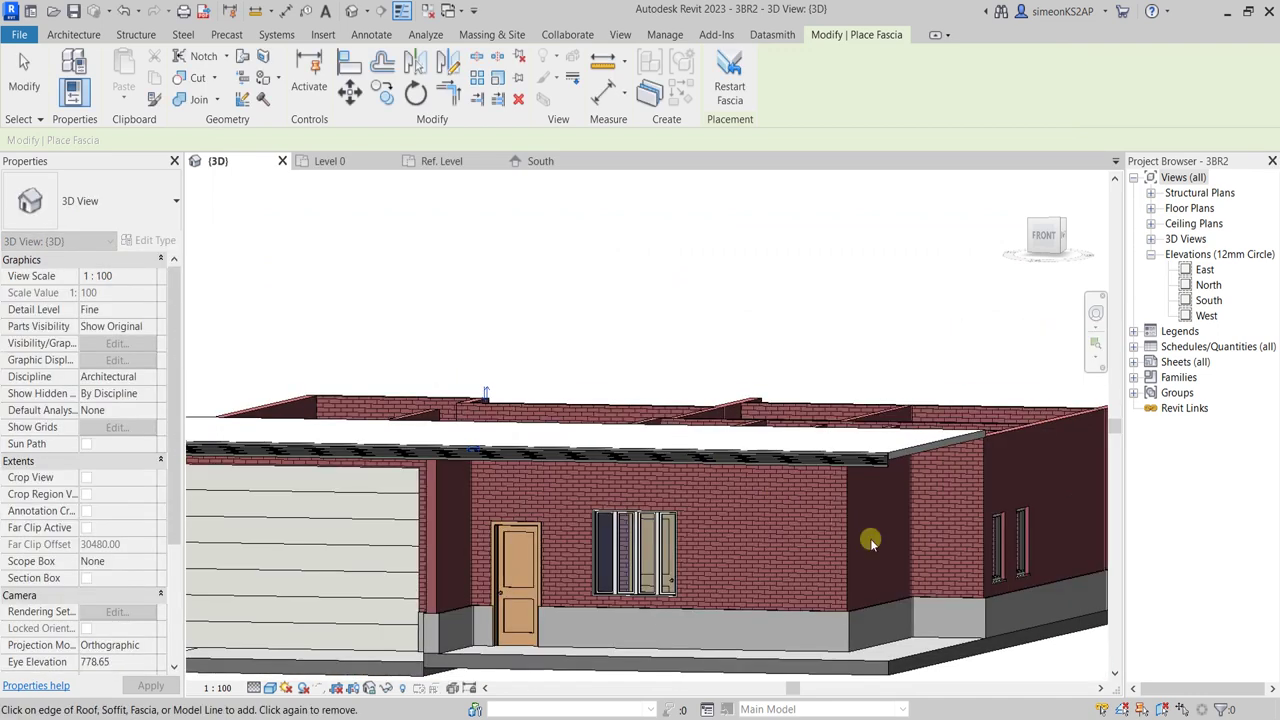
middle_click_drag(680, 463, 775, 455, "shift")
scroll(775, 455, "up", 3)
scroll(734, 449, "up", 3)
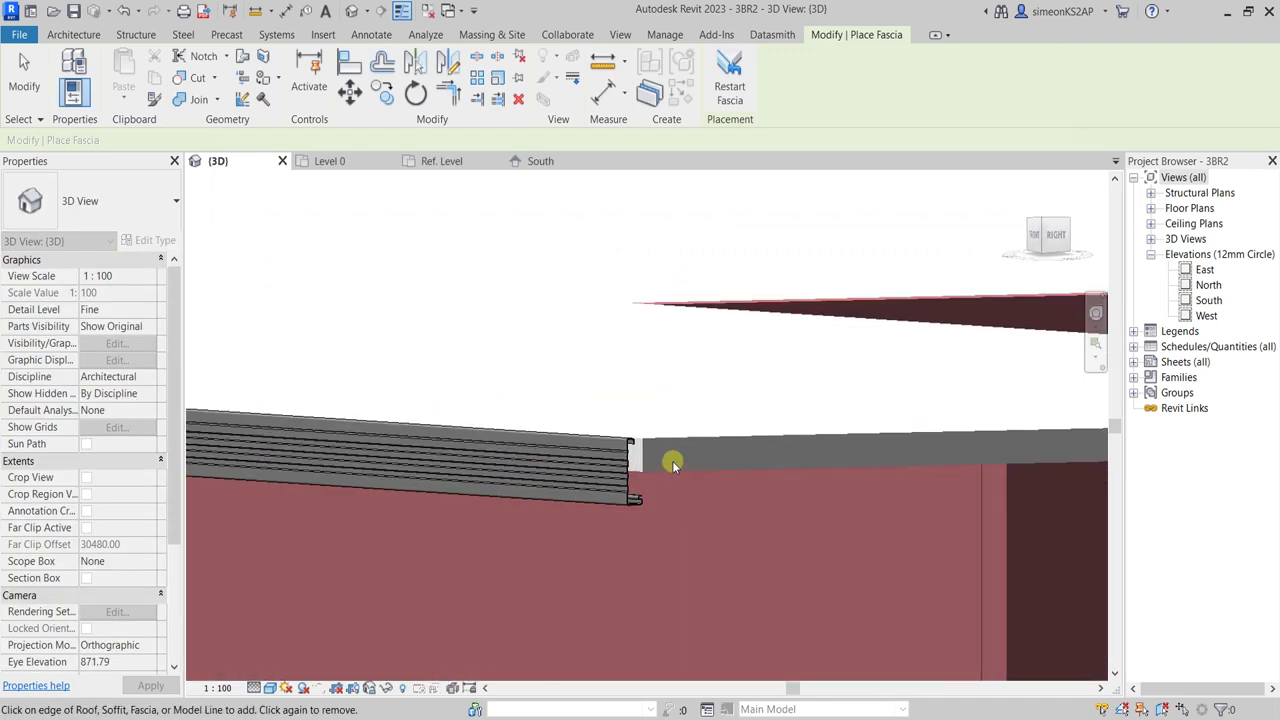
scroll(674, 457, "up", 1)
left_click(677, 437)
Step: Add the fascia along the left roof edge, then zoom in to check it
scroll(701, 512, "down", 5)
scroll(701, 512, "down", 2)
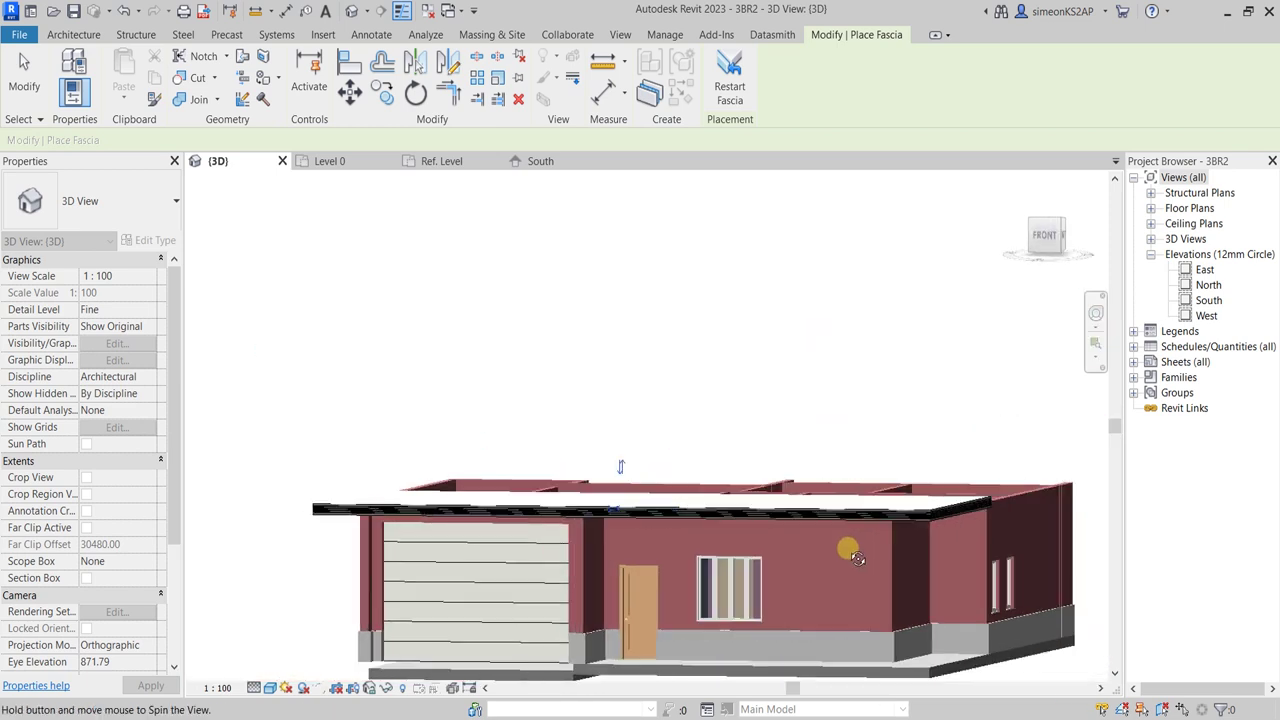
middle_click_drag(701, 512, 769, 545, "shift")
scroll(903, 506, "up", 3)
left_click(860, 528)
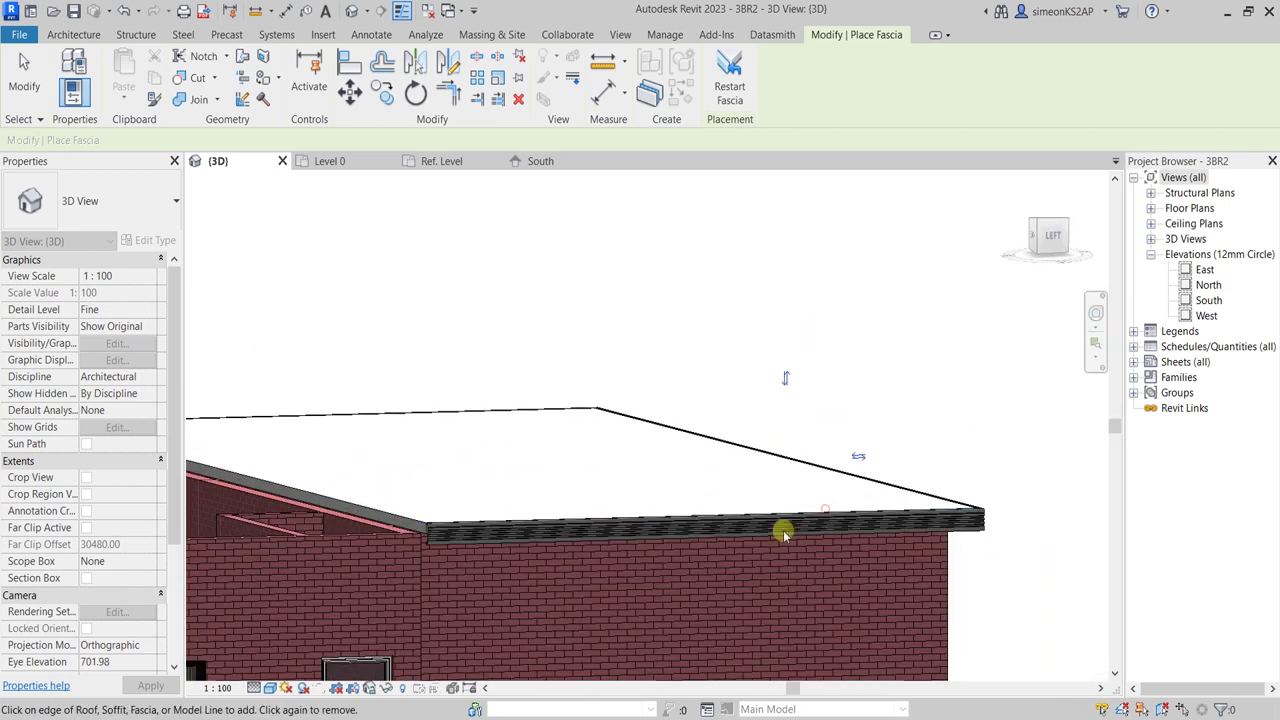
scroll(766, 554, "down", 3)
scroll(743, 491, "up", 3)
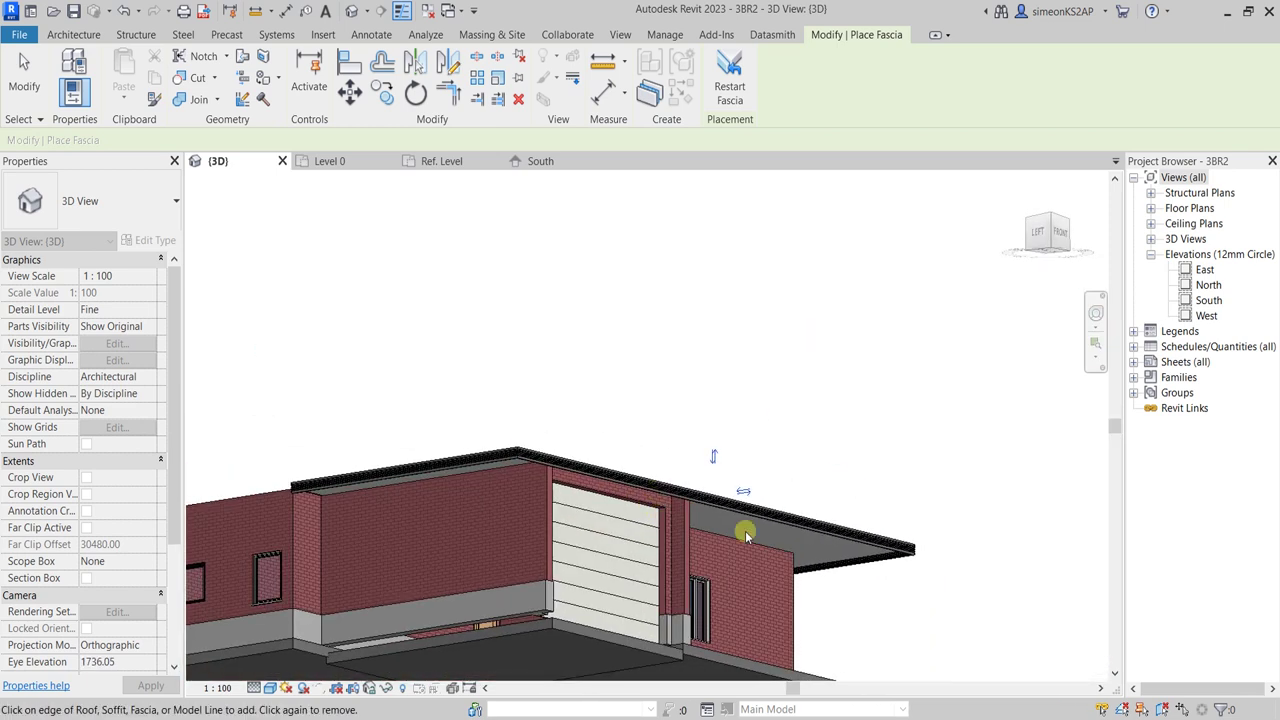
scroll(743, 491, "up", 3)
scroll(874, 469, "up", 2)
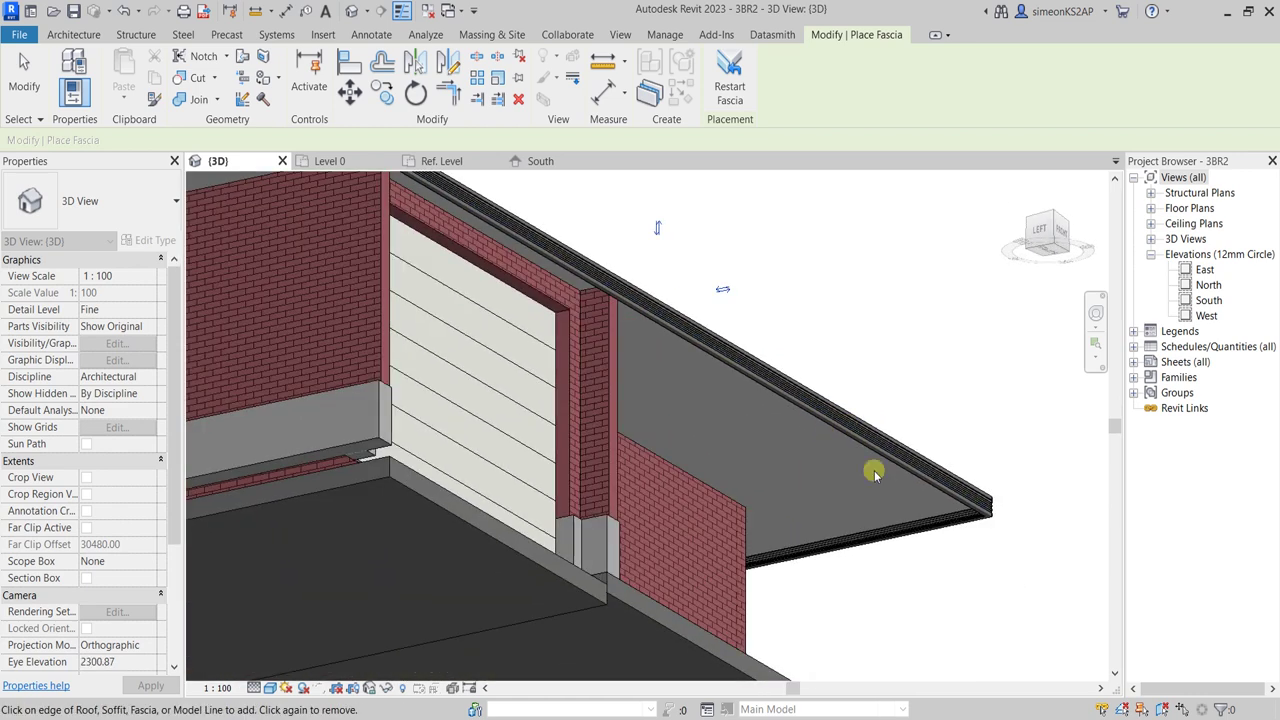
scroll(874, 474, "up", 2)
scroll(862, 498, "up", 1)
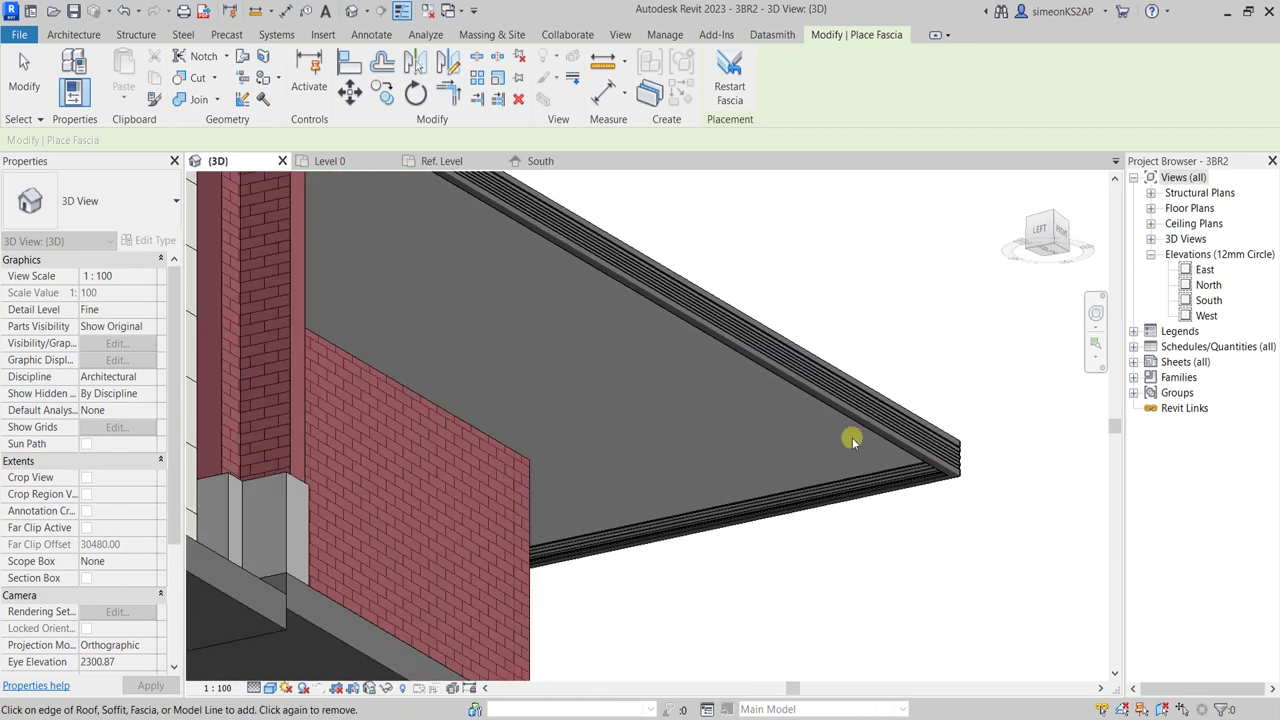
scroll(910, 458, "up", 2)
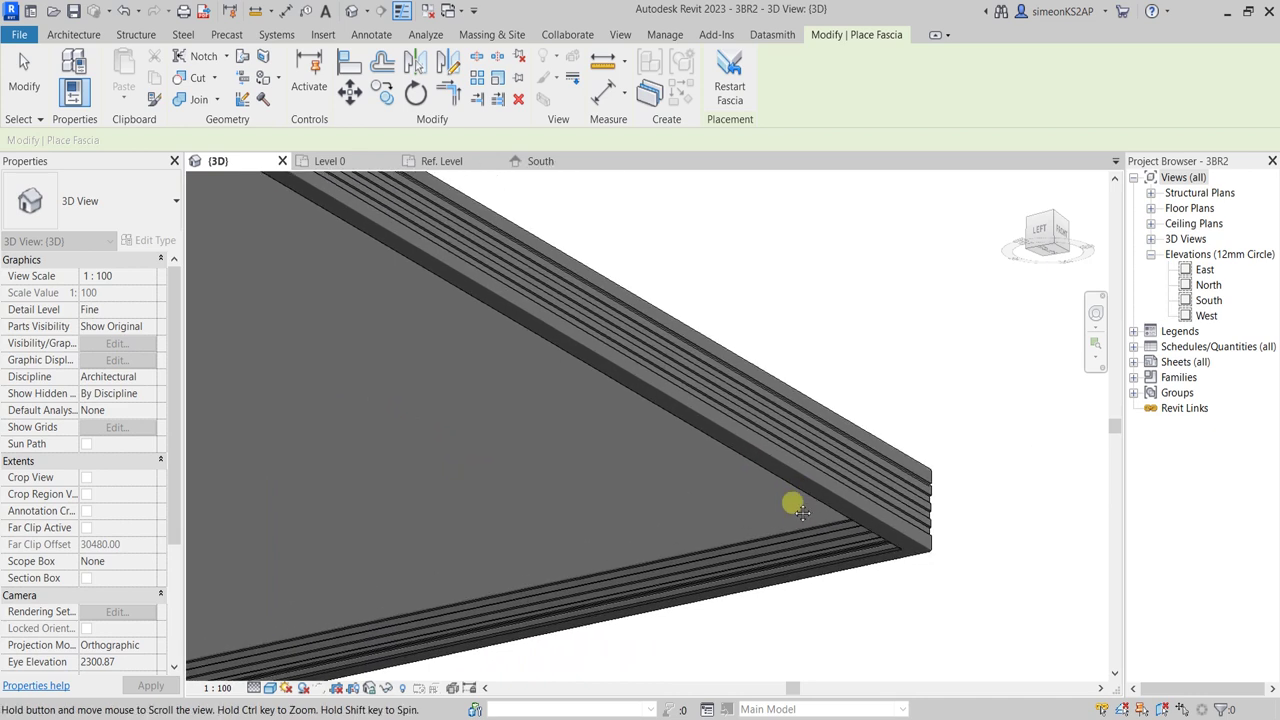